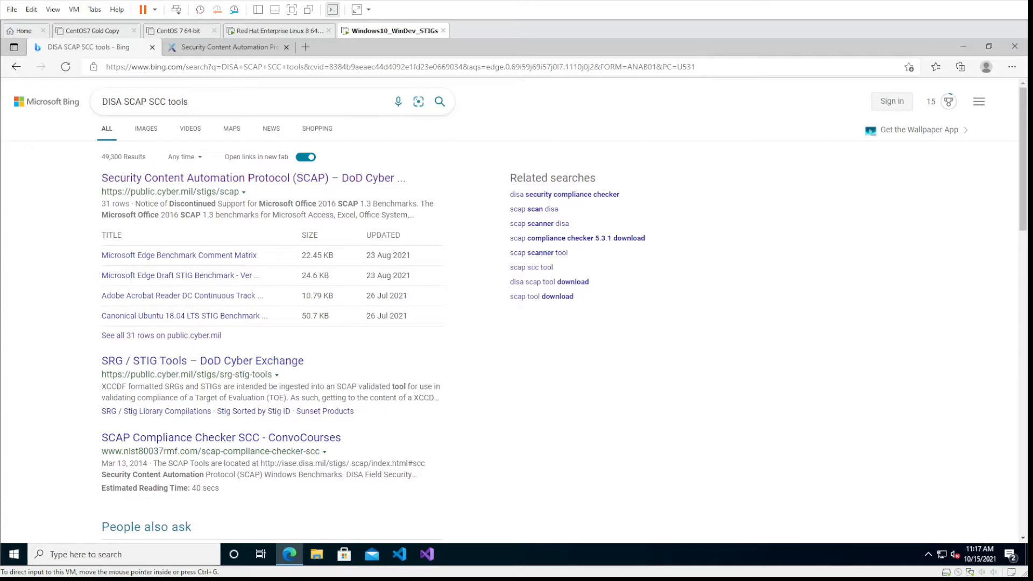
- Switch to the DoD Cyber Exchange SCAP page and show page 2 of the SCAP Tools table
{"action": "left_click", "coordinate": [201, 52]}
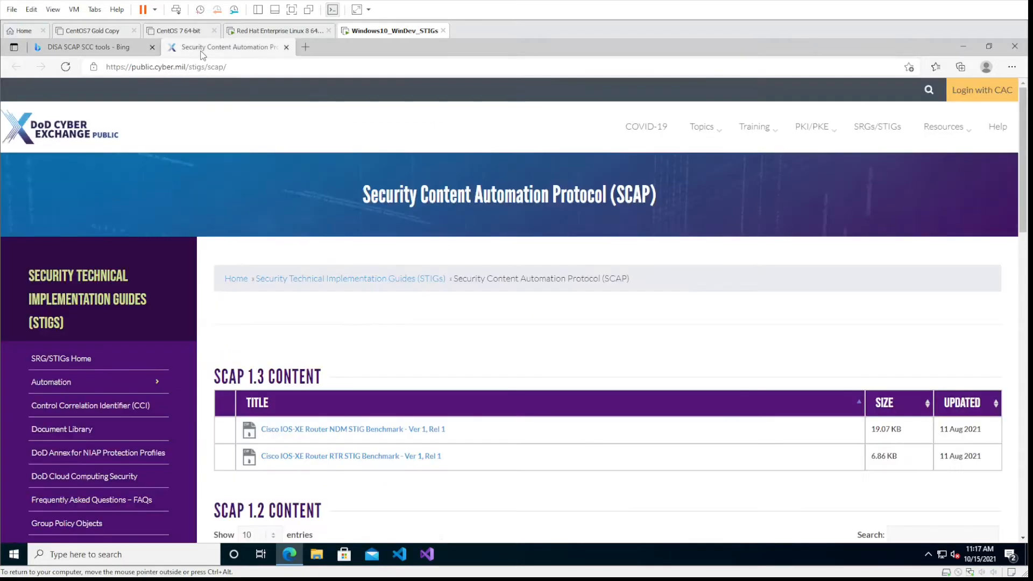
{"action": "scroll", "coordinate": [403, 307], "scroll_direction": "down", "scroll_amount": 4}
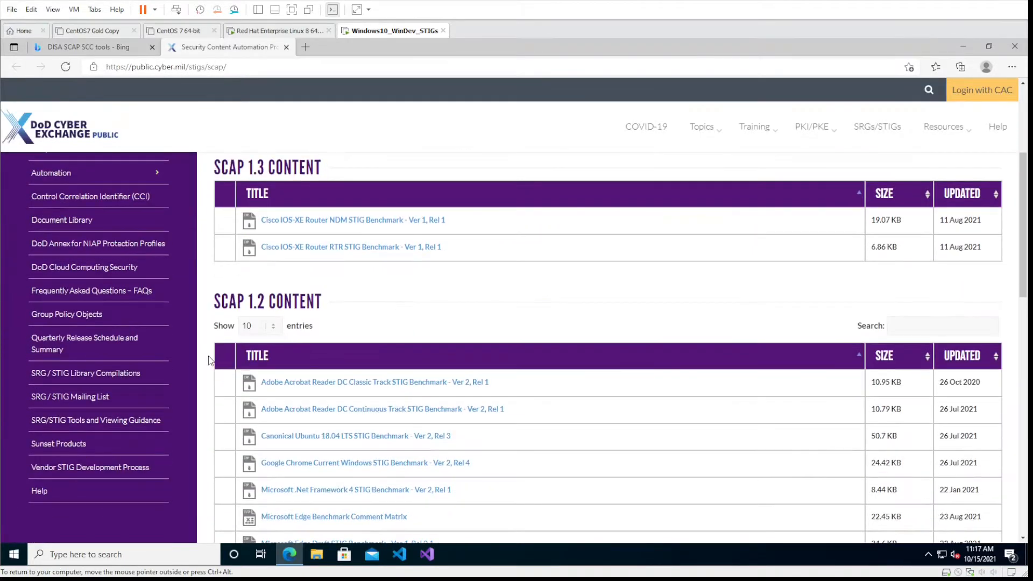
{"action": "scroll", "coordinate": [578, 343], "scroll_direction": "down", "scroll_amount": 3}
{"action": "scroll", "coordinate": [578, 343], "scroll_direction": "down", "scroll_amount": 3}
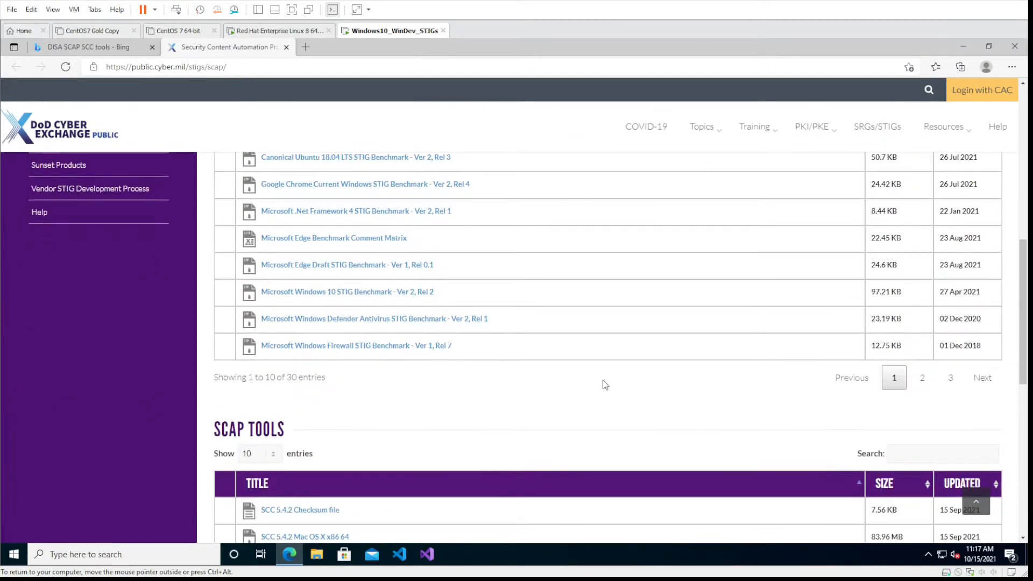
{"action": "scroll", "coordinate": [603, 379], "scroll_direction": "down", "scroll_amount": 7}
{"action": "scroll", "coordinate": [407, 330], "scroll_direction": "up", "scroll_amount": 3}
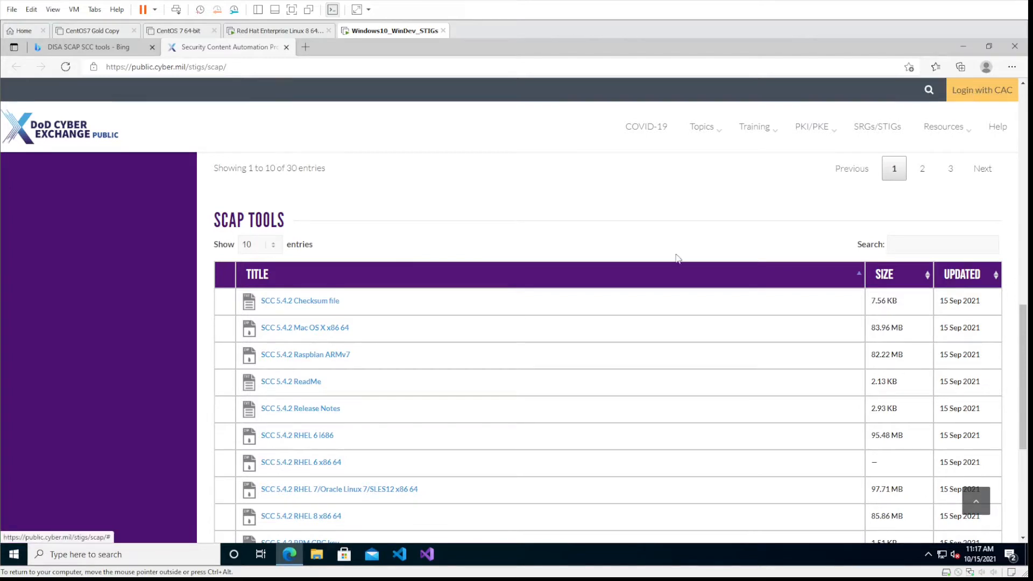
{"action": "scroll", "coordinate": [507, 327], "scroll_direction": "down", "scroll_amount": 1}
{"action": "scroll", "coordinate": [508, 327], "scroll_direction": "down", "scroll_amount": 1}
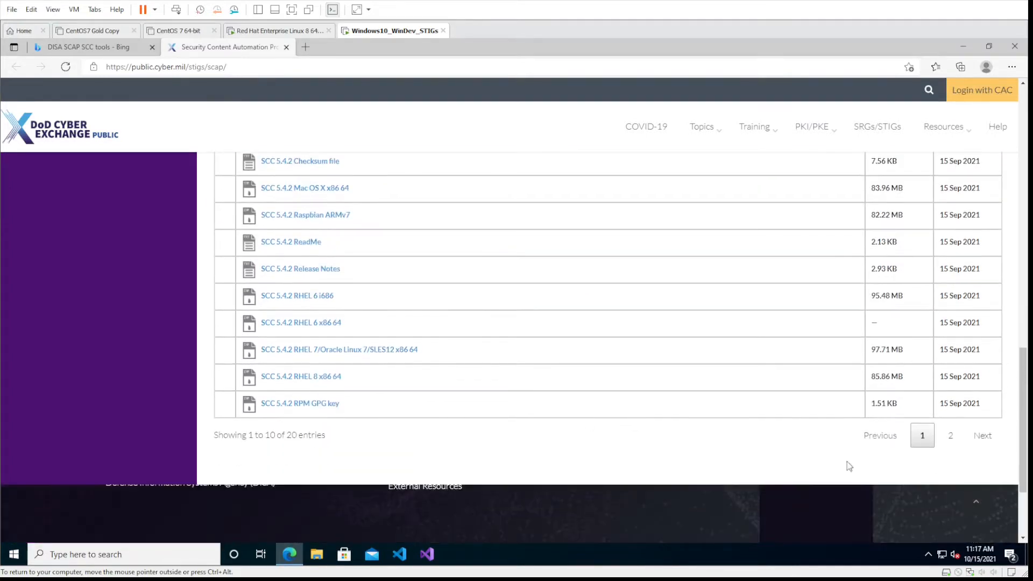
{"action": "left_click", "coordinate": [949, 436]}
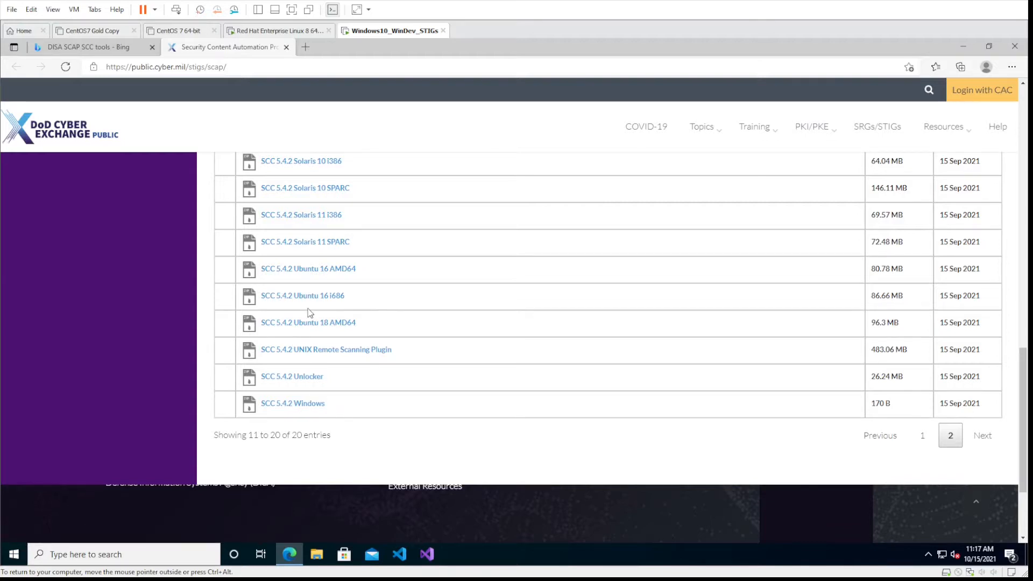
- Download the SCC 5.4.2 Windows bundle and the SCC 5.4.2 UNIX Remote Scanning Plugin from SCAP Tools
{"action": "scroll", "coordinate": [314, 301], "scroll_direction": "up", "scroll_amount": 1}
{"action": "scroll", "coordinate": [315, 301], "scroll_direction": "down", "scroll_amount": 1}
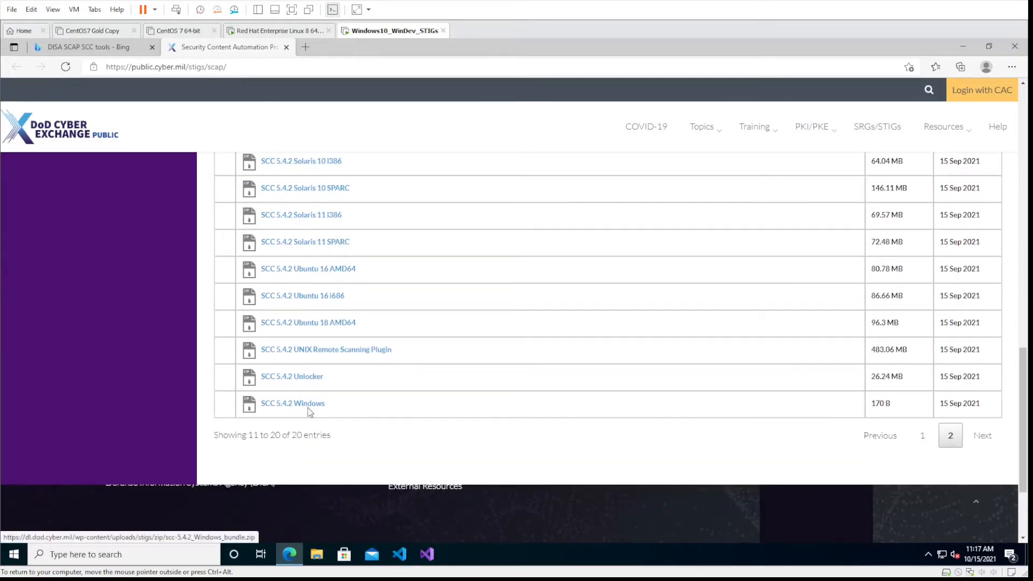
{"action": "left_click", "coordinate": [308, 410]}
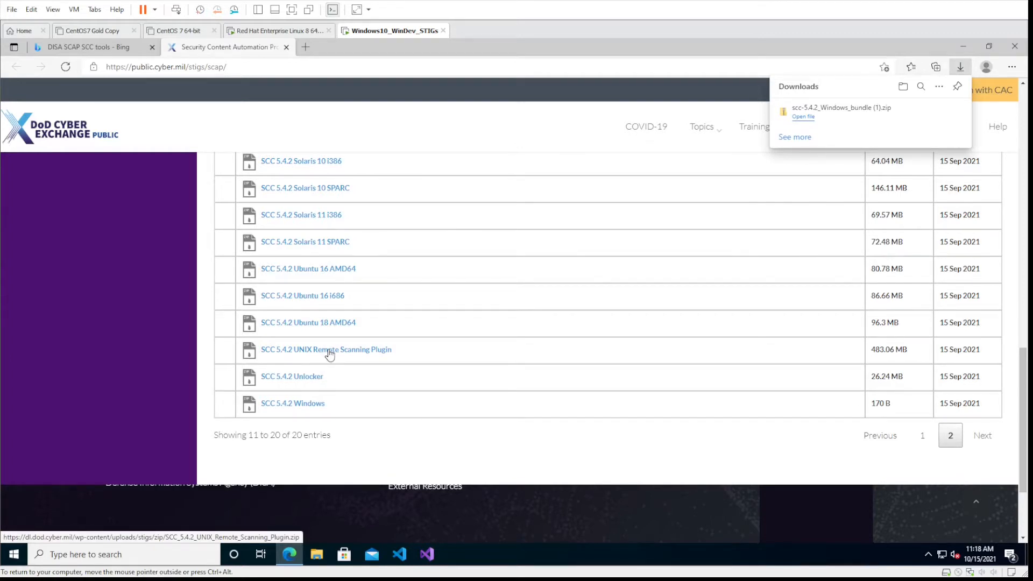
{"action": "left_click", "coordinate": [330, 354]}
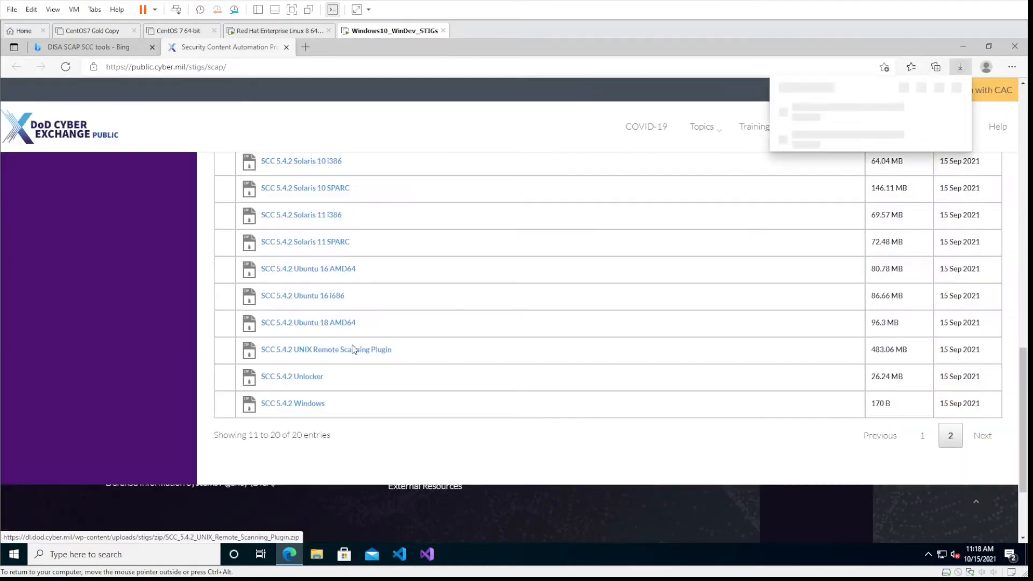
- Filter the SCAP 1.2 Content table by "Windows 10" and download Microsoft Windows 10 STIG Benchmark - Ver 2, Rel 2
{"action": "scroll", "coordinate": [526, 367], "scroll_direction": "up", "scroll_amount": 2}
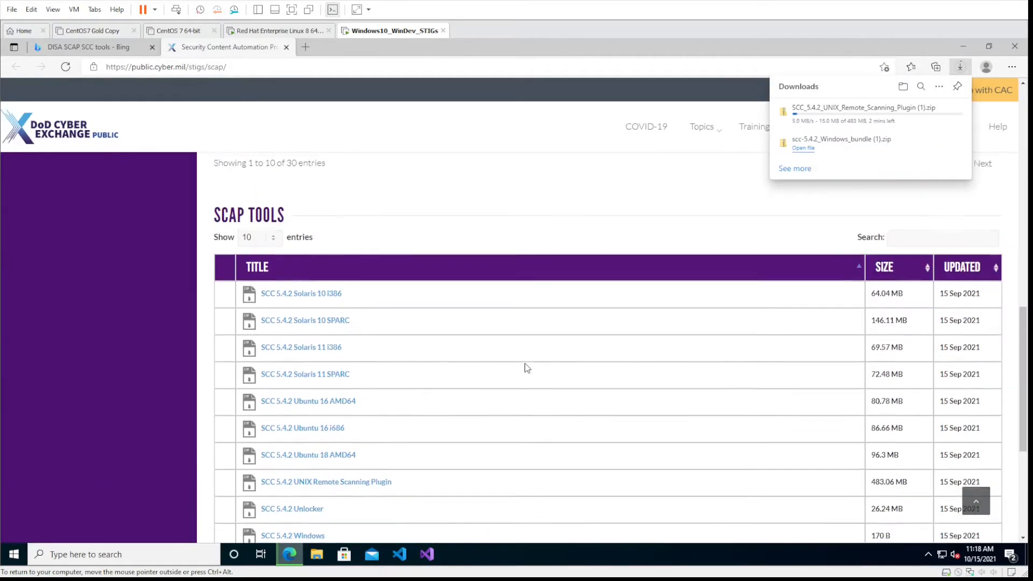
{"action": "scroll", "coordinate": [527, 367], "scroll_direction": "up", "scroll_amount": 2}
{"action": "scroll", "coordinate": [527, 368], "scroll_direction": "down", "scroll_amount": 3}
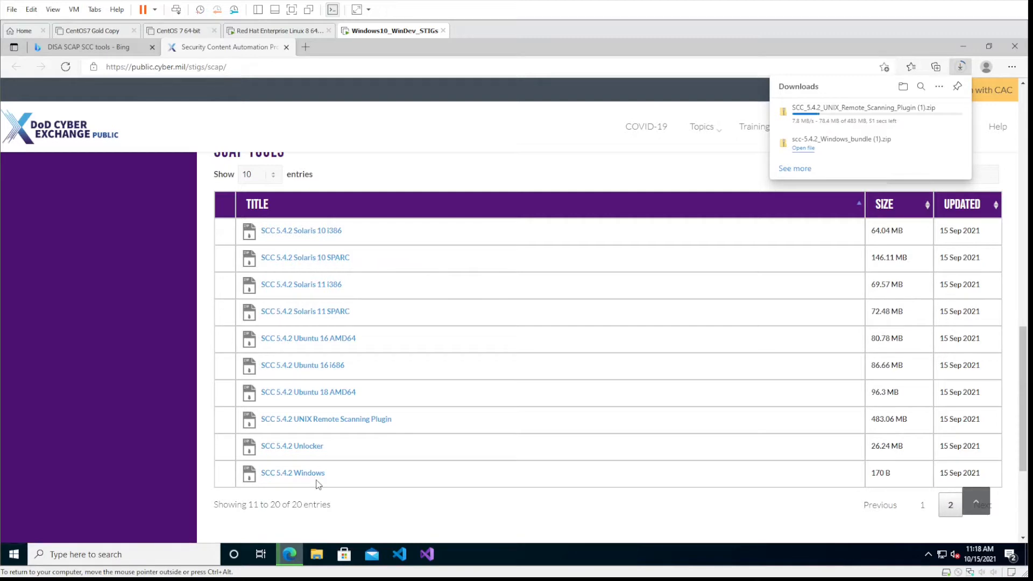
{"action": "scroll", "coordinate": [323, 473], "scroll_direction": "up", "scroll_amount": 4}
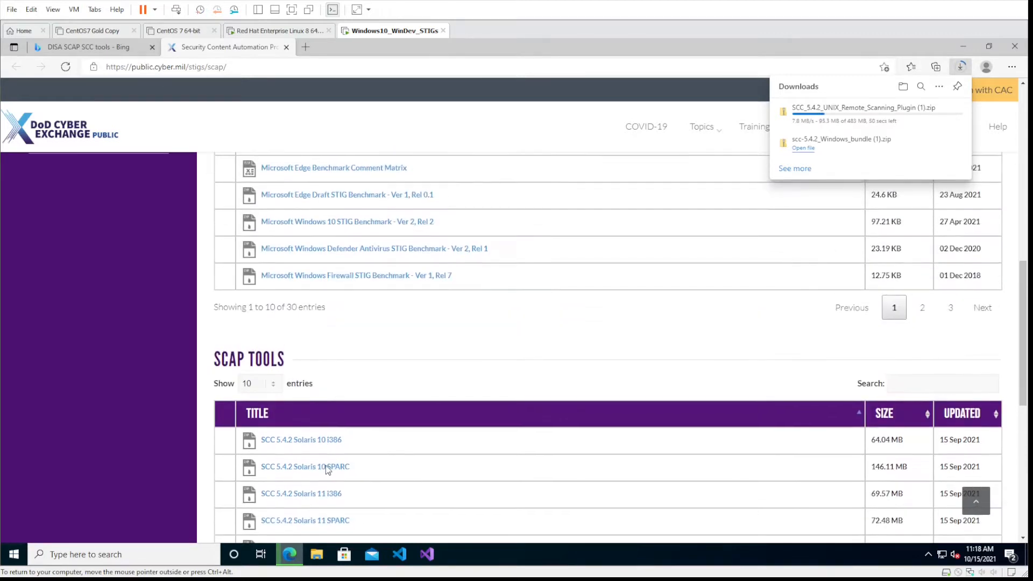
{"action": "scroll", "coordinate": [326, 469], "scroll_direction": "up", "scroll_amount": 1}
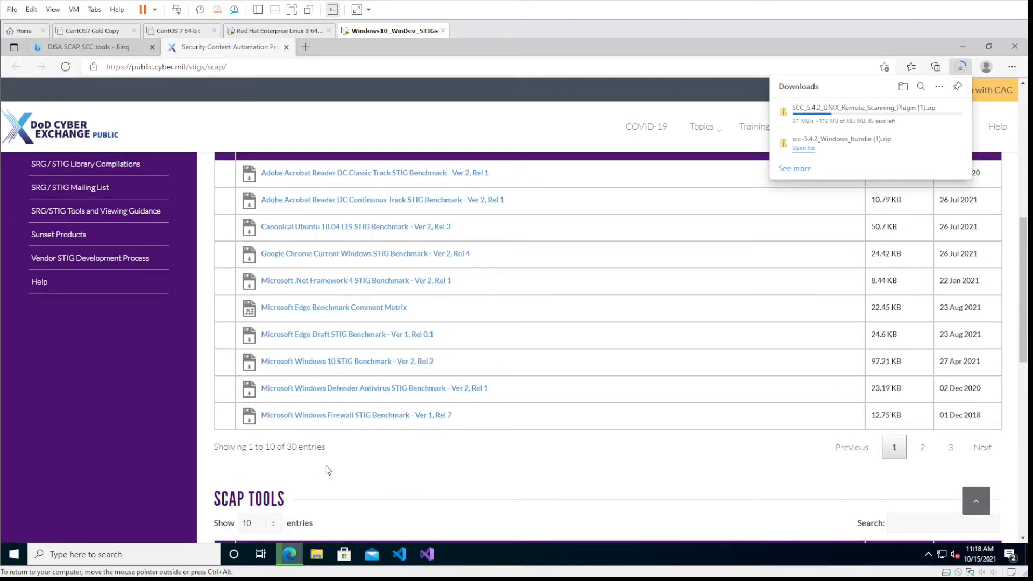
{"action": "scroll", "coordinate": [328, 469], "scroll_direction": "up", "scroll_amount": 3}
{"action": "scroll", "coordinate": [327, 463], "scroll_direction": "down", "scroll_amount": 3}
{"action": "scroll", "coordinate": [432, 470], "scroll_direction": "up", "scroll_amount": 3}
{"action": "left_click", "coordinate": [928, 255]}
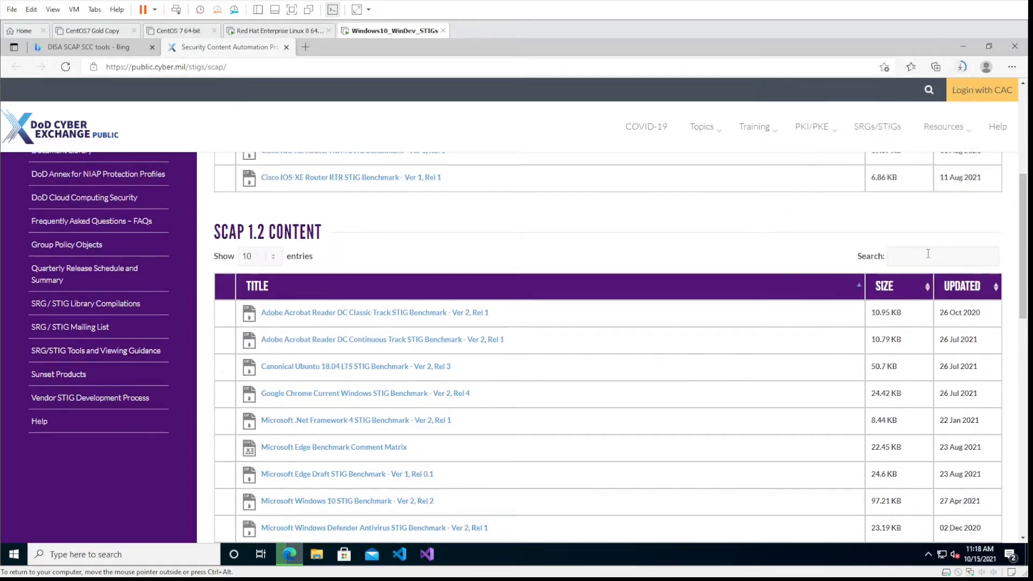
{"action": "type", "text": "Windows 10"}
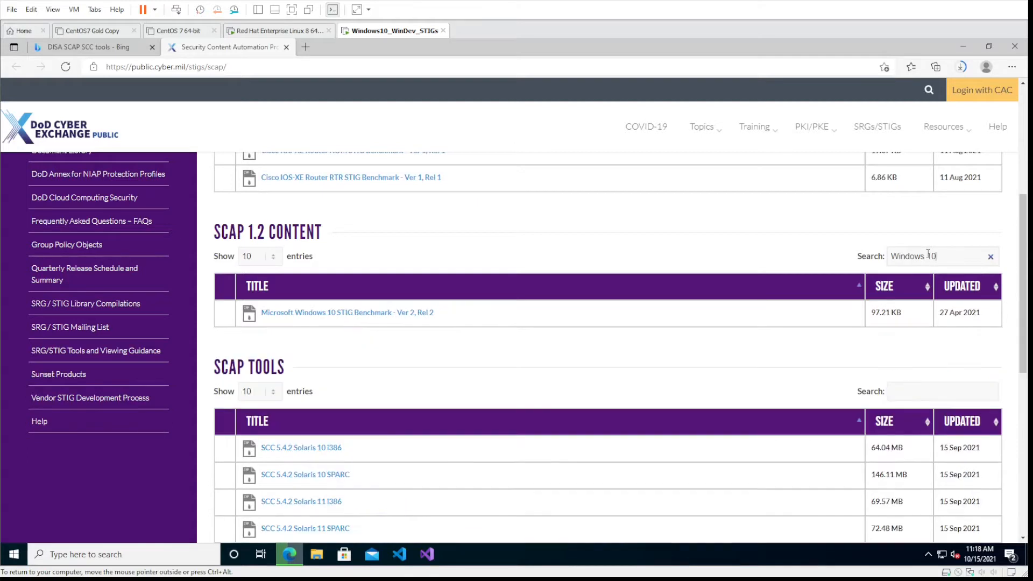
{"action": "left_click", "coordinate": [388, 316]}
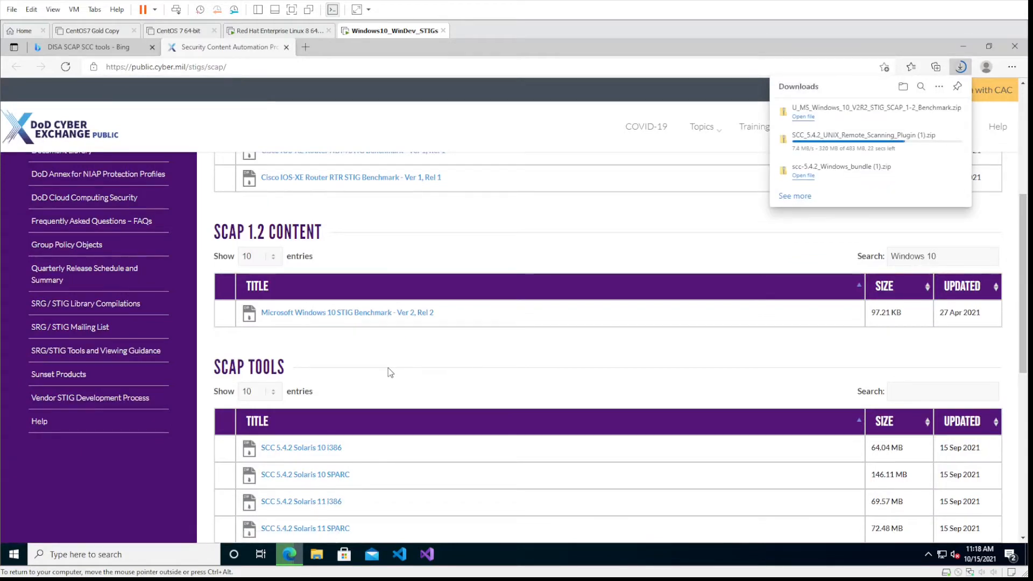
- Open the STIGs Document Library page of the DoD Cyber Exchange site
{"action": "scroll", "coordinate": [387, 368], "scroll_direction": "up", "scroll_amount": 3}
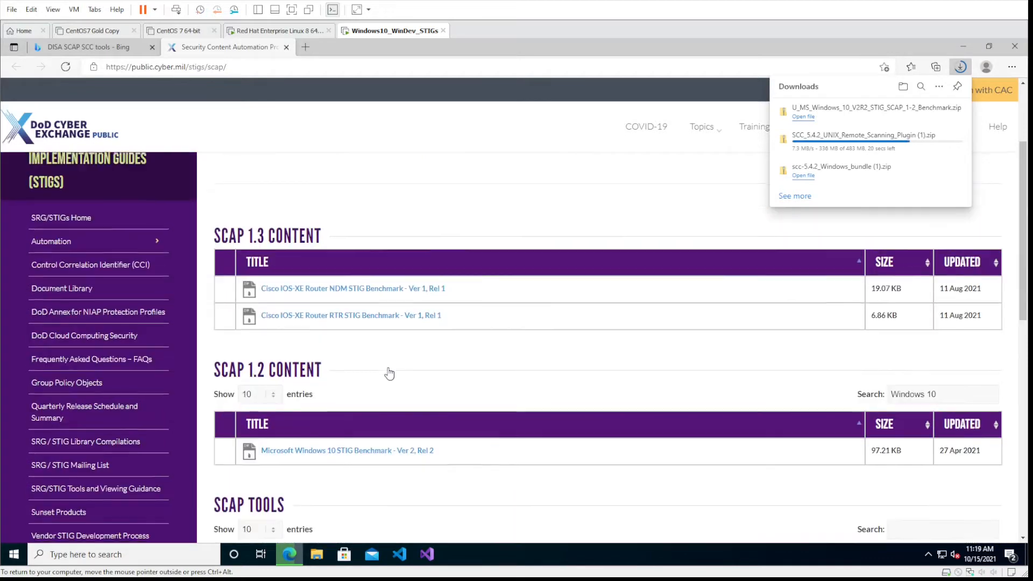
{"action": "scroll", "coordinate": [388, 369], "scroll_direction": "up", "scroll_amount": 2}
{"action": "scroll", "coordinate": [388, 369], "scroll_direction": "down", "scroll_amount": 2}
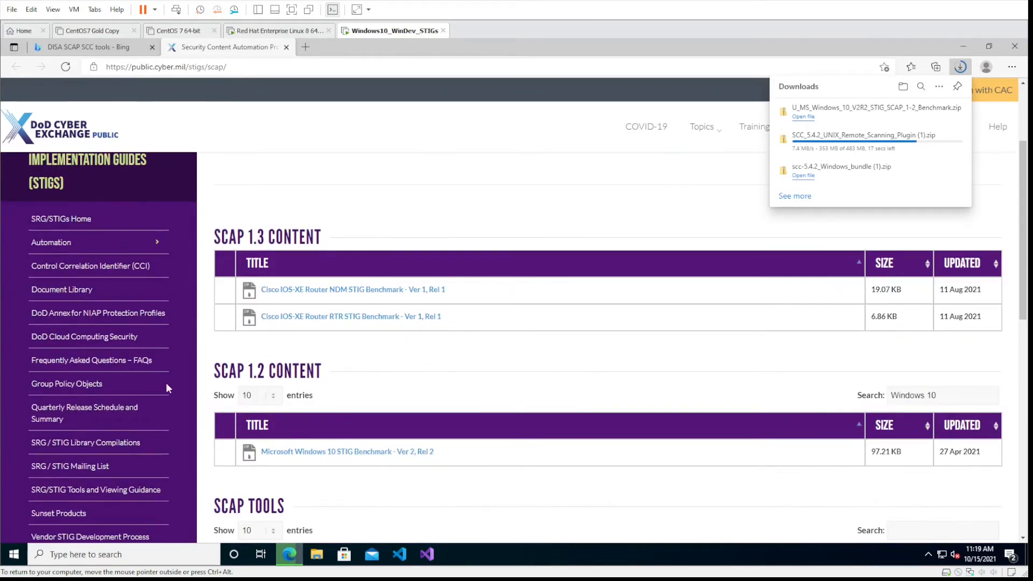
{"action": "scroll", "coordinate": [74, 372], "scroll_direction": "down", "scroll_amount": 1}
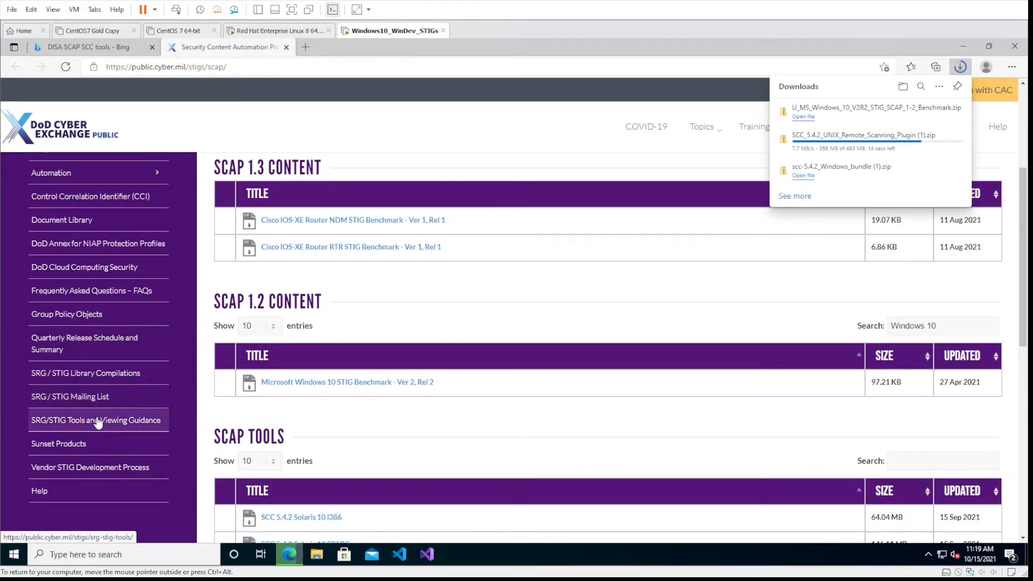
{"action": "left_click", "coordinate": [84, 221]}
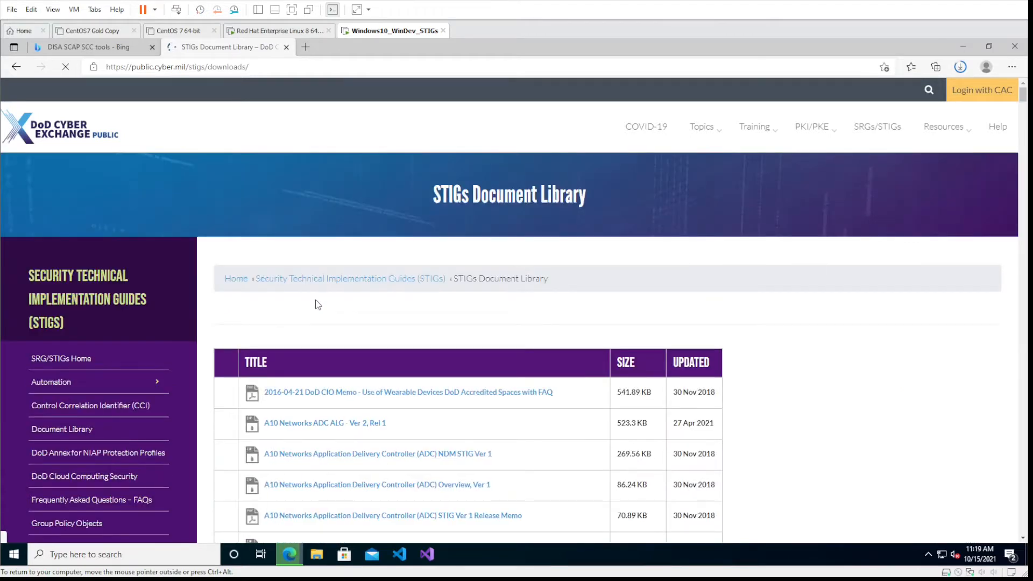
- Filter the document library by "Windows 10" and download Microsoft Windows 10 STIG - Ver 2, Rel 2
{"action": "scroll", "coordinate": [764, 352], "scroll_direction": "down", "scroll_amount": 2}
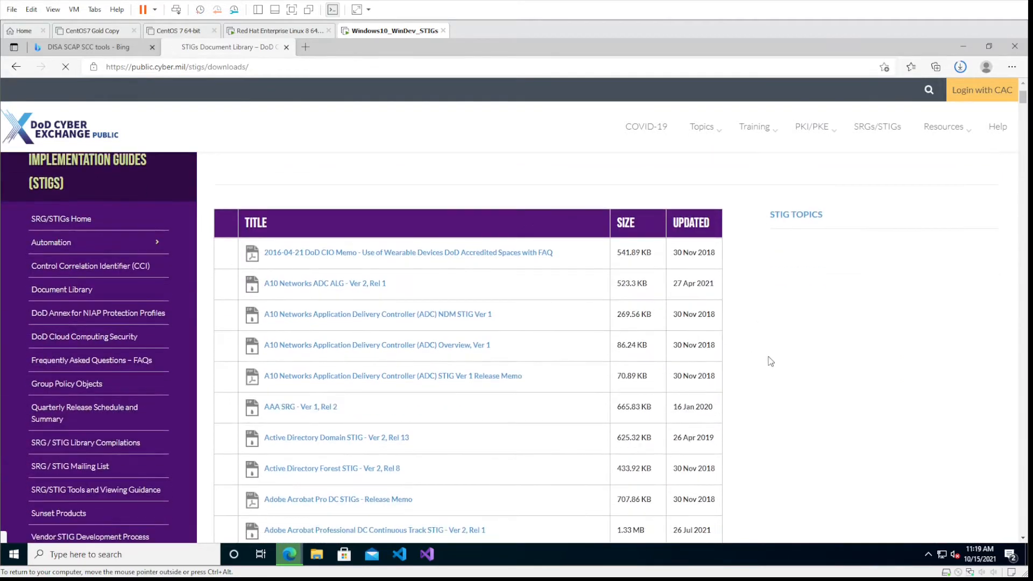
{"action": "scroll", "coordinate": [771, 361], "scroll_direction": "up", "scroll_amount": 2}
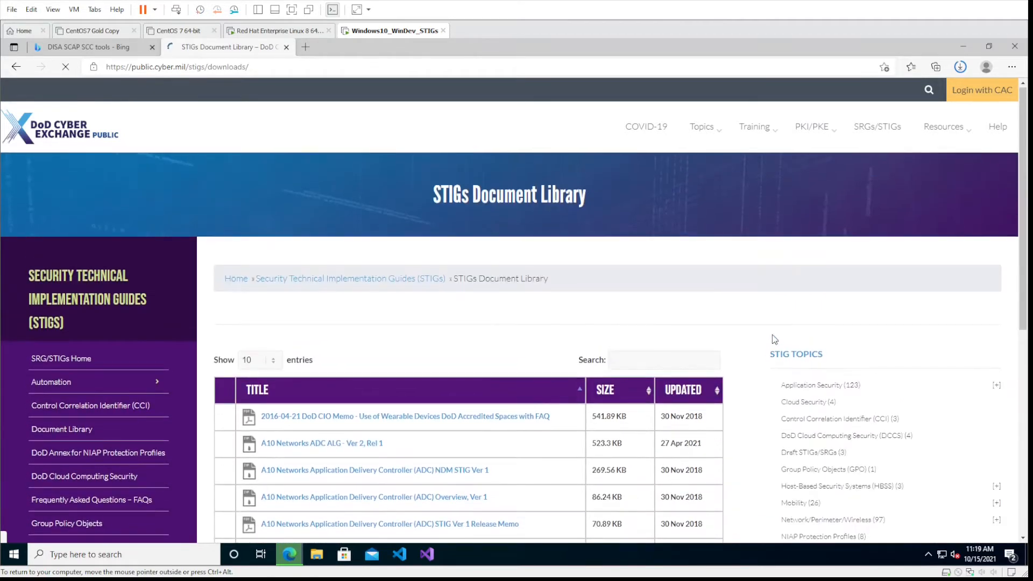
{"action": "left_click", "coordinate": [641, 357]}
{"action": "type", "text": "Windows 10"}
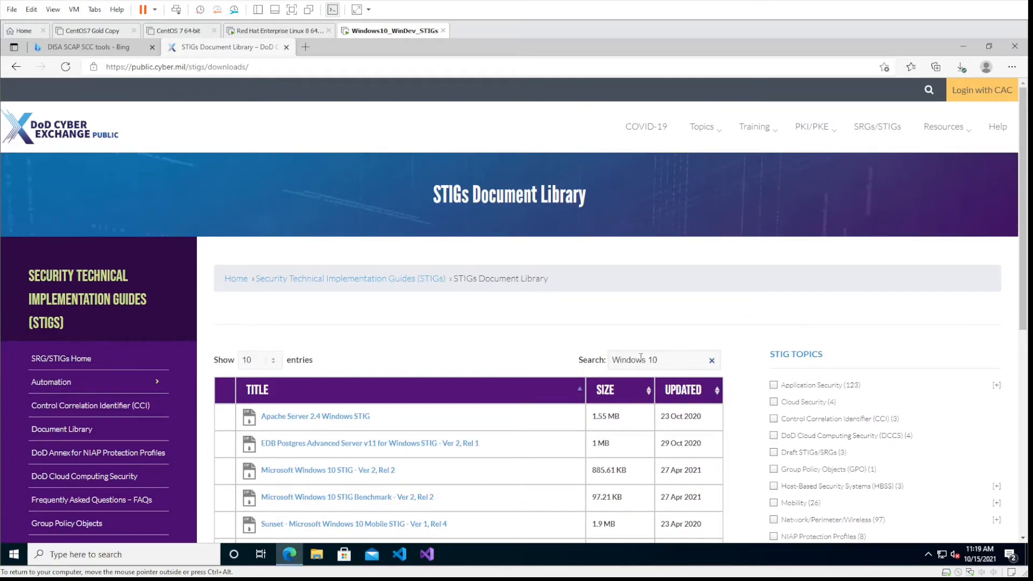
{"action": "scroll", "coordinate": [532, 400], "scroll_direction": "down", "scroll_amount": 1}
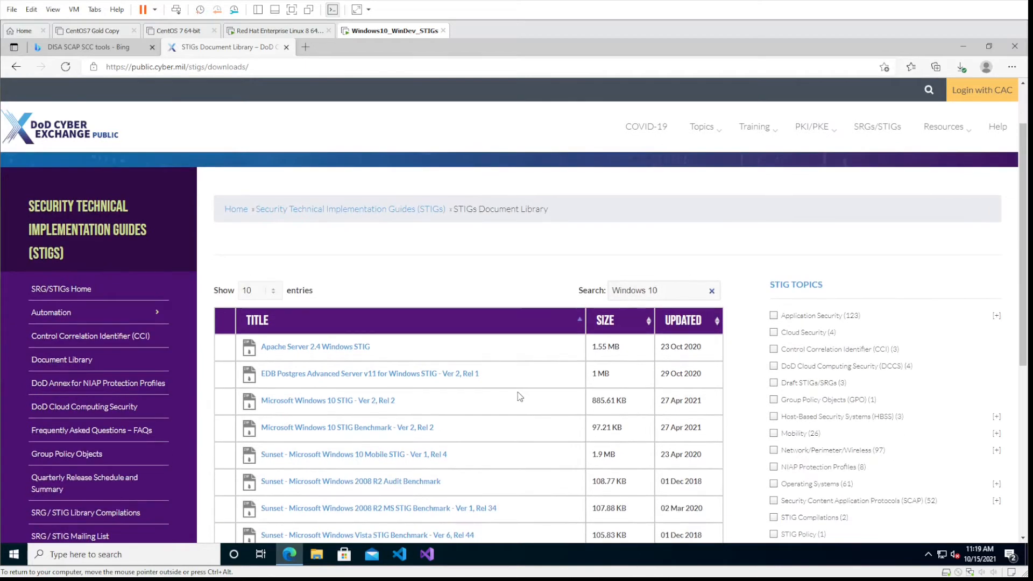
{"action": "scroll", "coordinate": [520, 396], "scroll_direction": "down", "scroll_amount": 1}
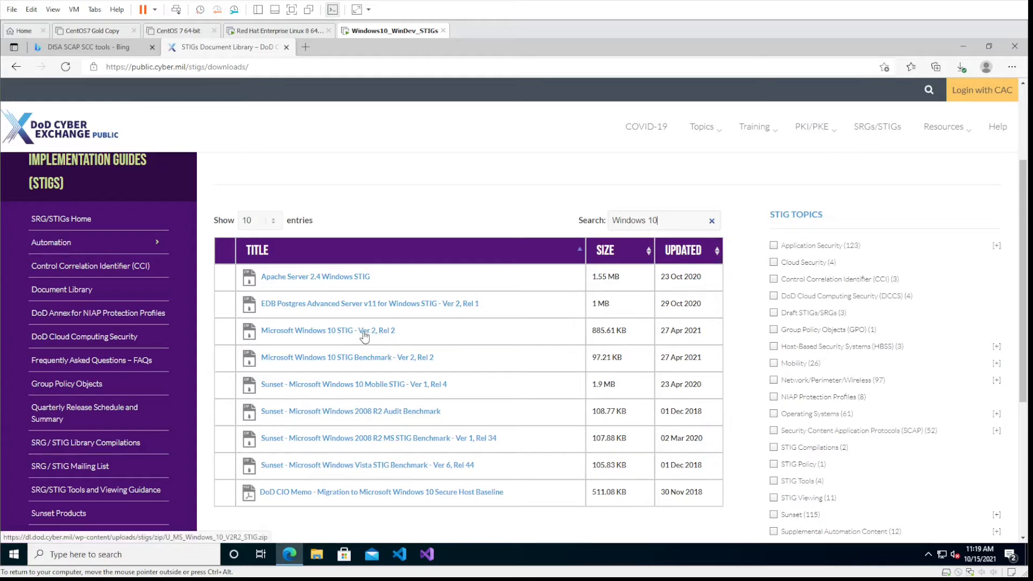
{"action": "left_click", "coordinate": [340, 331]}
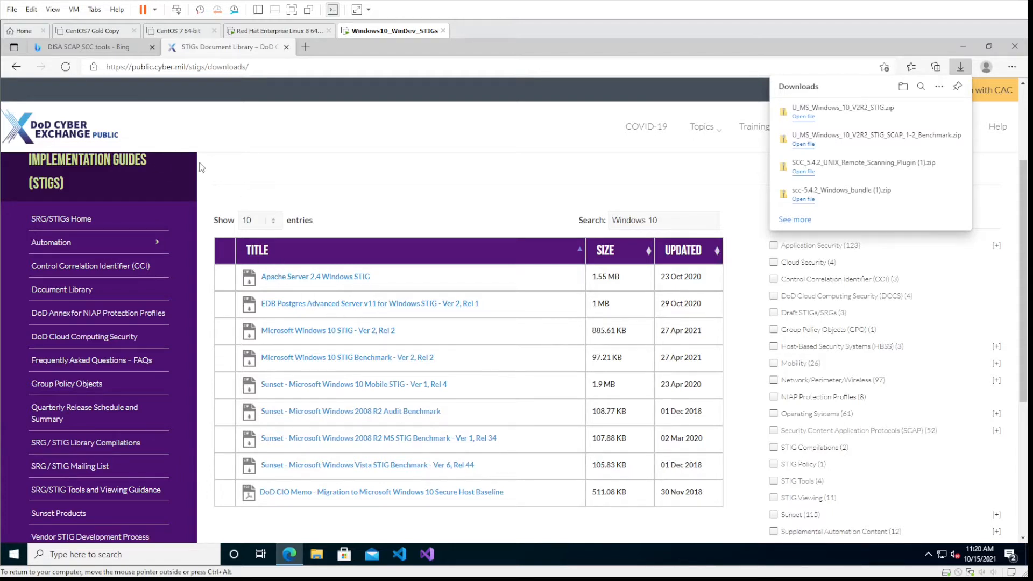
- Open the SRG/STIG Tools and Viewing Guidance page and download STIG Viewer 2.15-Win64
{"action": "scroll", "coordinate": [311, 268], "scroll_direction": "down", "scroll_amount": 1}
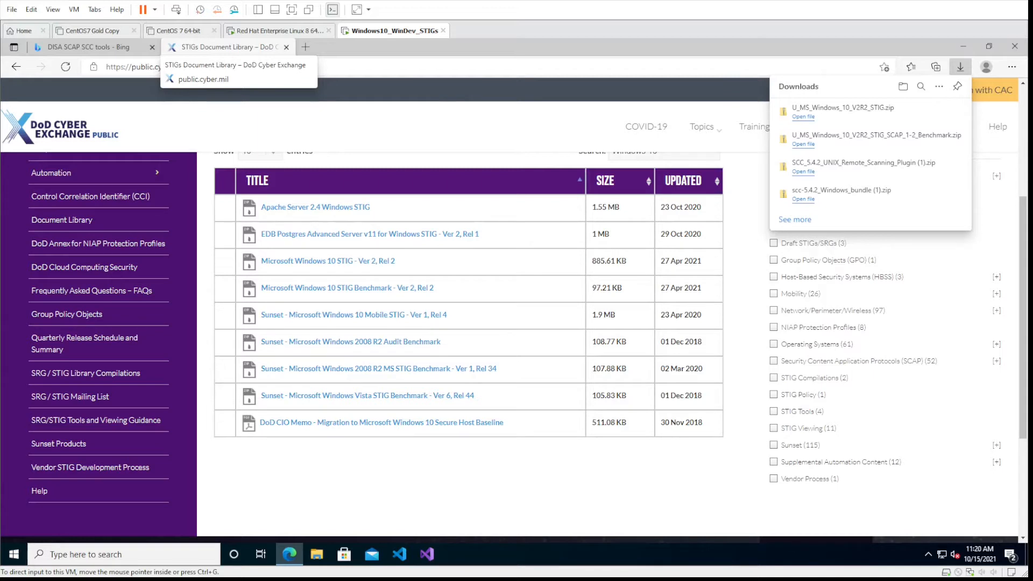
{"action": "left_click", "coordinate": [107, 425]}
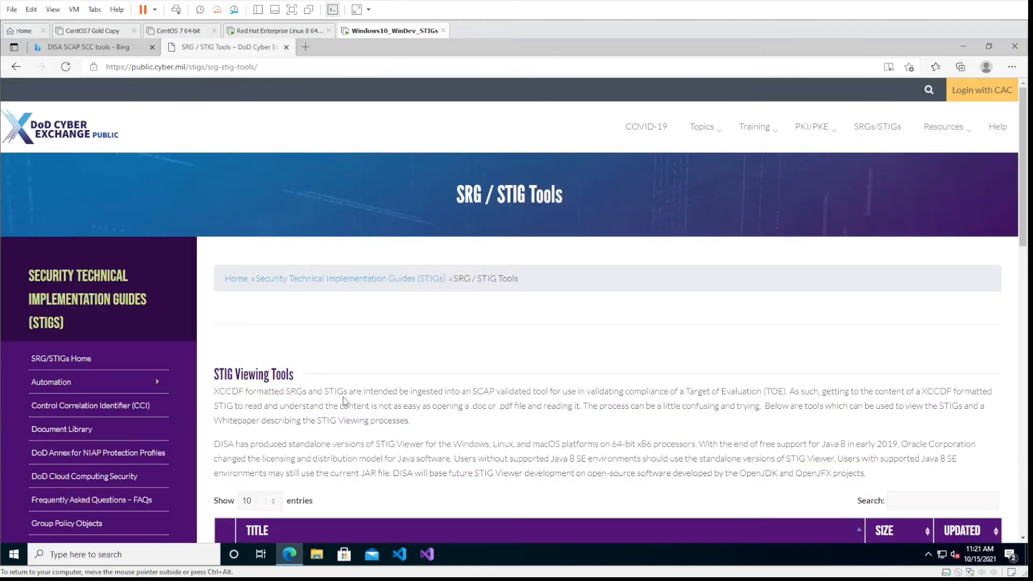
{"action": "scroll", "coordinate": [345, 398], "scroll_direction": "down", "scroll_amount": 3}
{"action": "scroll", "coordinate": [347, 398], "scroll_direction": "down", "scroll_amount": 1}
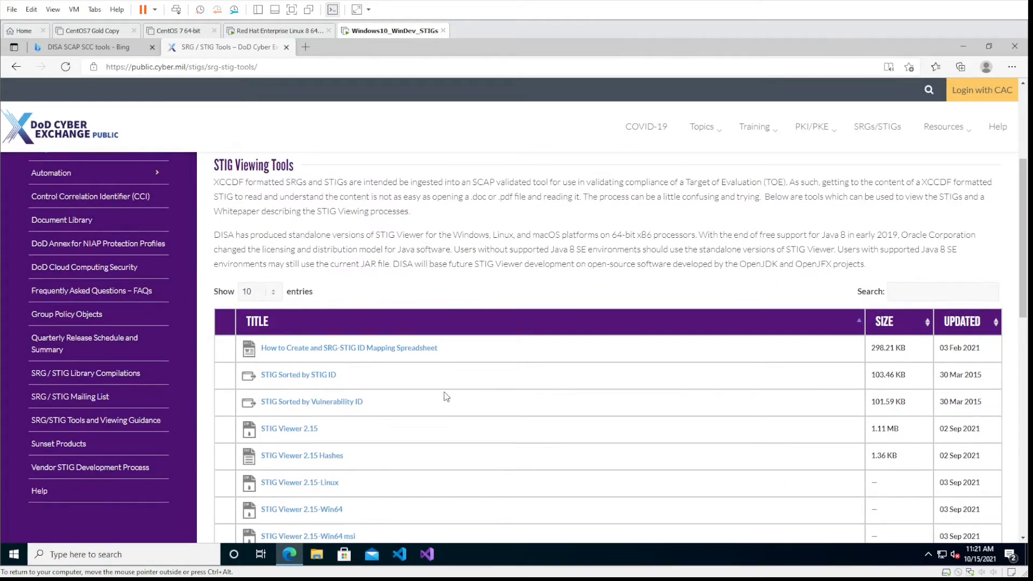
{"action": "scroll", "coordinate": [442, 391], "scroll_direction": "down", "scroll_amount": 1}
{"action": "scroll", "coordinate": [457, 392], "scroll_direction": "down", "scroll_amount": 1}
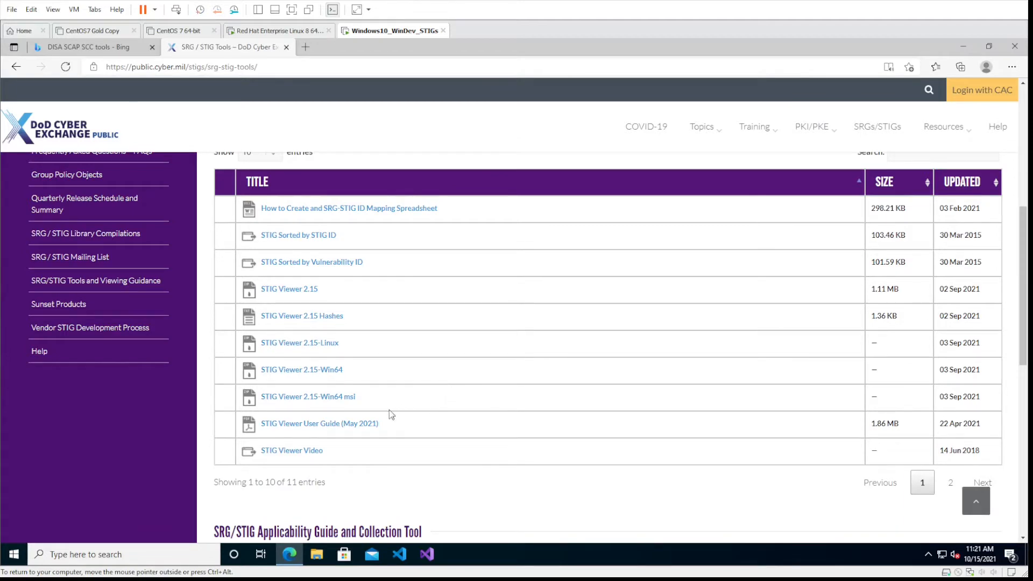
{"action": "scroll", "coordinate": [387, 377], "scroll_direction": "down", "scroll_amount": 2}
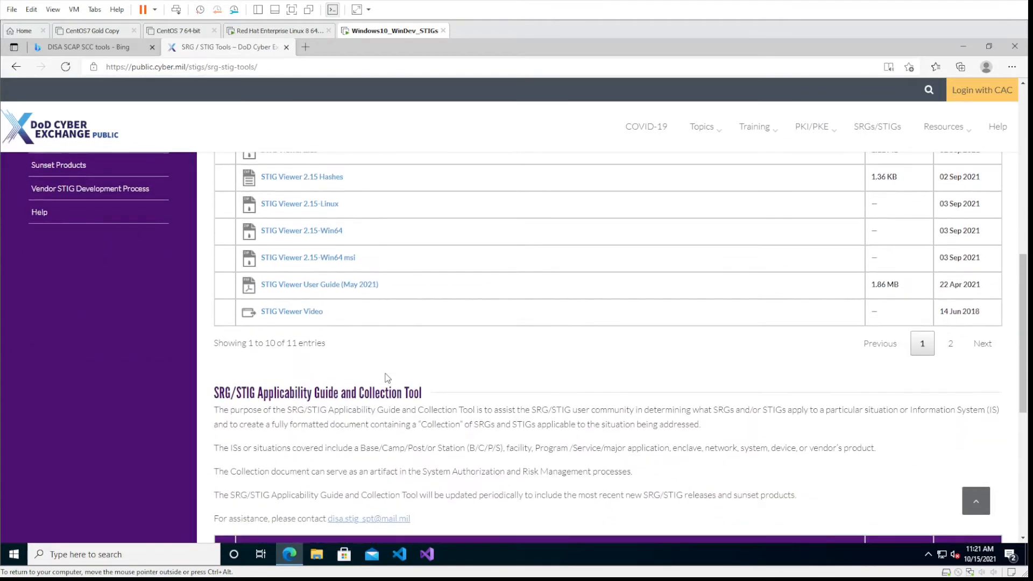
{"action": "scroll", "coordinate": [388, 378], "scroll_direction": "up", "scroll_amount": 1}
{"action": "scroll", "coordinate": [388, 378], "scroll_direction": "up", "scroll_amount": 1}
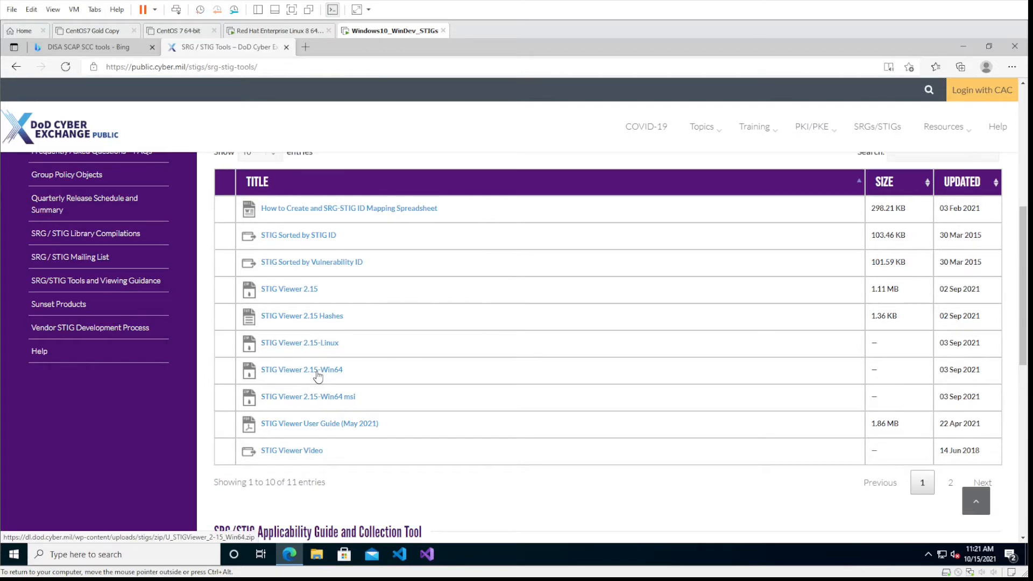
{"action": "left_click", "coordinate": [291, 375]}
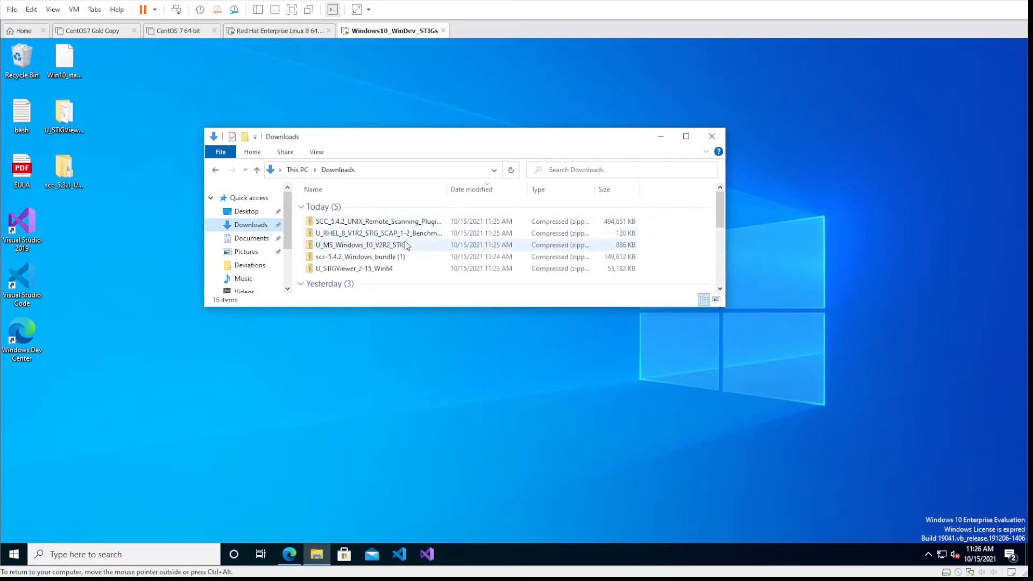
- Copy the five archives listed under Today in the Downloads folder, from the SCC UNIX plugin to STIG Viewer
{"action": "left_click", "coordinate": [387, 221]}
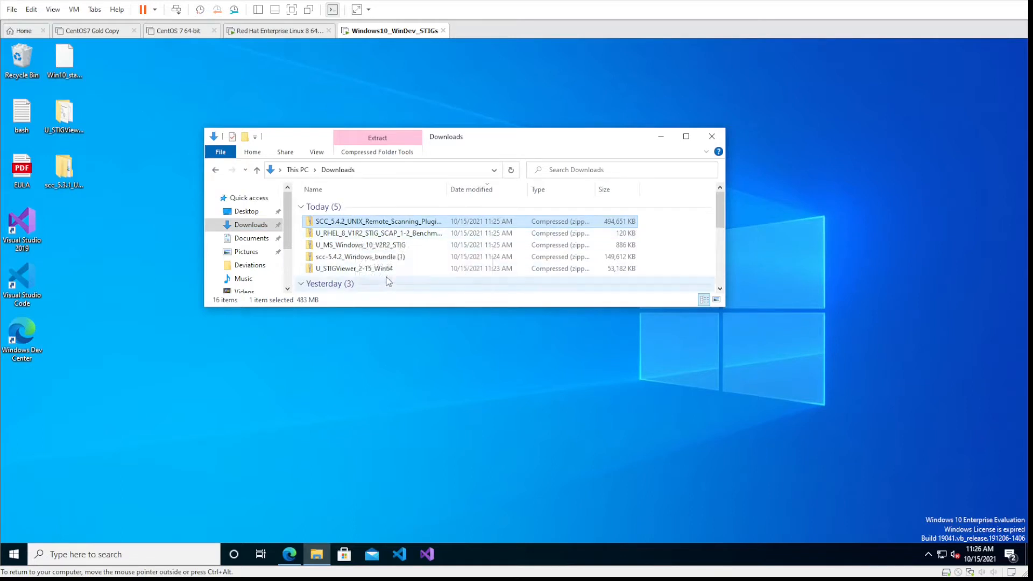
{"action": "left_click", "coordinate": [391, 270], "text": "shift"}
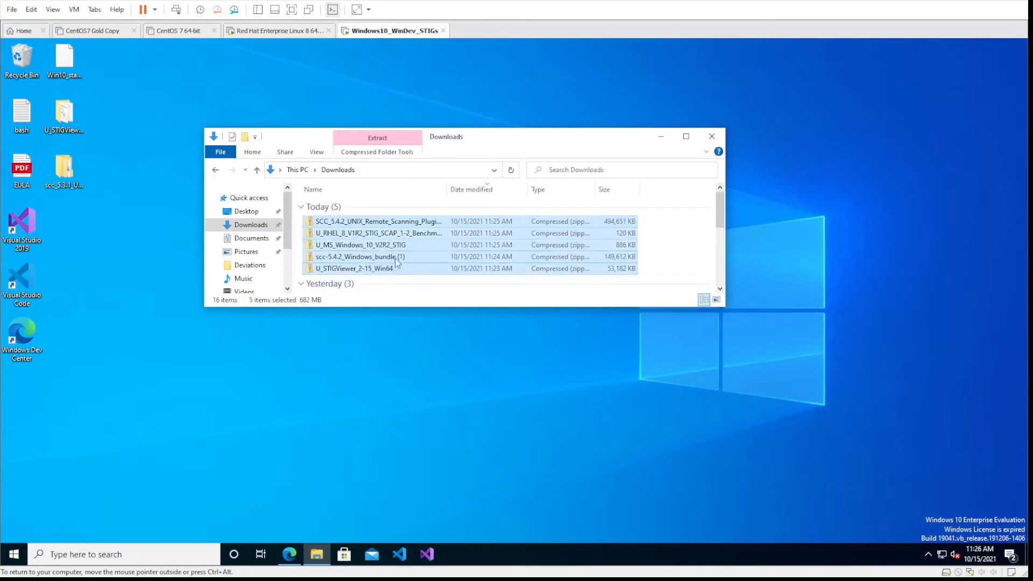
{"action": "right_click", "coordinate": [422, 245]}
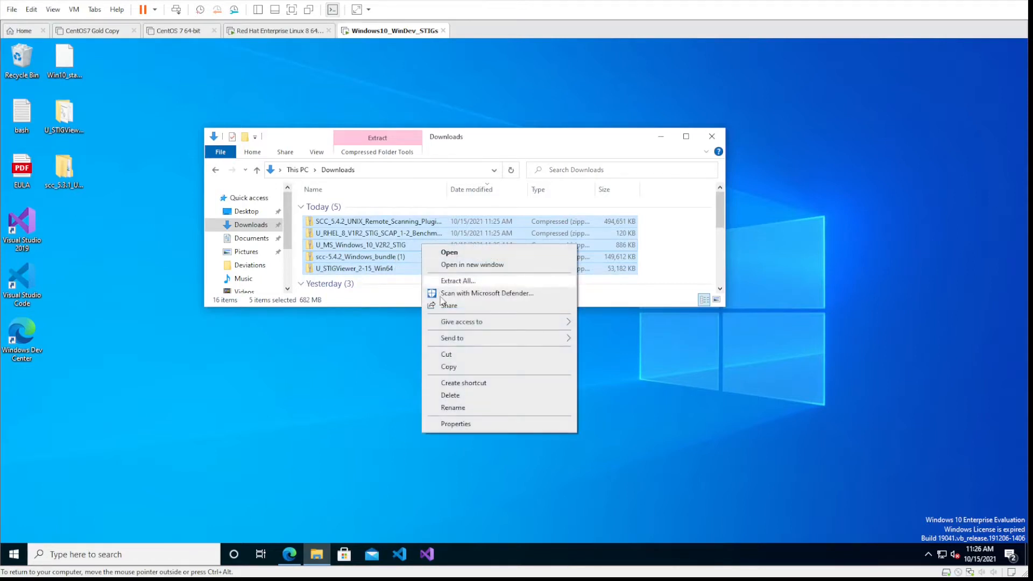
{"action": "left_click", "coordinate": [457, 364]}
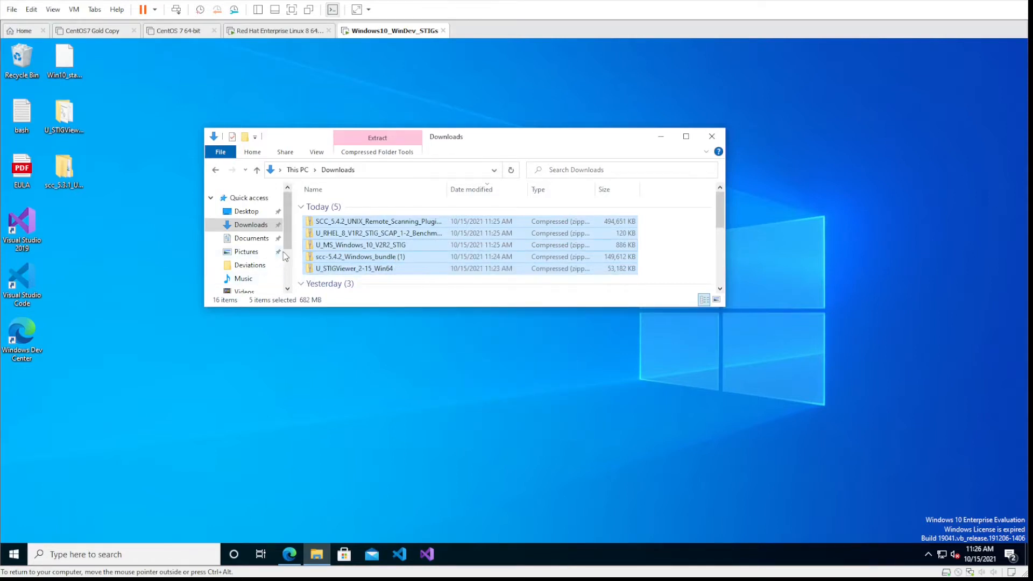
- Paste the copied archives into the DISA stuff folder under Documents and enlarge the folder window
{"action": "scroll", "coordinate": [280, 264], "scroll_direction": "down", "scroll_amount": 2}
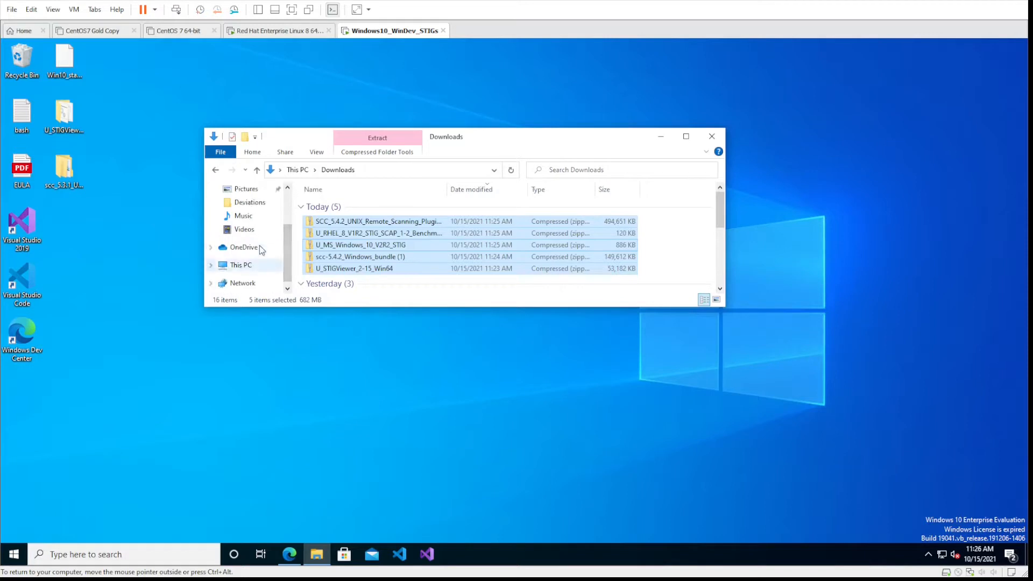
{"action": "scroll", "coordinate": [260, 236], "scroll_direction": "up", "scroll_amount": 1}
{"action": "scroll", "coordinate": [261, 211], "scroll_direction": "up", "scroll_amount": 1}
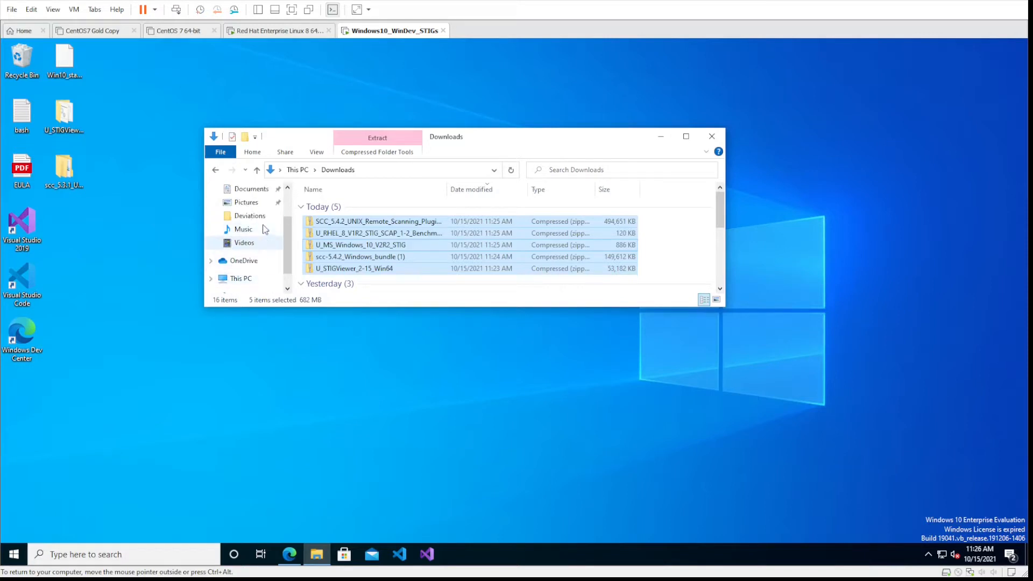
{"action": "scroll", "coordinate": [262, 223], "scroll_direction": "up", "scroll_amount": 2}
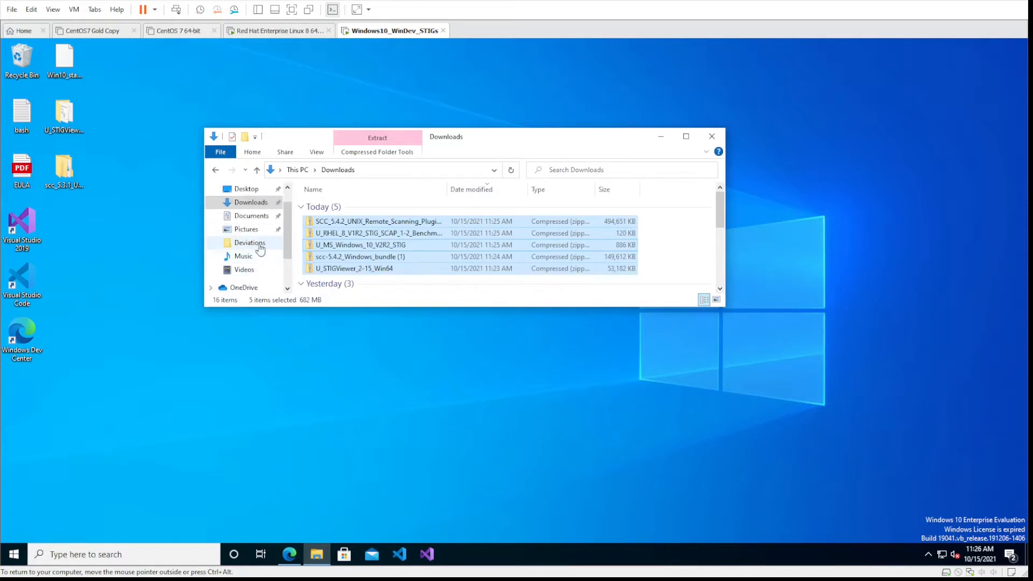
{"action": "left_click", "coordinate": [253, 216]}
{"action": "double_click", "coordinate": [351, 209]}
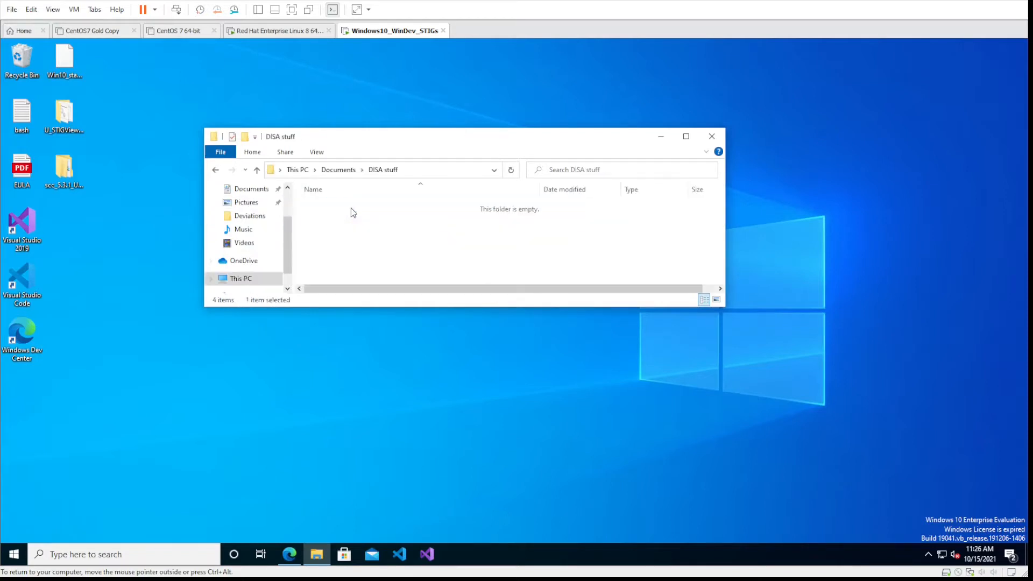
{"action": "right_click", "coordinate": [353, 235]}
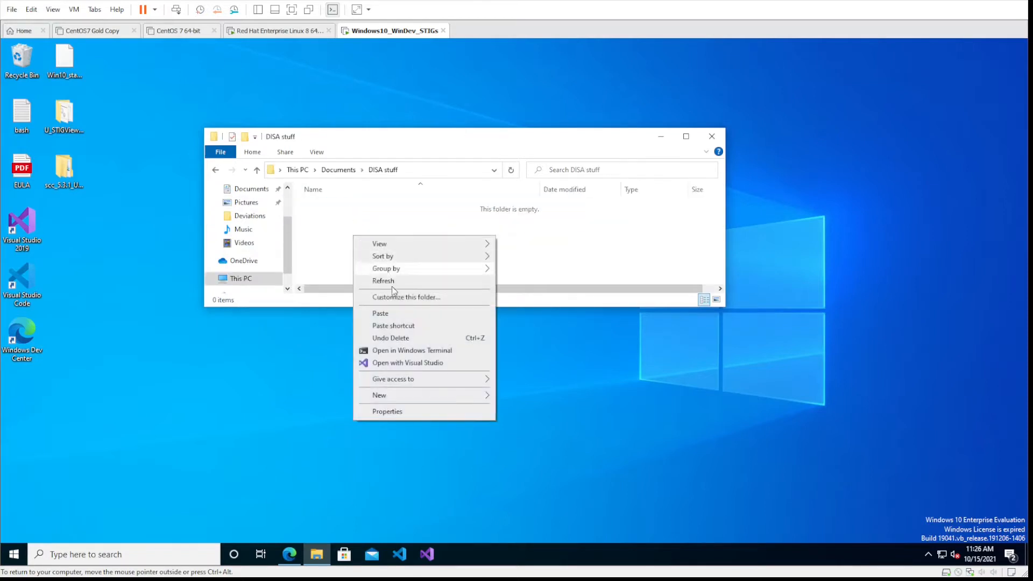
{"action": "left_click", "coordinate": [392, 313]}
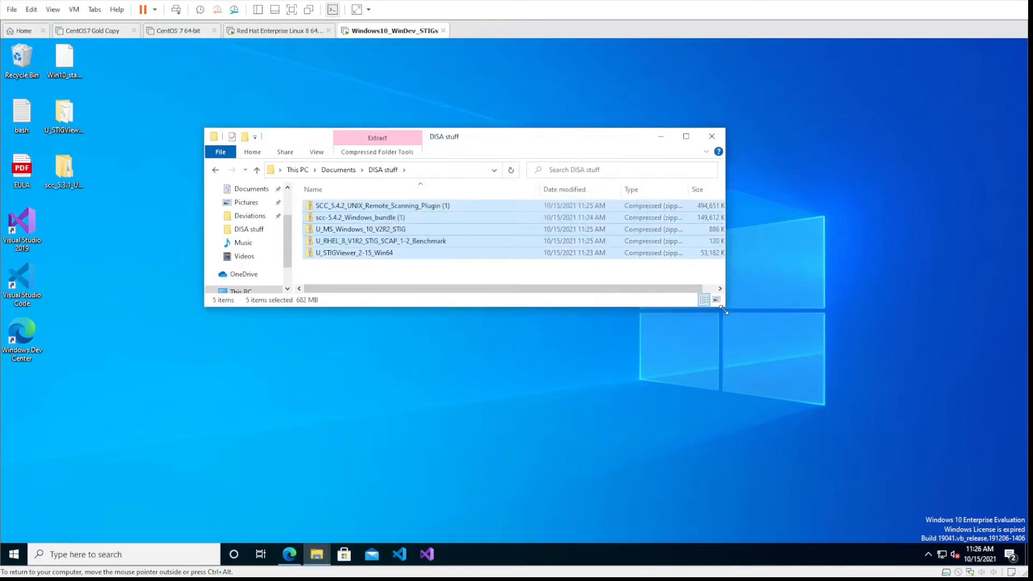
{"action": "left_click_drag", "start_coordinate": [724, 308], "coordinate": [768, 431]}
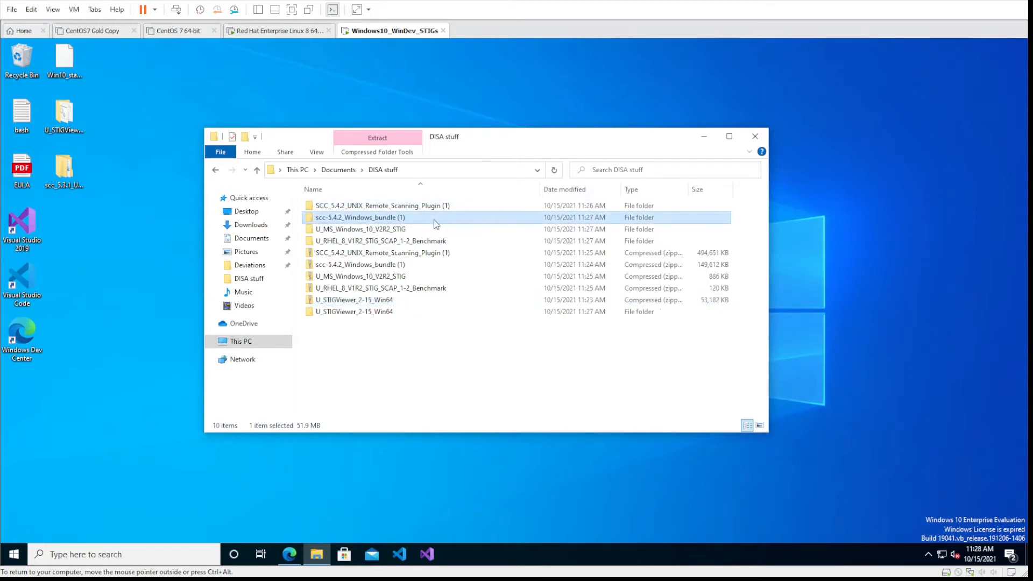
- Extract the scc-5.4.2_Windows archive inside the bundle's SCC_5.4.2_Windows folder to the default destination
{"action": "double_click", "coordinate": [434, 220]}
{"action": "double_click", "coordinate": [377, 210]}
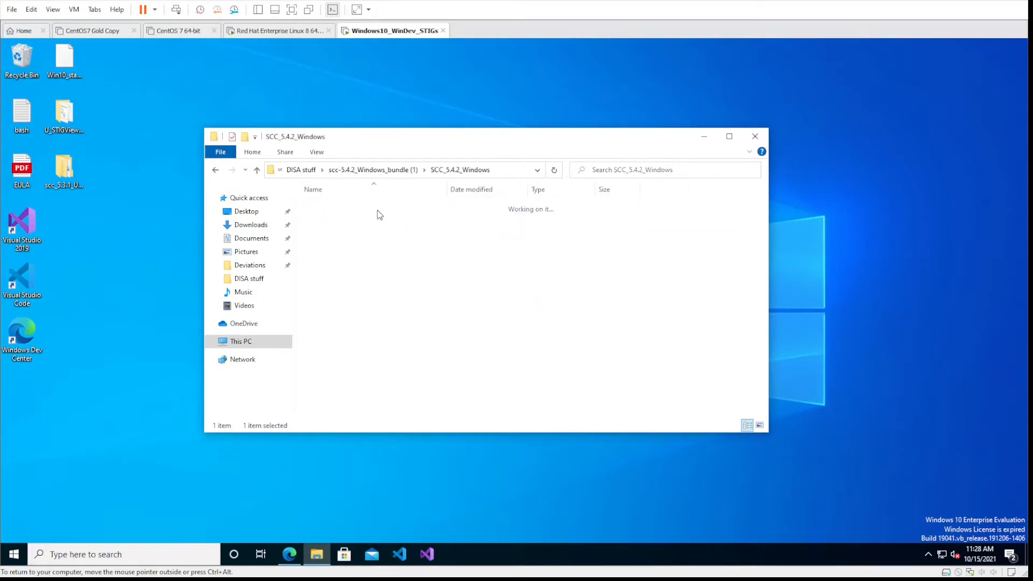
{"action": "left_click", "coordinate": [369, 243]}
{"action": "right_click", "coordinate": [369, 244]}
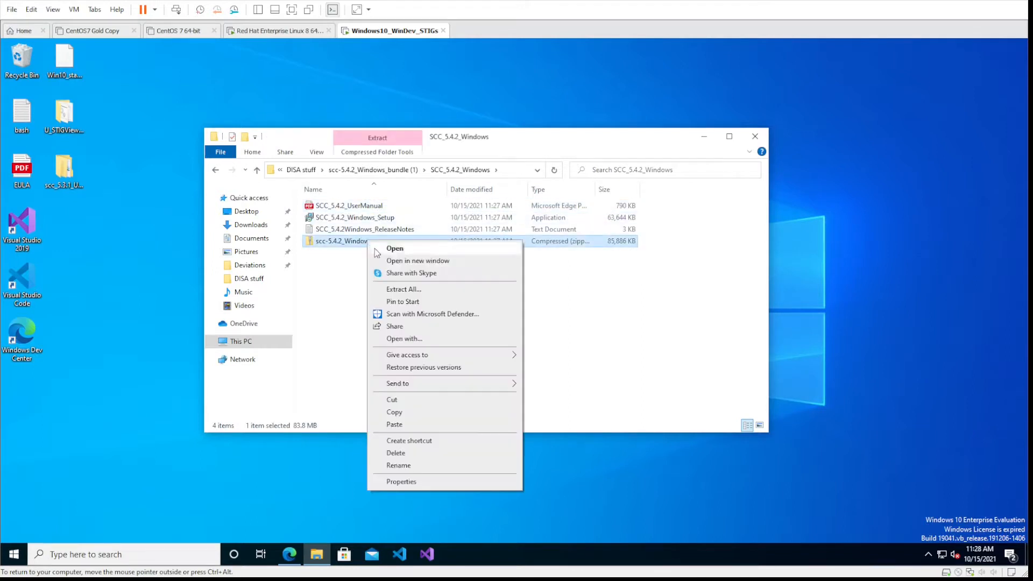
{"action": "left_click", "coordinate": [437, 290]}
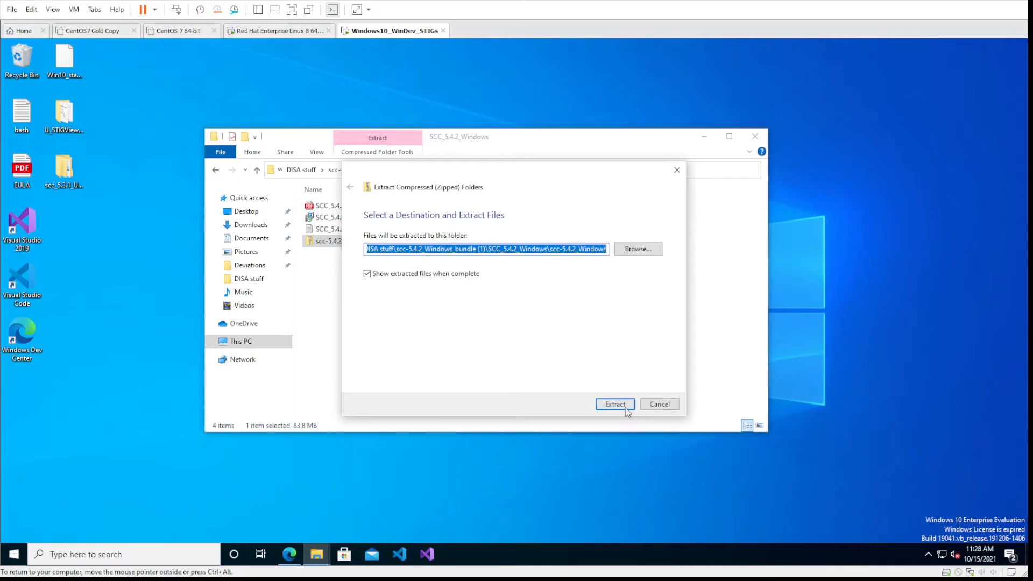
{"action": "left_click", "coordinate": [625, 406]}
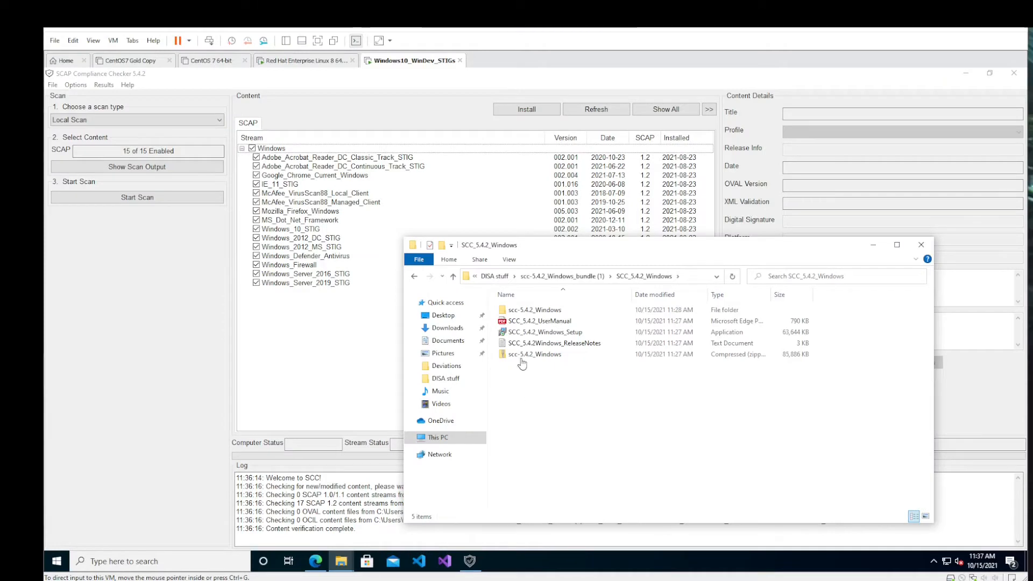
- Open the scc_5.4.2 folder within the extracted scc-5.4.2_Windows folder to examine the portable program files
{"action": "left_click", "coordinate": [530, 311]}
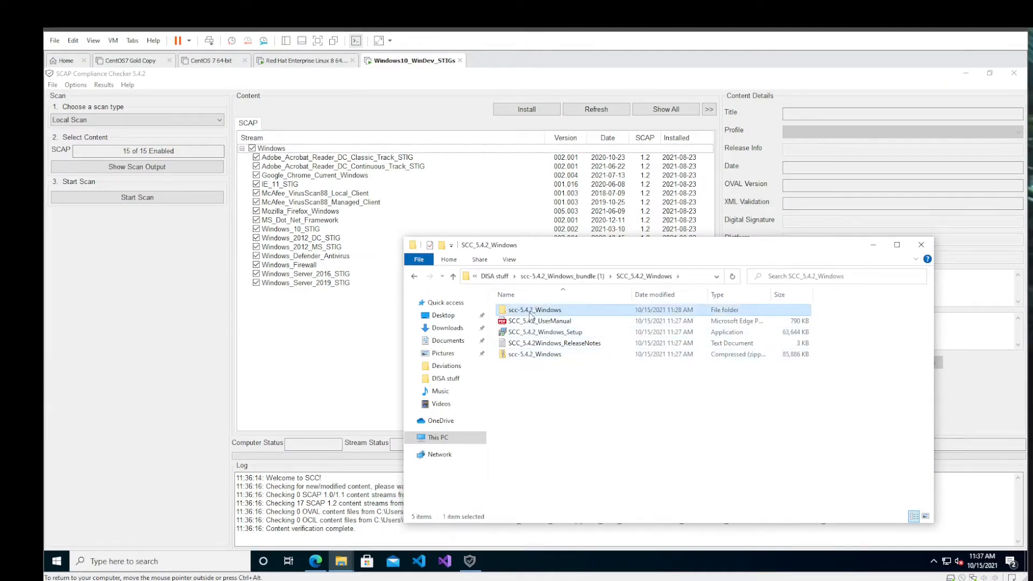
{"action": "double_click", "coordinate": [531, 312]}
{"action": "double_click", "coordinate": [520, 310]}
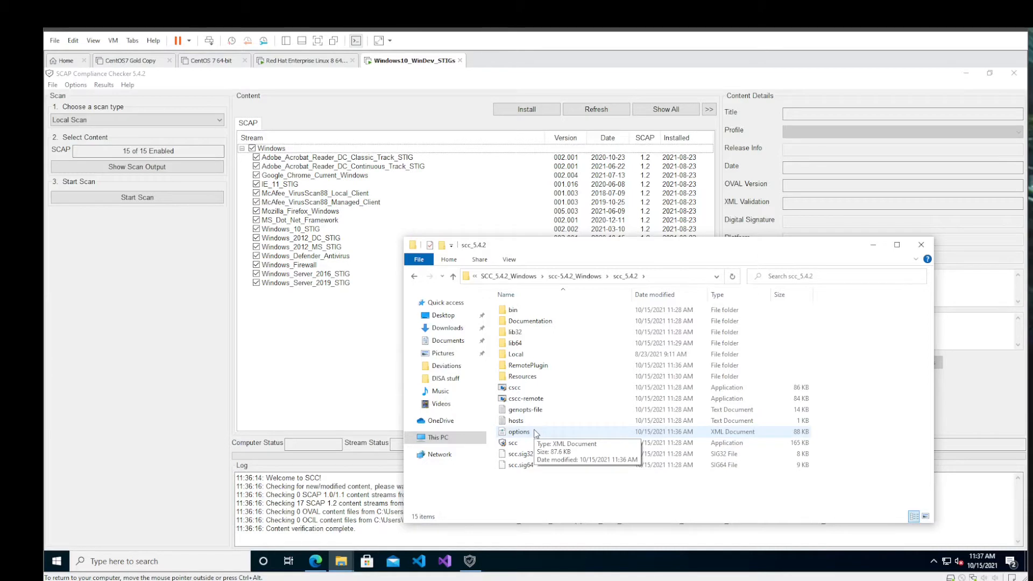
- Run SCC_5.4.2_Windows_Setup past the SmartScreen and User Account Control prompts, and close the already open SCAP Compliance Checker
{"action": "left_click", "coordinate": [578, 277]}
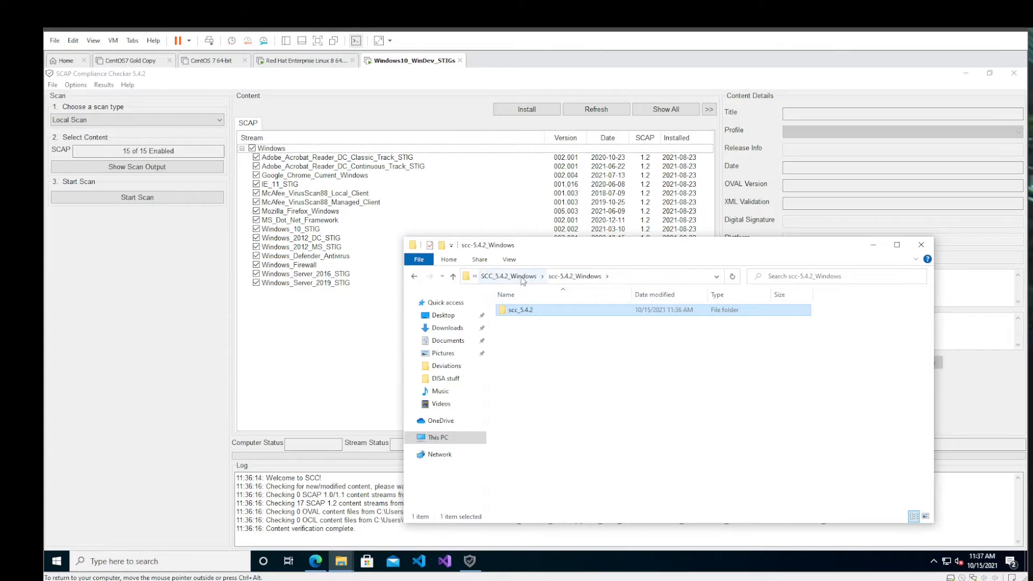
{"action": "left_click", "coordinate": [509, 276]}
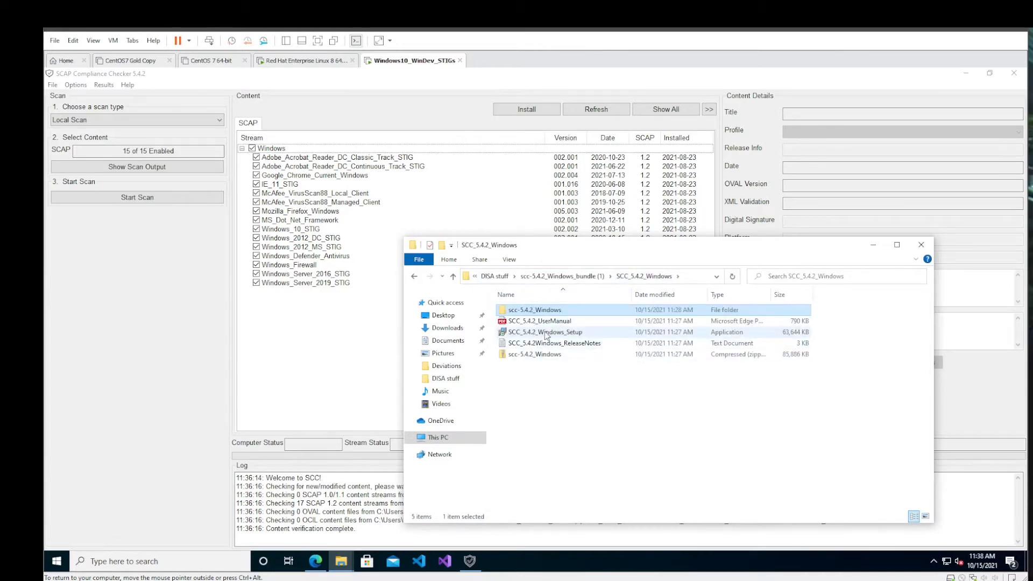
{"action": "left_click", "coordinate": [558, 334]}
{"action": "double_click", "coordinate": [558, 335]}
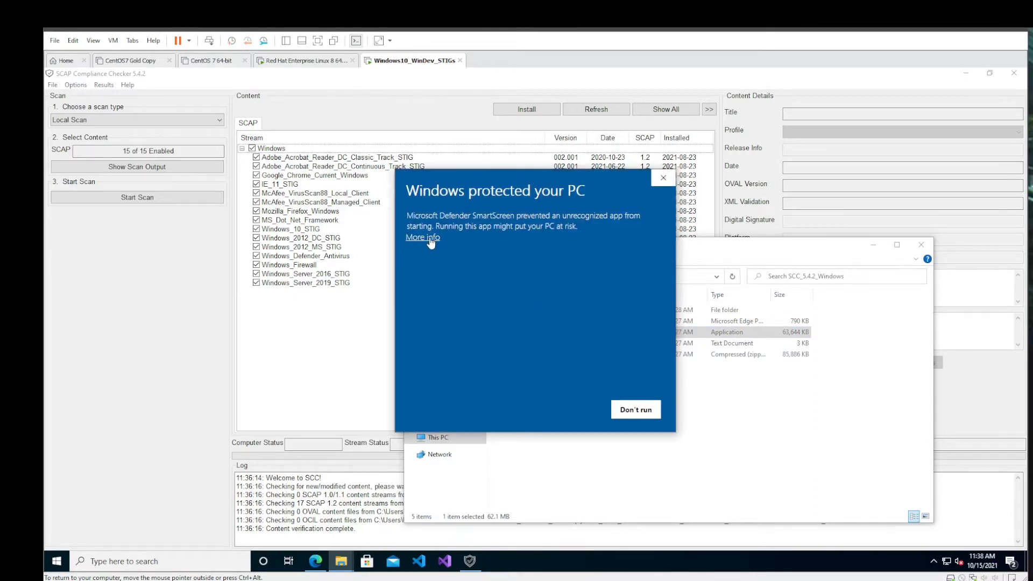
{"action": "left_click", "coordinate": [427, 239]}
{"action": "left_click", "coordinate": [562, 411]}
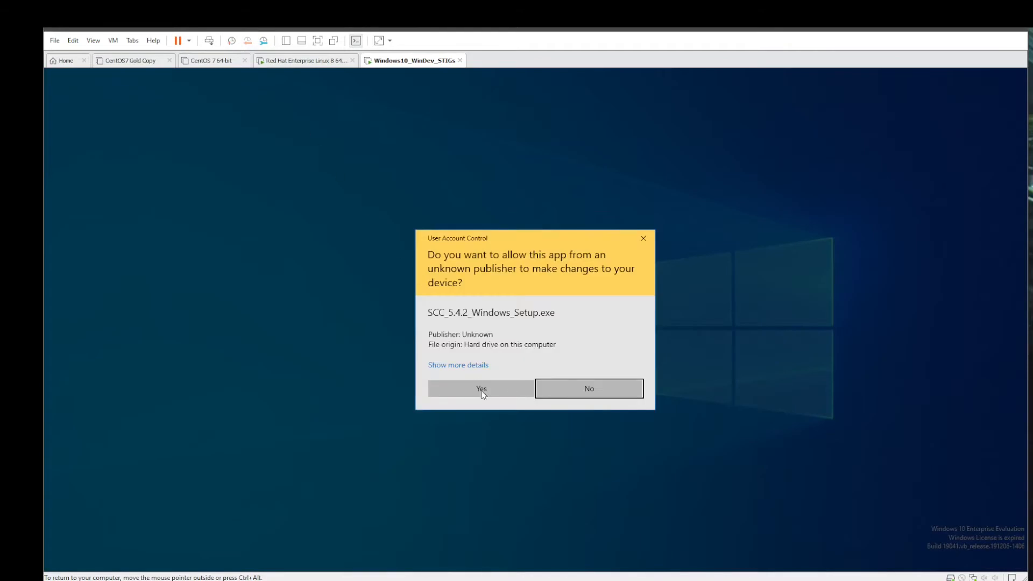
{"action": "left_click", "coordinate": [480, 388]}
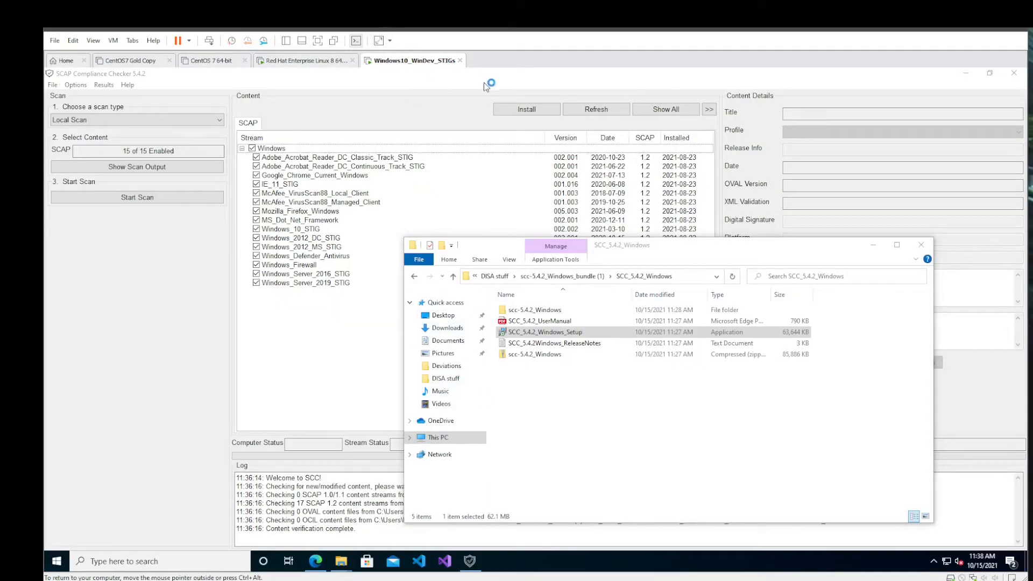
{"action": "left_click", "coordinate": [1014, 73]}
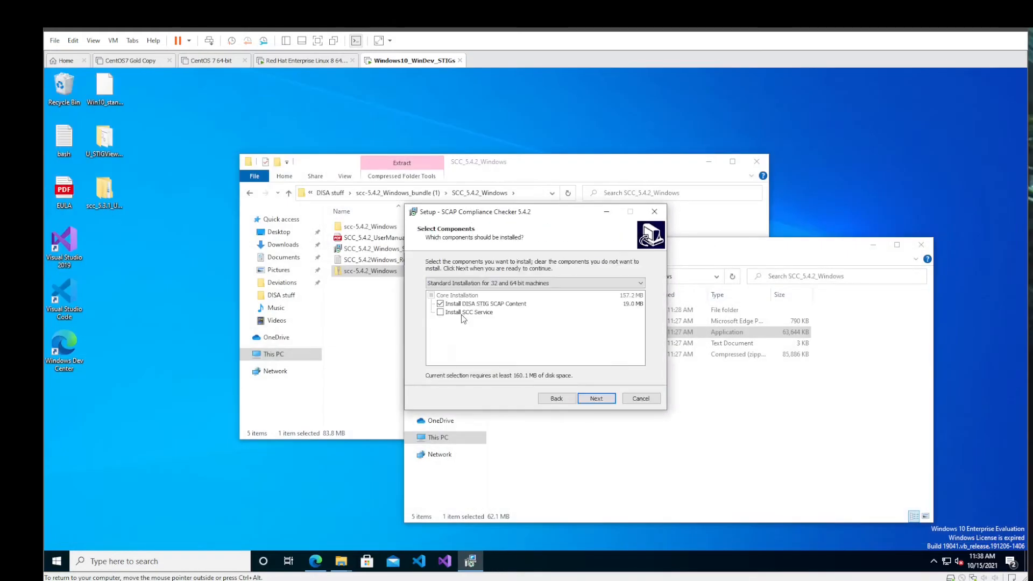
- Install SCAP Compliance Checker 5.4.2 with the DISA STIG SCAP Content, the SCC Service and a desktop shortcut, keeping the default Start menu folder
{"action": "left_click", "coordinate": [461, 314]}
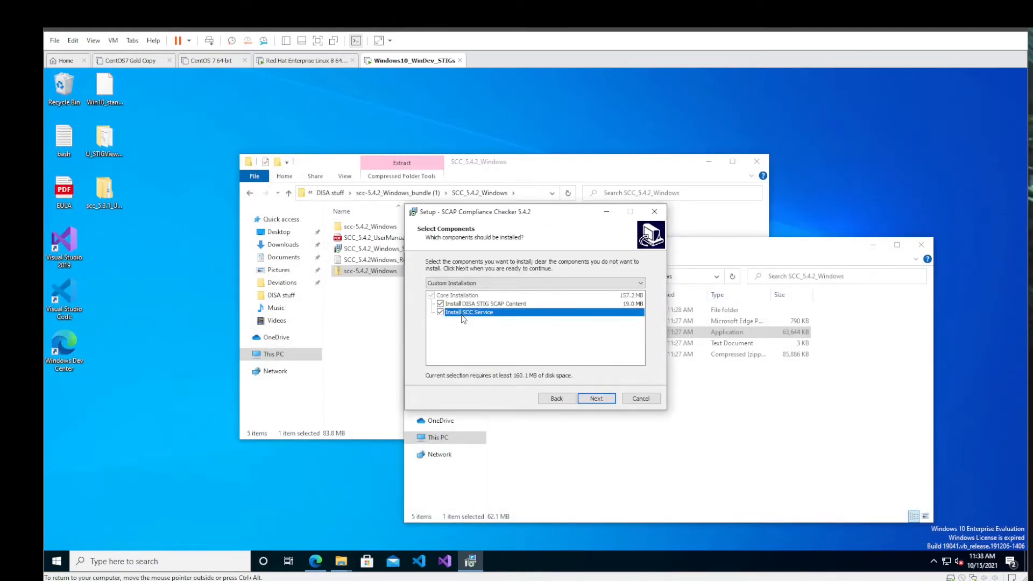
{"action": "left_click", "coordinate": [596, 402]}
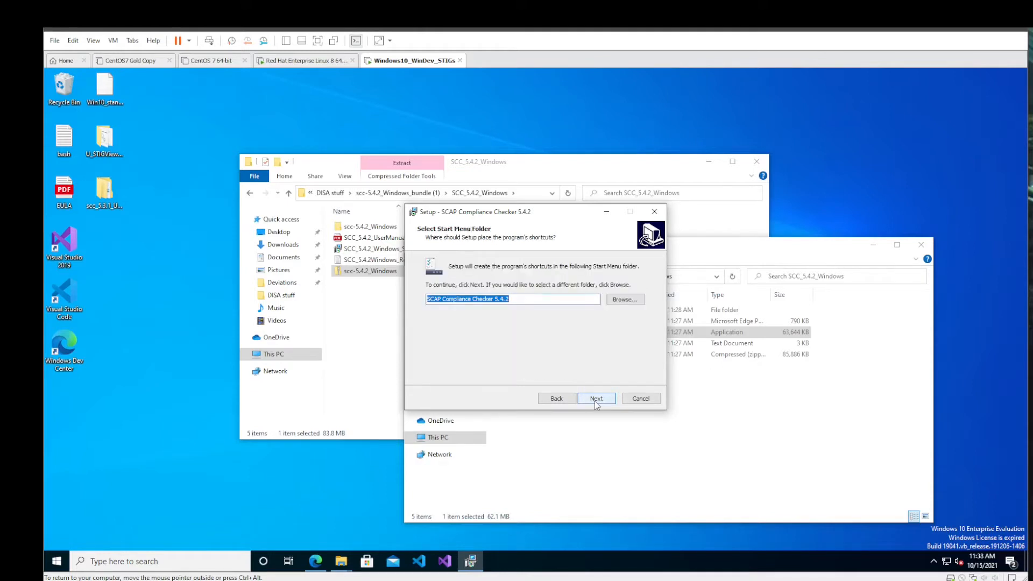
{"action": "left_click", "coordinate": [595, 402]}
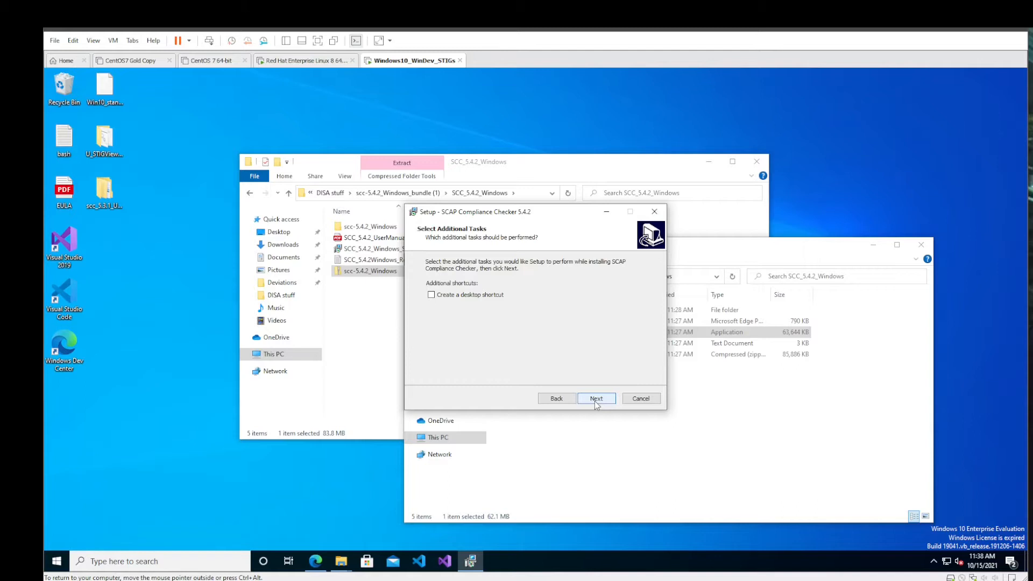
{"action": "left_click", "coordinate": [480, 294]}
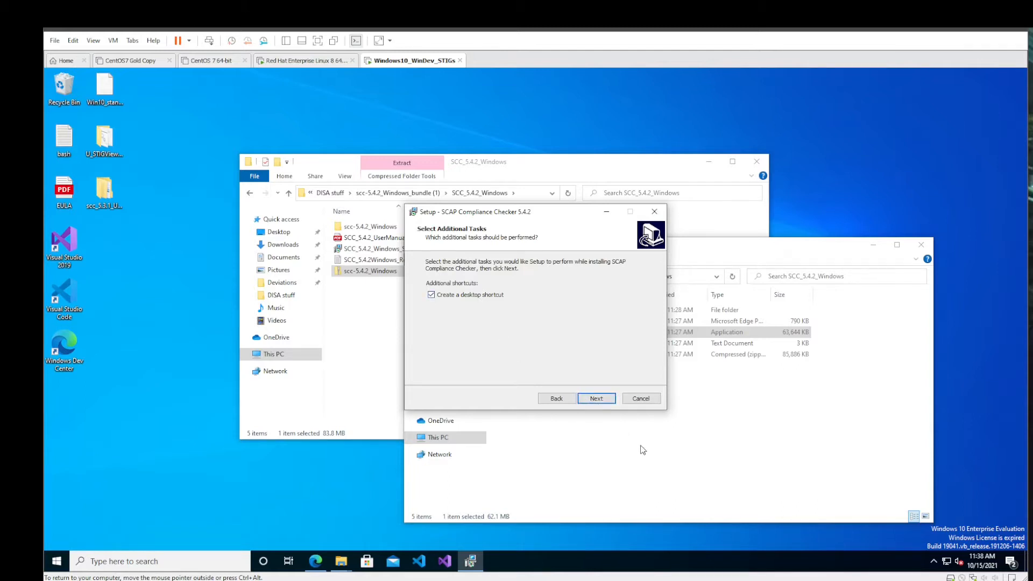
{"action": "left_click", "coordinate": [595, 398]}
{"action": "left_click", "coordinate": [595, 399]}
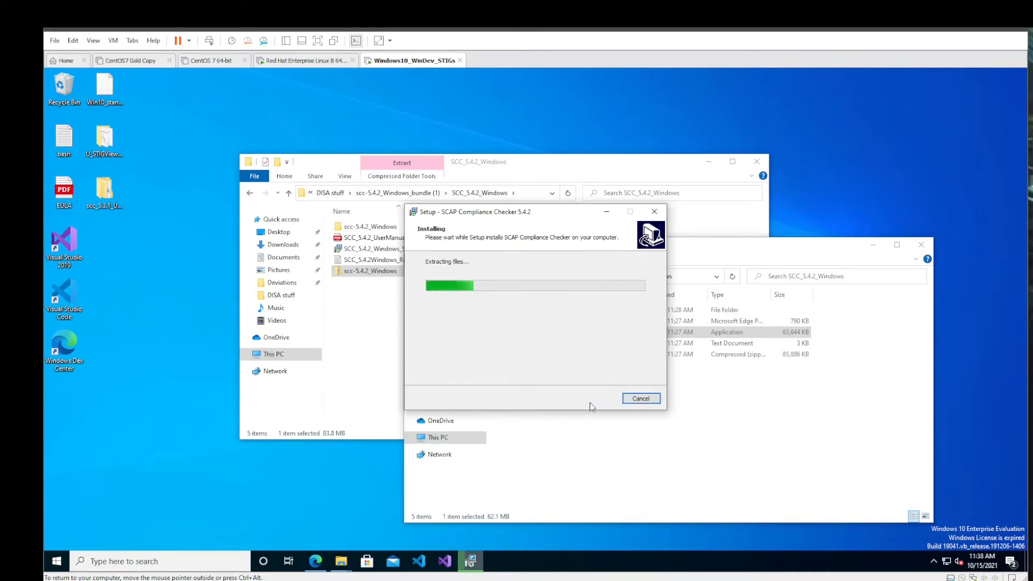
{"action": "left_click", "coordinate": [731, 306]}
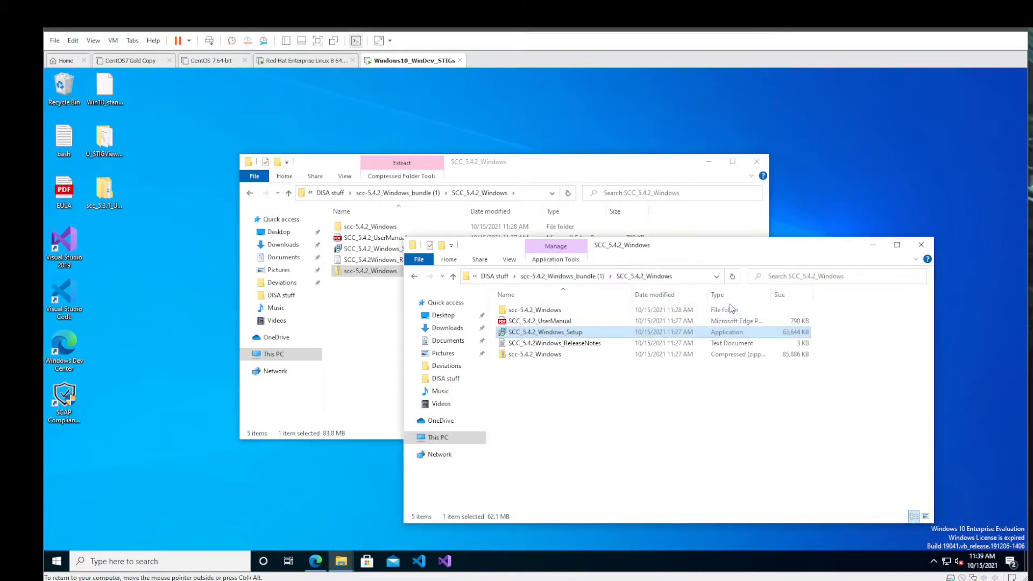
- Launch SCAP Compliance Checker from its desktop shortcut with administrator approval, and briefly check the Red Hat Enterprise Linux virtual machine
{"action": "left_click", "coordinate": [71, 403]}
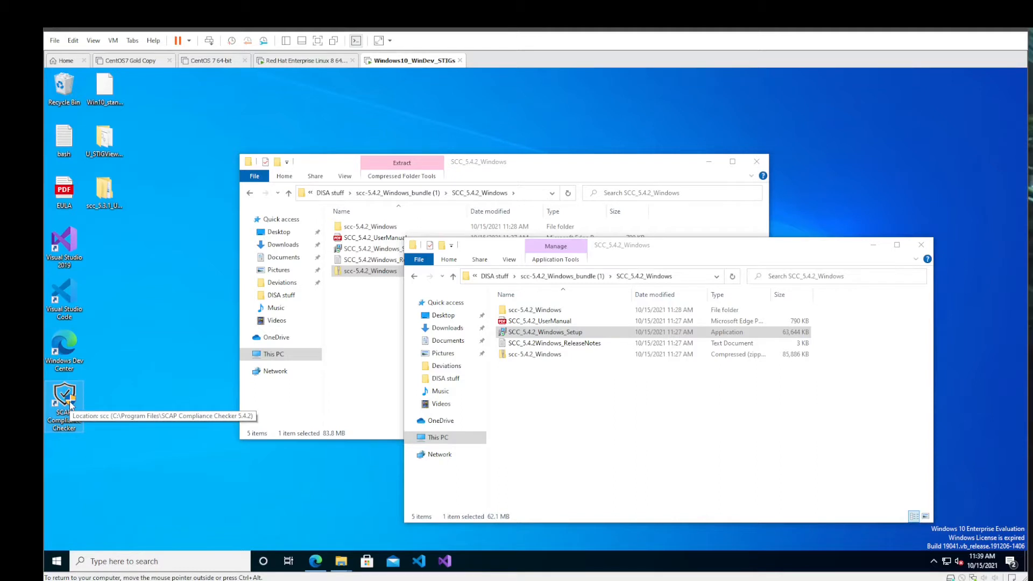
{"action": "double_click", "coordinate": [64, 401]}
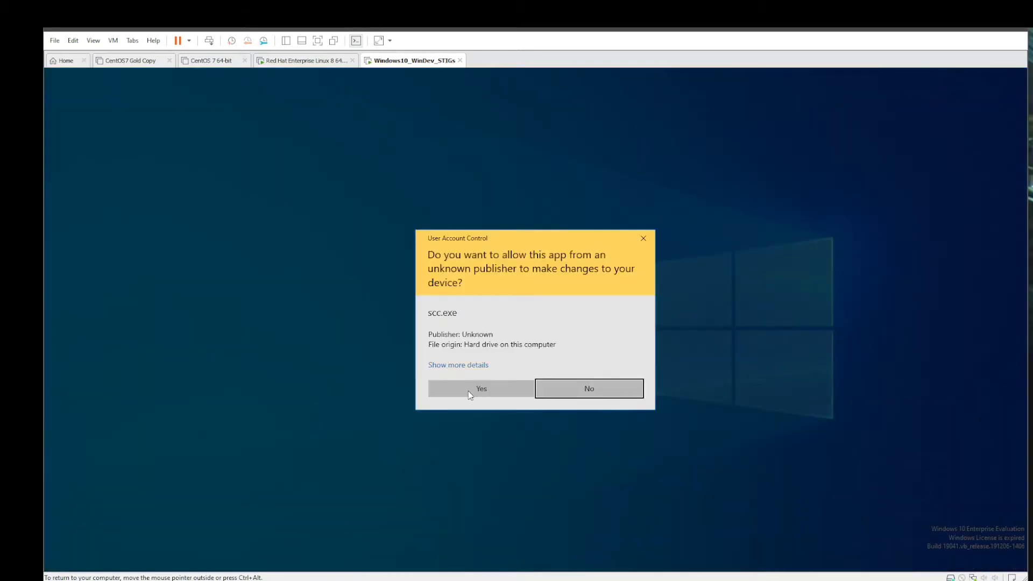
{"action": "left_click", "coordinate": [469, 395]}
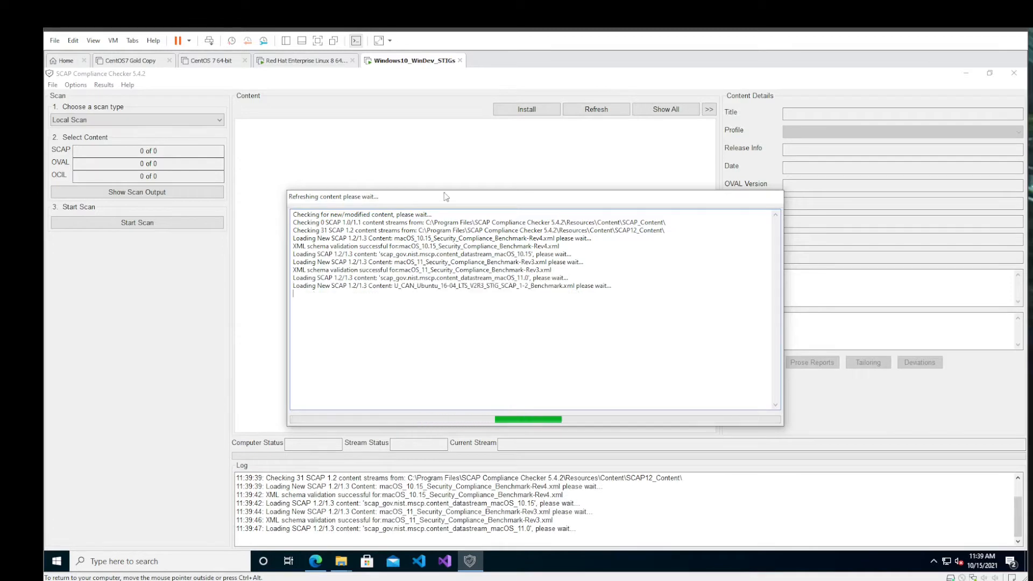
{"action": "left_click", "coordinate": [308, 61]}
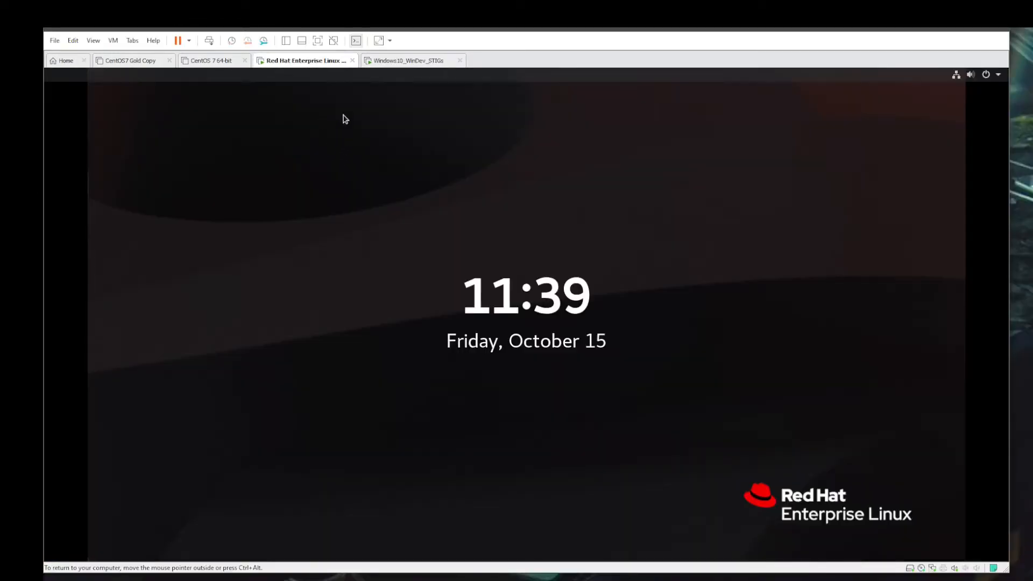
{"action": "left_click", "coordinate": [390, 61]}
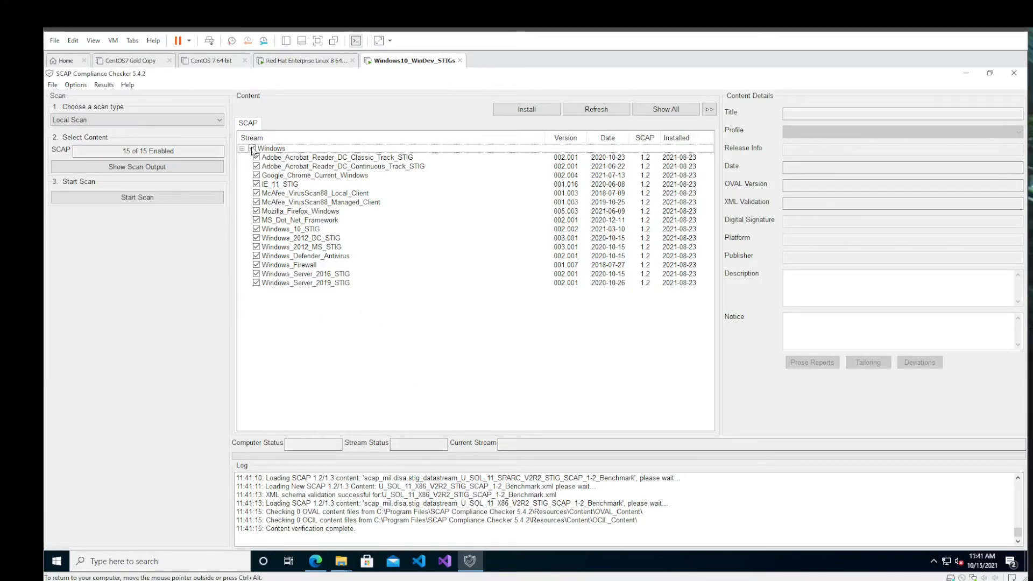
- Disable all Windows SCAP content streams and highlight the streams from Adobe_Acrobat_Reader_DC_Classic_Track_STIG through MS_Dot_Net_Framework
{"action": "left_click", "coordinate": [252, 149]}
{"action": "left_click", "coordinate": [278, 160]}
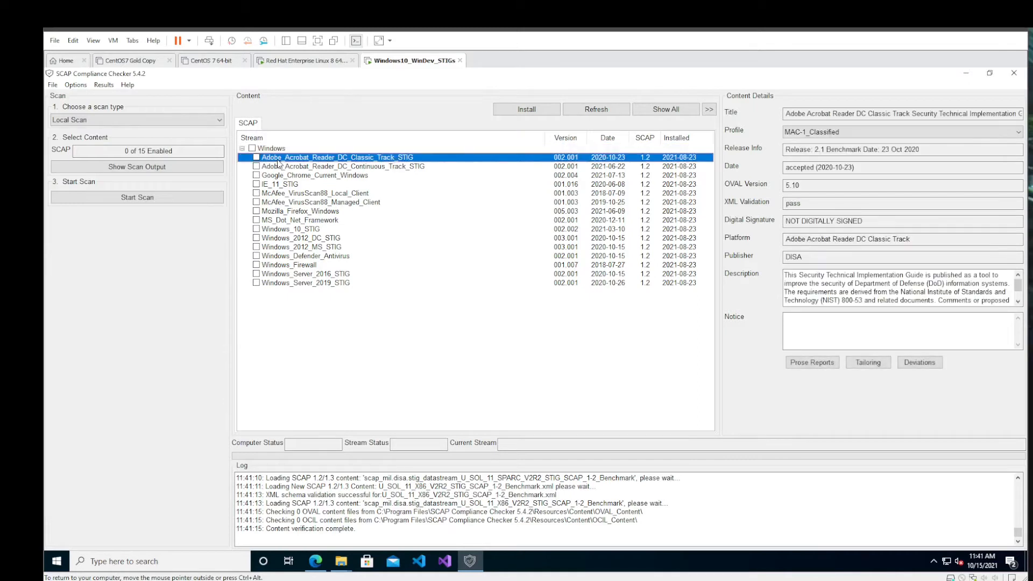
{"action": "left_click_drag", "start_coordinate": [285, 171], "coordinate": [322, 243]}
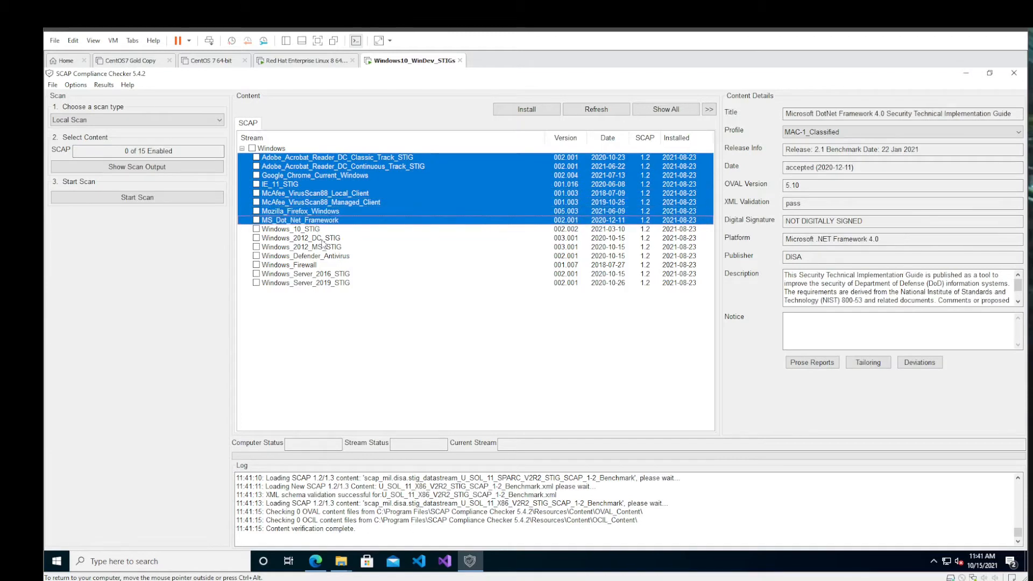
- Add Windows_Defender_Antivirus and Windows_Firewall to the highlighted SCAP streams and delete all the selected content
{"action": "left_click", "coordinate": [323, 257], "text": "ctrl"}
{"action": "left_click", "coordinate": [324, 266], "text": "ctrl"}
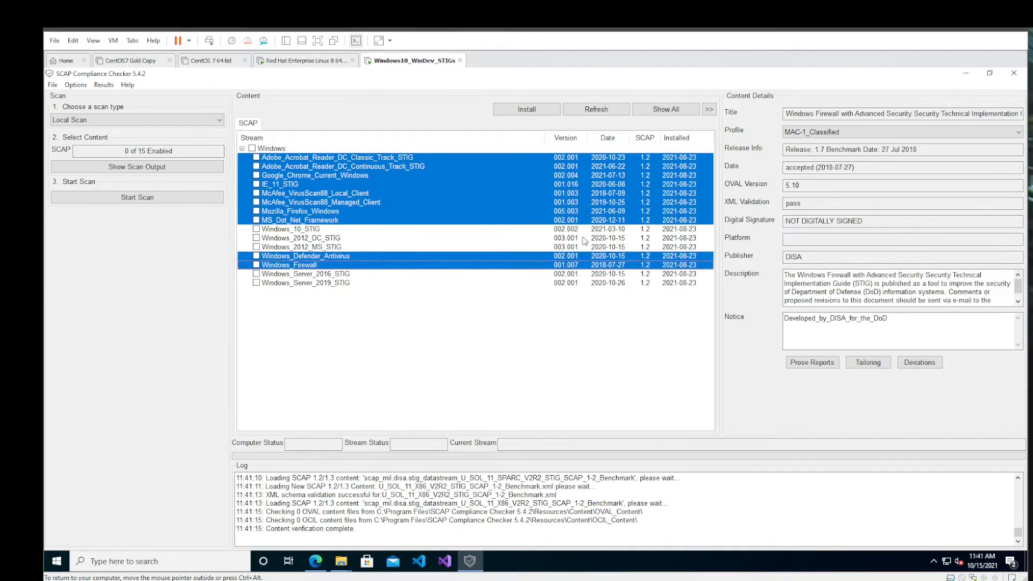
{"action": "right_click", "coordinate": [515, 208]}
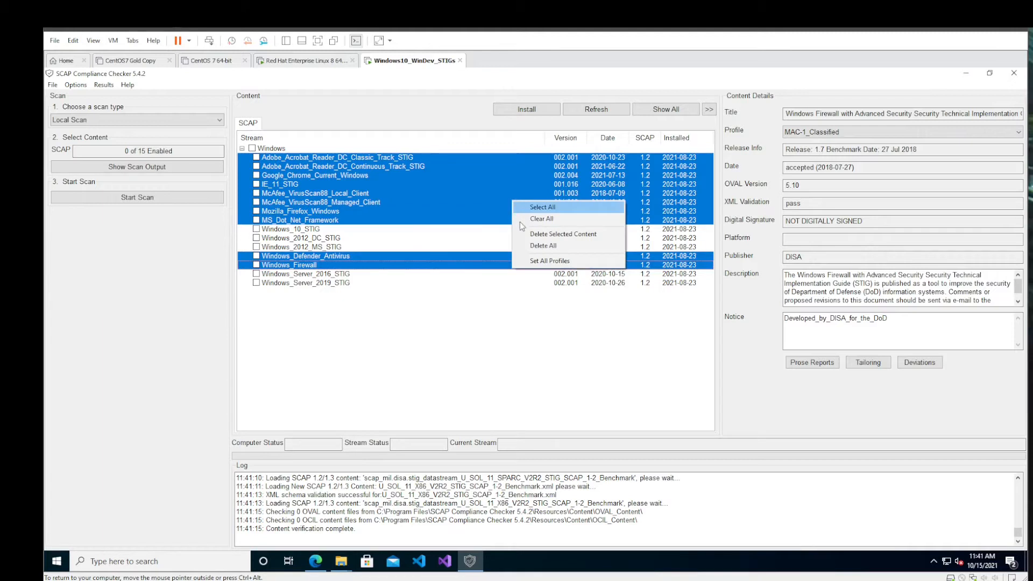
{"action": "left_click", "coordinate": [531, 234]}
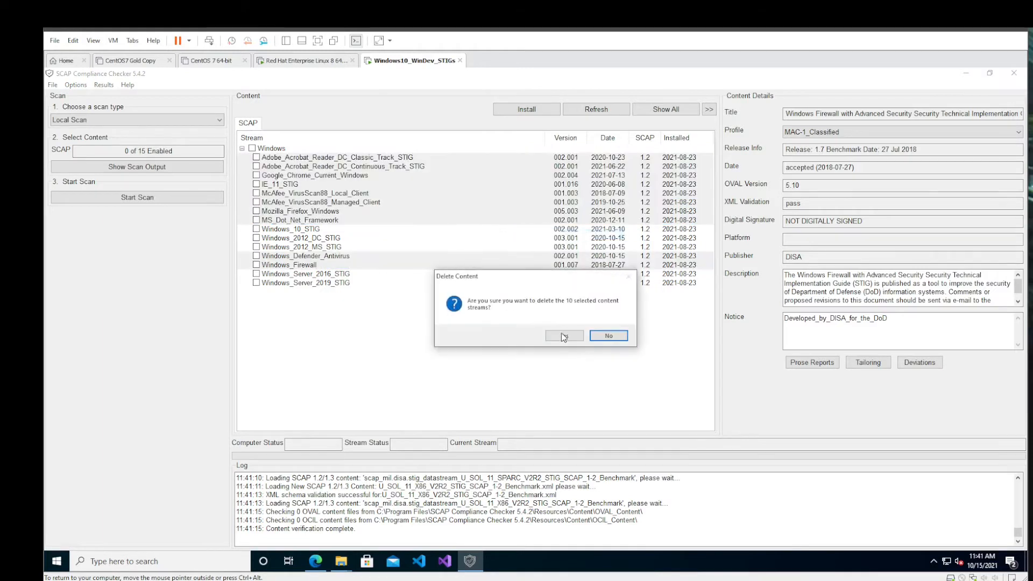
{"action": "left_click", "coordinate": [564, 338]}
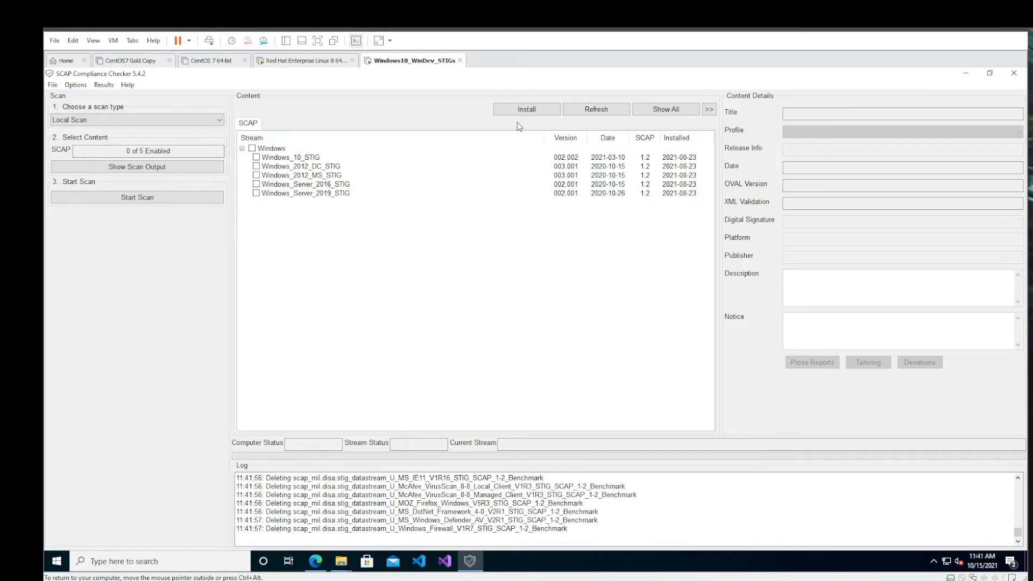
{"action": "left_click", "coordinate": [527, 110]}
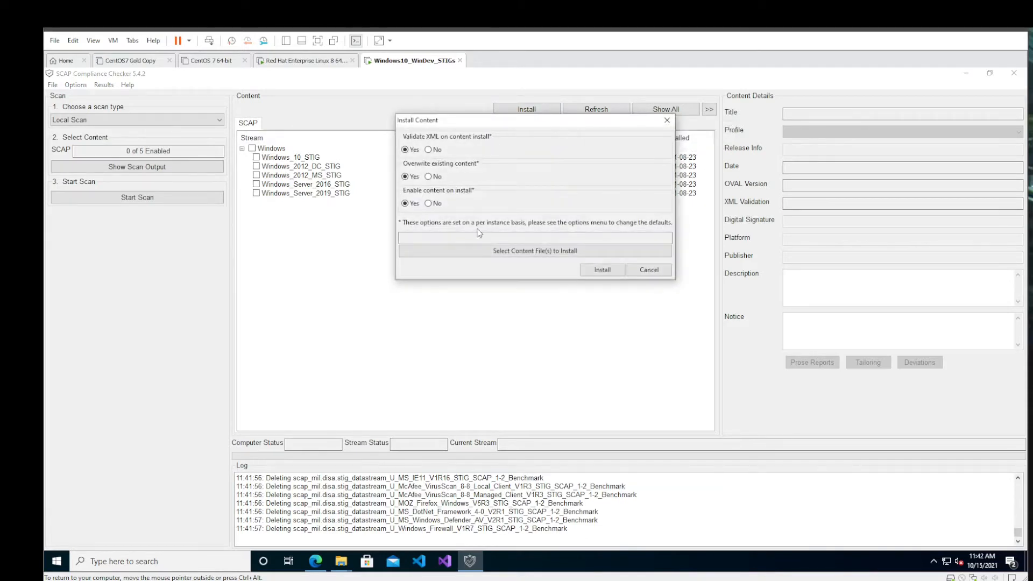
{"action": "left_click", "coordinate": [505, 252]}
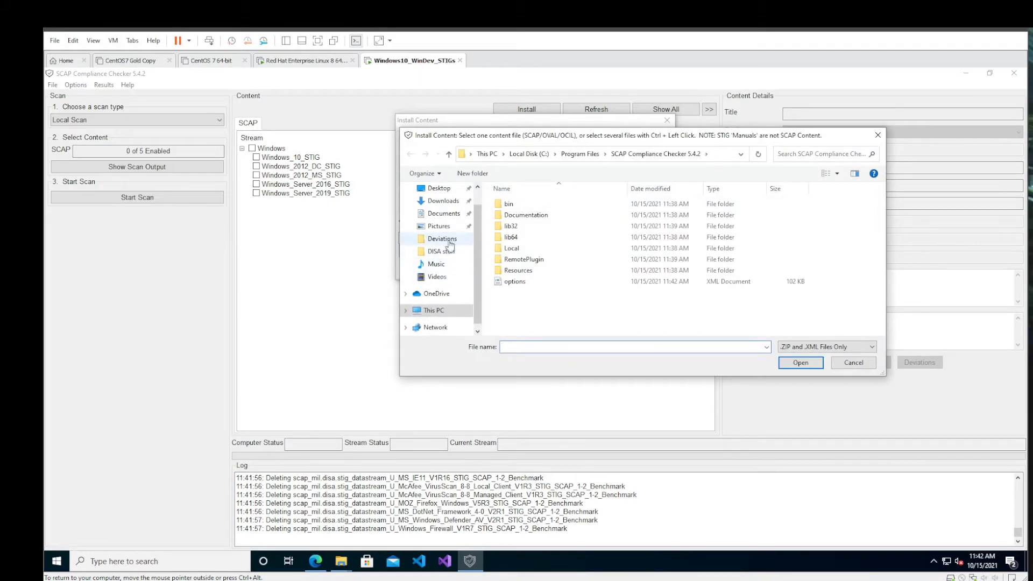
{"action": "left_click", "coordinate": [450, 253]}
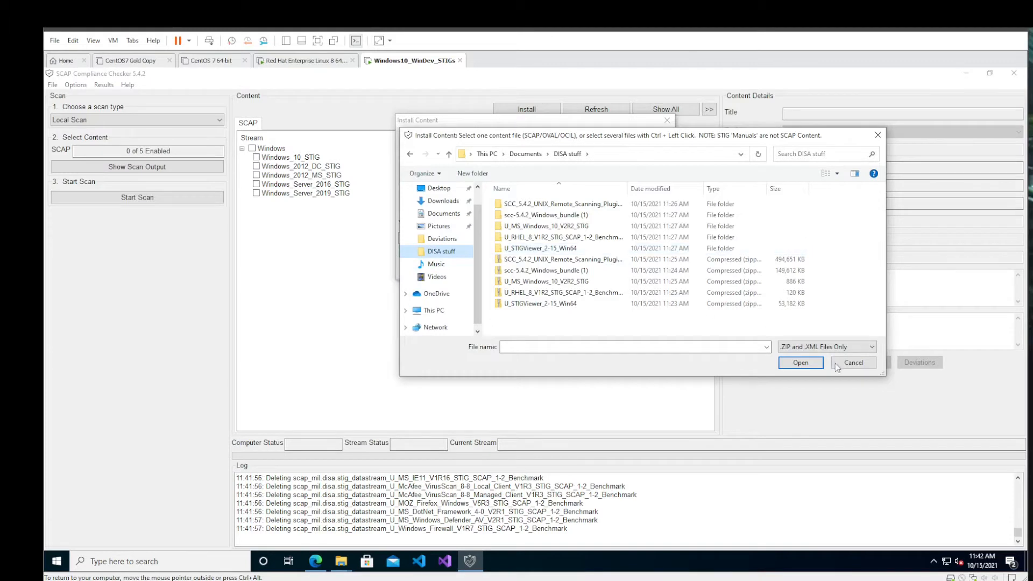
{"action": "left_click", "coordinate": [851, 362]}
{"action": "left_click", "coordinate": [649, 269]}
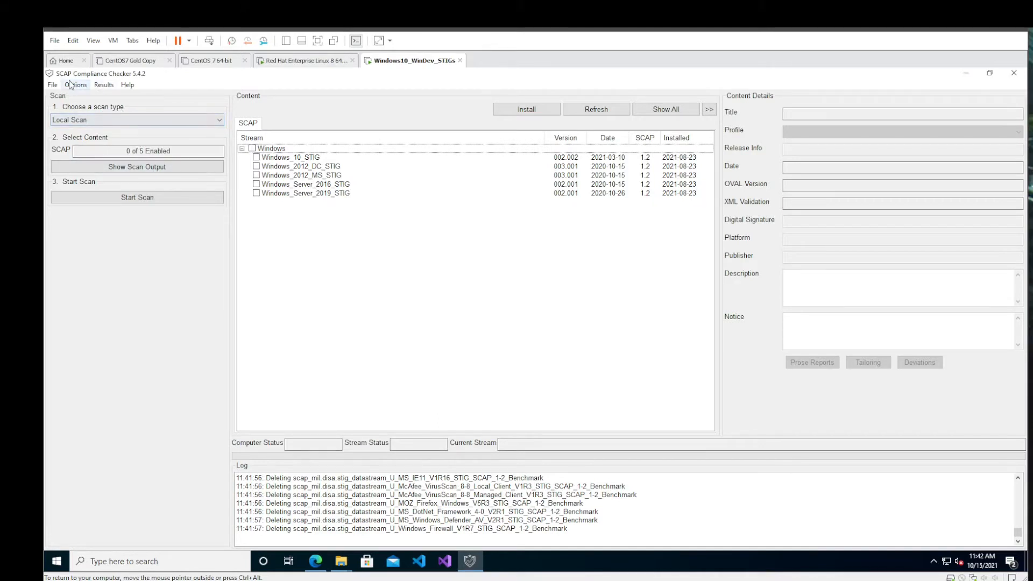
- Set the scan type to UNIX SSH Remote Scan and install the SCC_5.4.2_UNIX_Remote_Scanning_Plugin file from the DISA stuff folder
{"action": "left_click", "coordinate": [123, 122]}
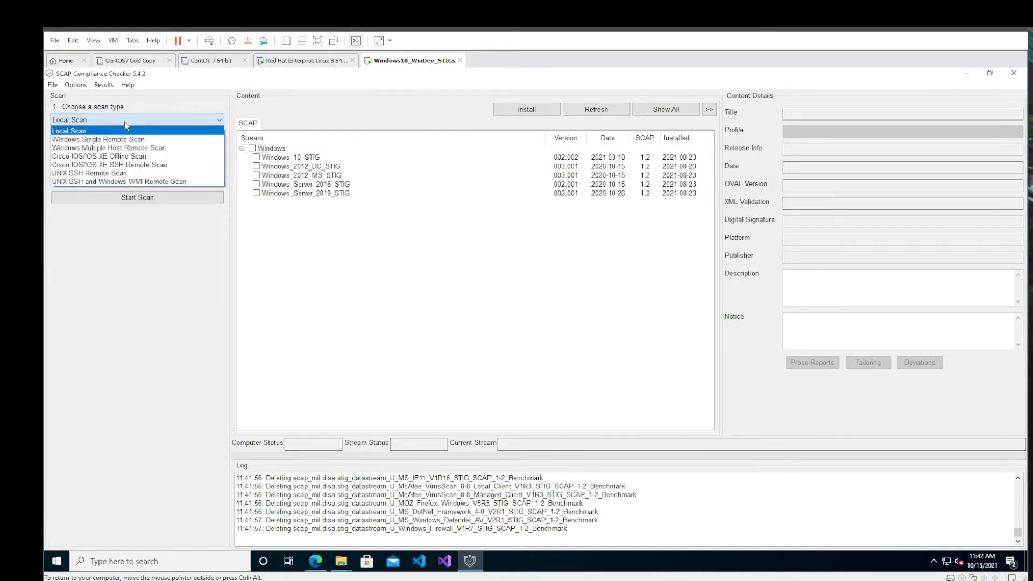
{"action": "left_click", "coordinate": [143, 173]}
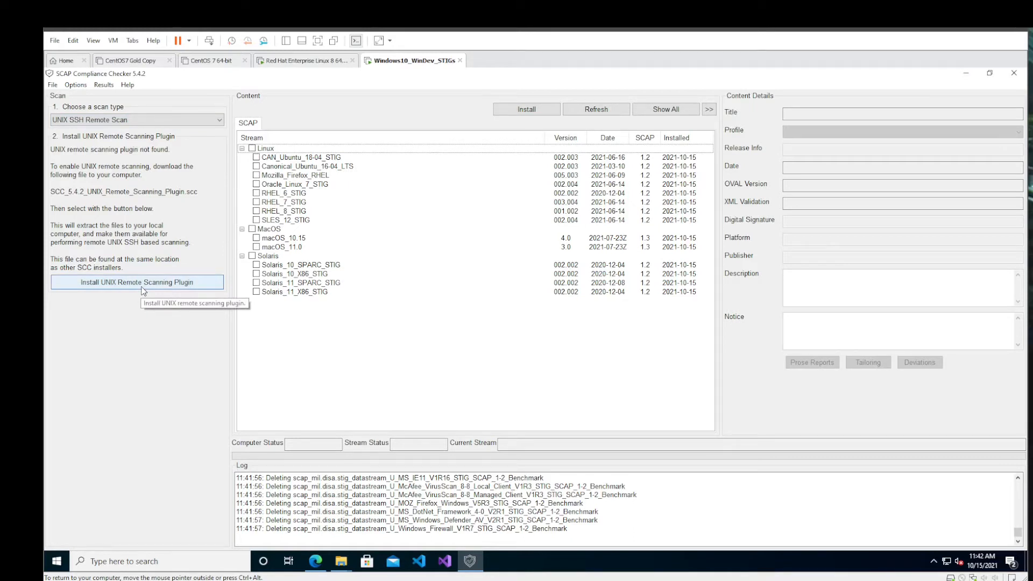
{"action": "left_click", "coordinate": [142, 287]}
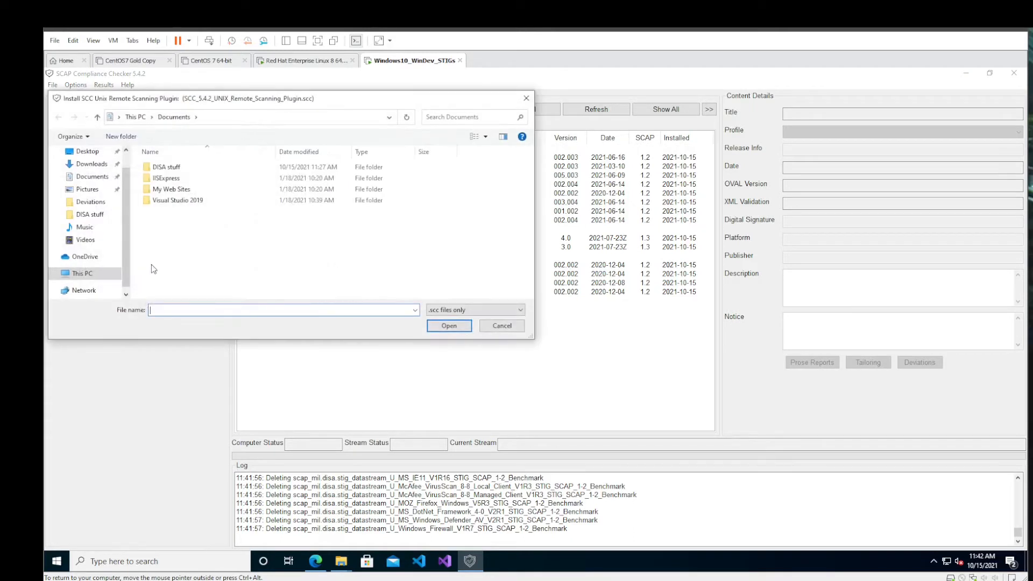
{"action": "left_click", "coordinate": [89, 214]}
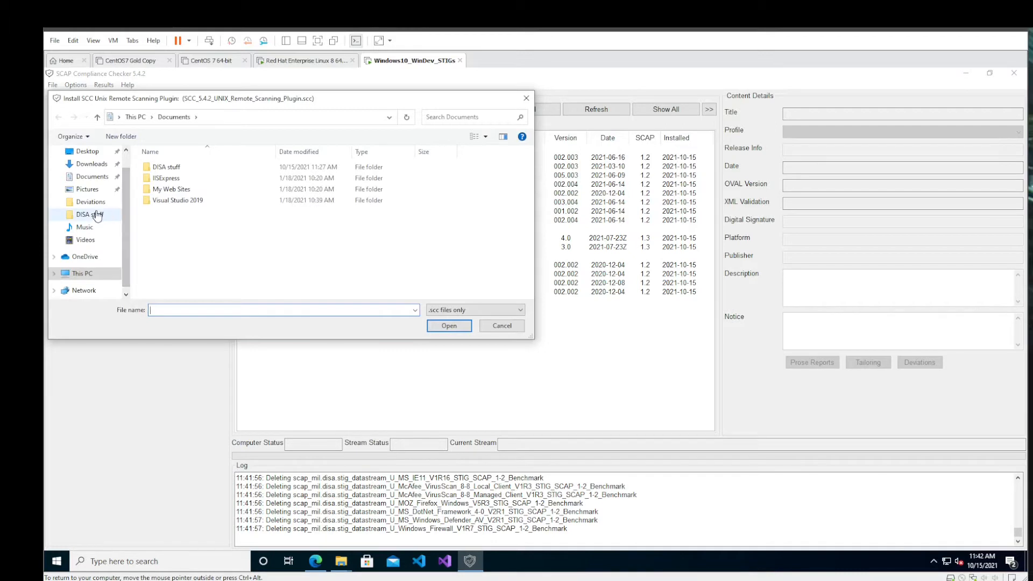
{"action": "left_click_drag", "start_coordinate": [278, 148], "coordinate": [412, 149]}
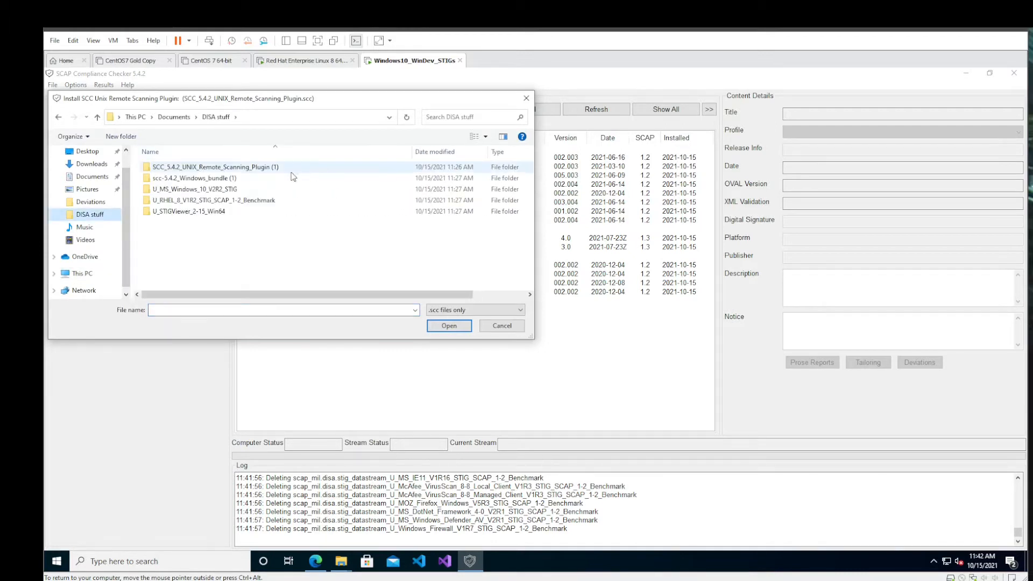
{"action": "left_click", "coordinate": [333, 168]}
{"action": "left_click", "coordinate": [459, 326]}
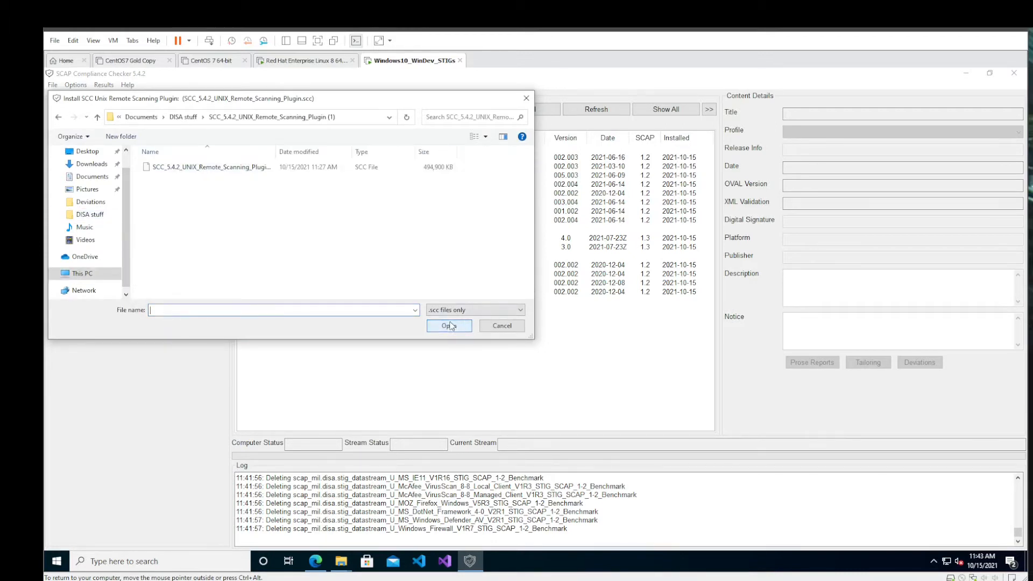
{"action": "left_click", "coordinate": [243, 169]}
{"action": "left_click", "coordinate": [437, 327]}
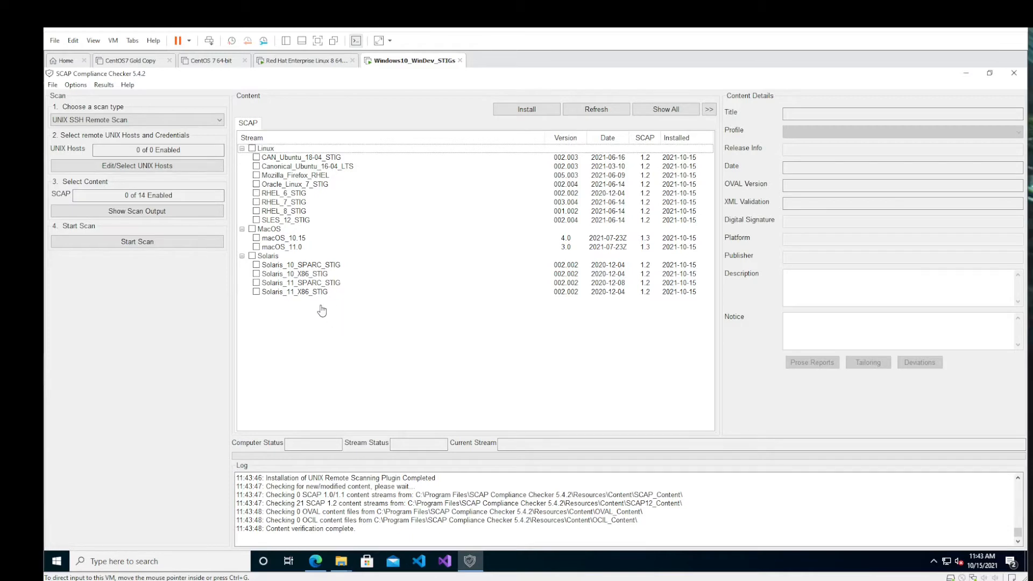
- Enable the RHEL_8_STIG content stream for the UNIX remote scan
{"action": "left_click", "coordinate": [256, 210]}
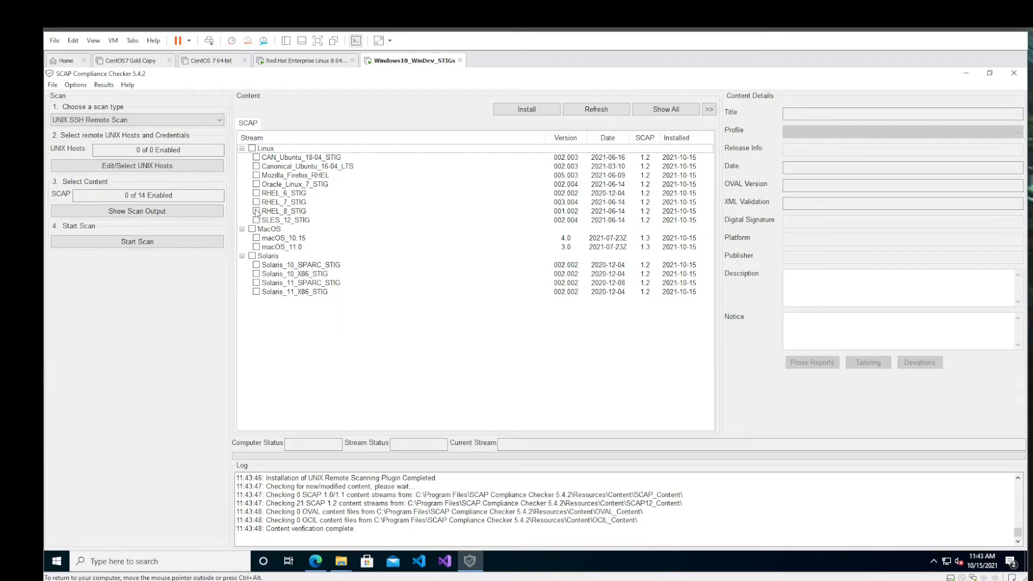
{"action": "left_click", "coordinate": [256, 211]}
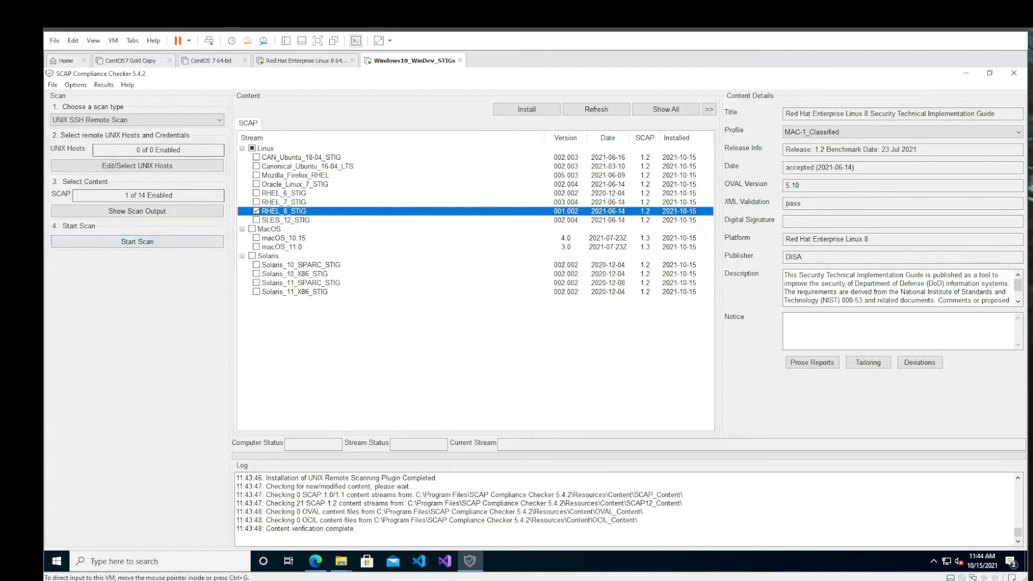
- Create and confirm the master SSH credential password for the UNIX hosts, and open a new credential for entry
{"action": "left_click", "coordinate": [150, 166]}
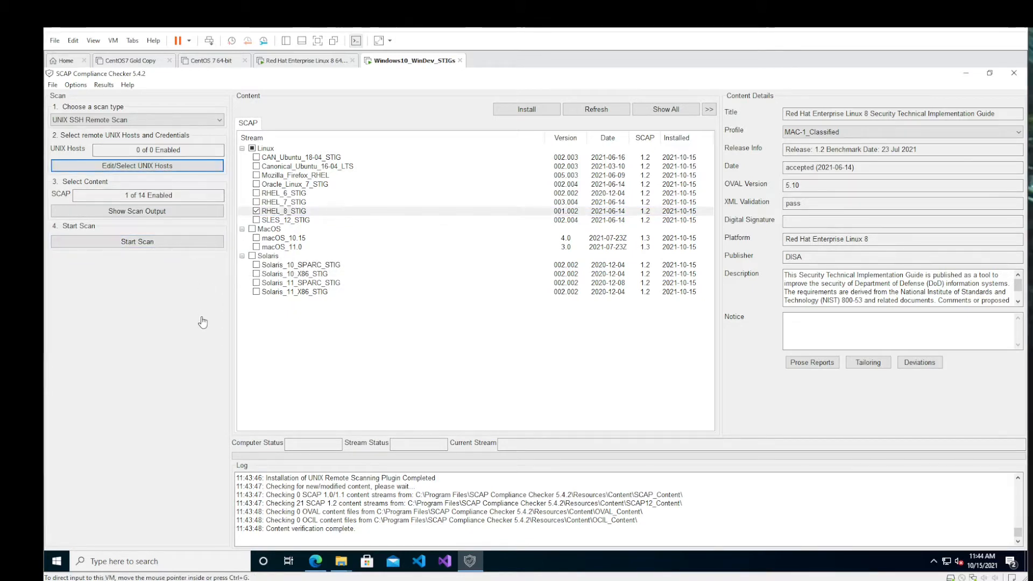
{"action": "left_click", "coordinate": [168, 170]}
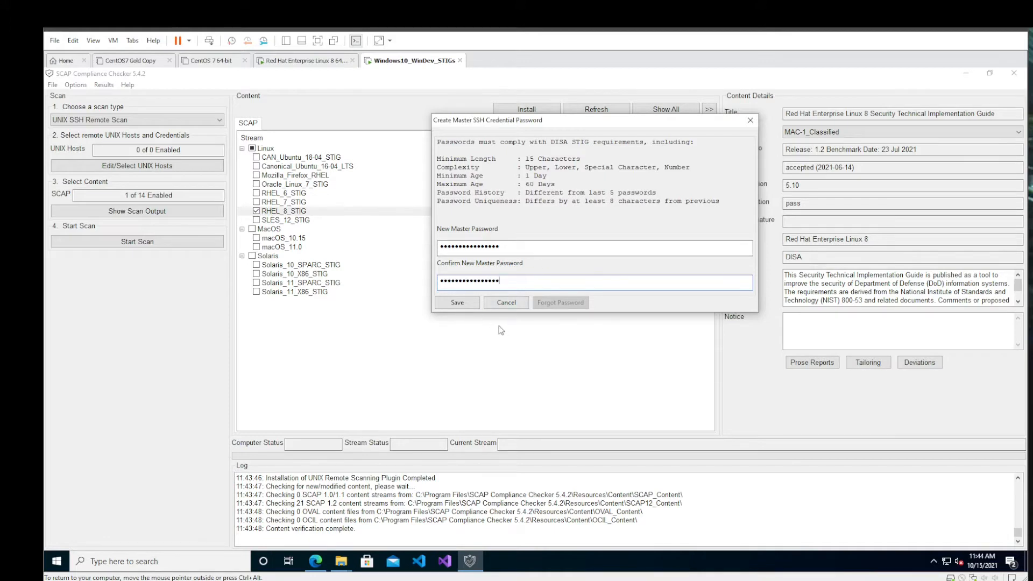
{"action": "left_click", "coordinate": [457, 302]}
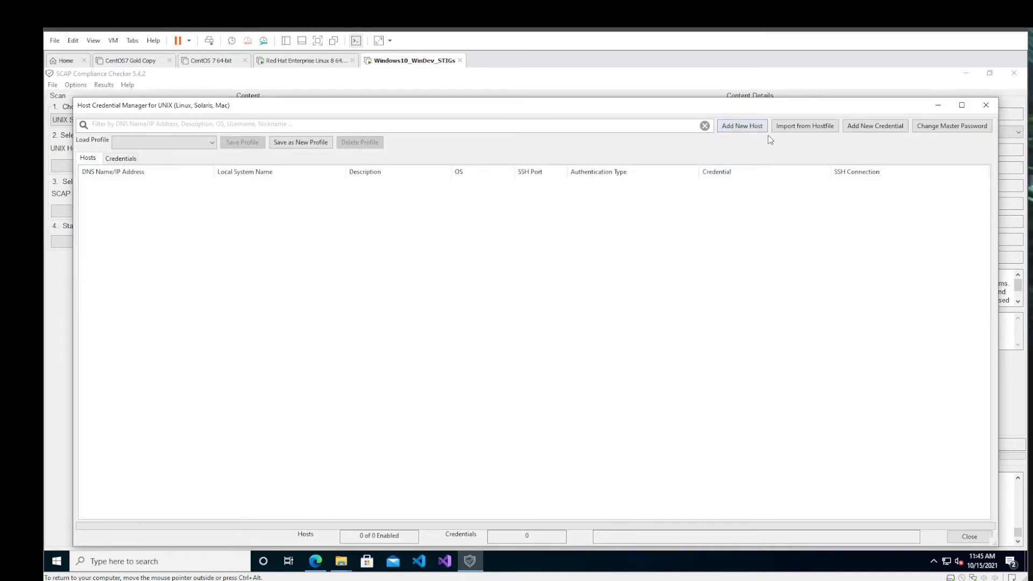
{"action": "left_click", "coordinate": [873, 128]}
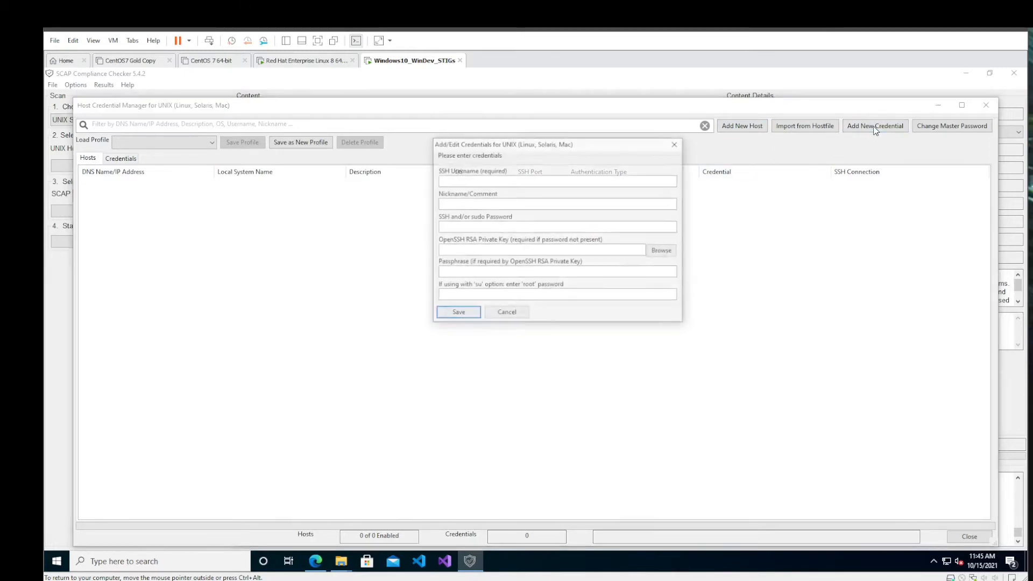
{"action": "left_click", "coordinate": [557, 180]}
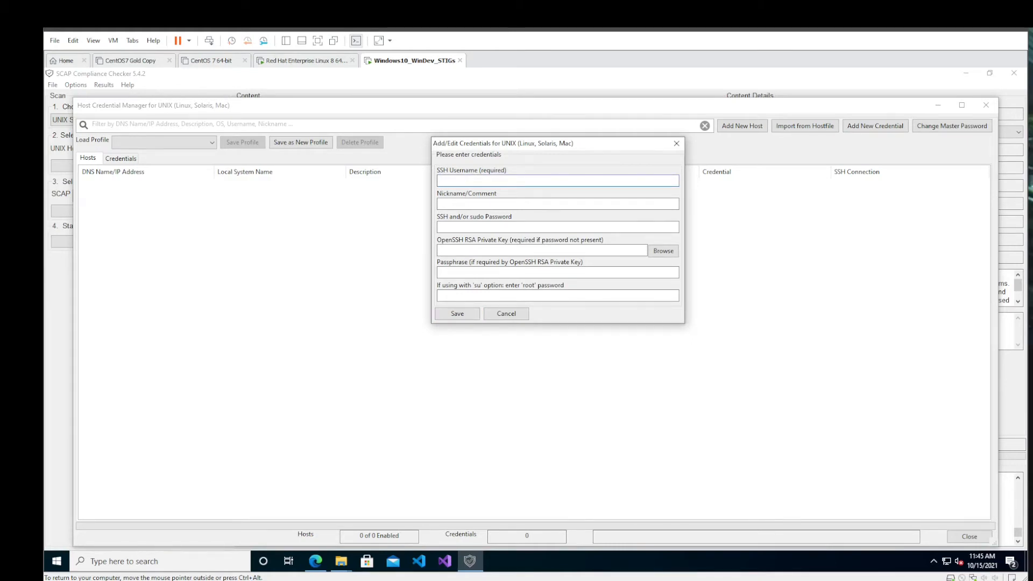
- Unlock the Red Hat Enterprise Linux virtual machine with the account password and check the logged-in account with whoami
{"action": "left_click", "coordinate": [325, 61]}
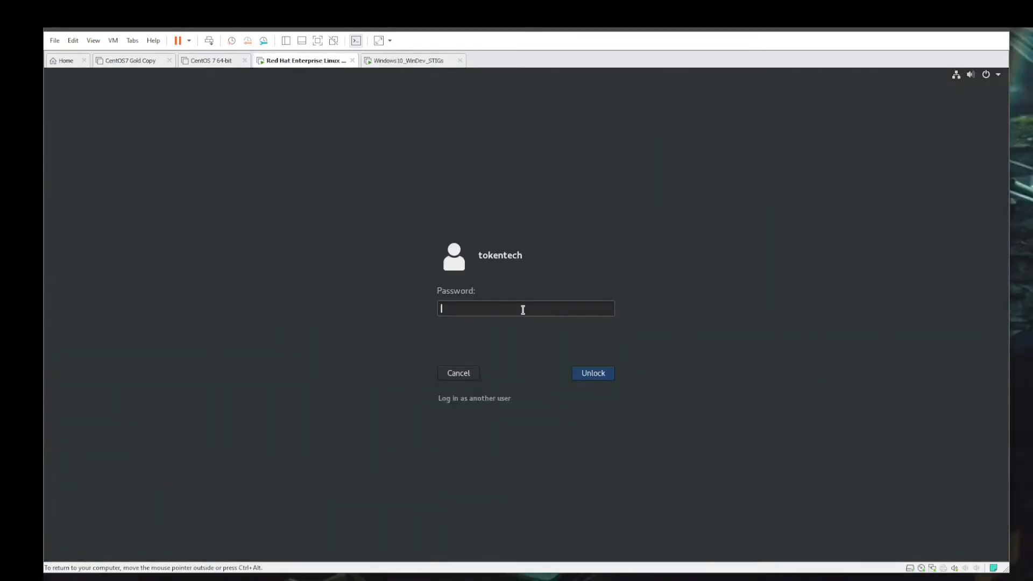
{"action": "type", "text": "••••••••••••••••"}
{"action": "key", "text": "Return"}
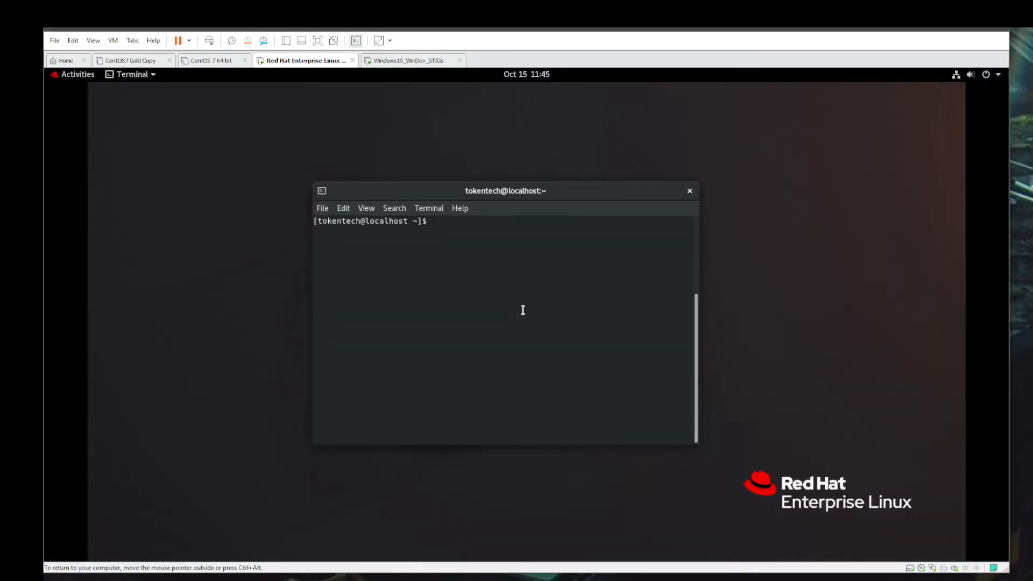
{"action": "type", "text": "whoami"}
{"action": "key", "text": "Return"}
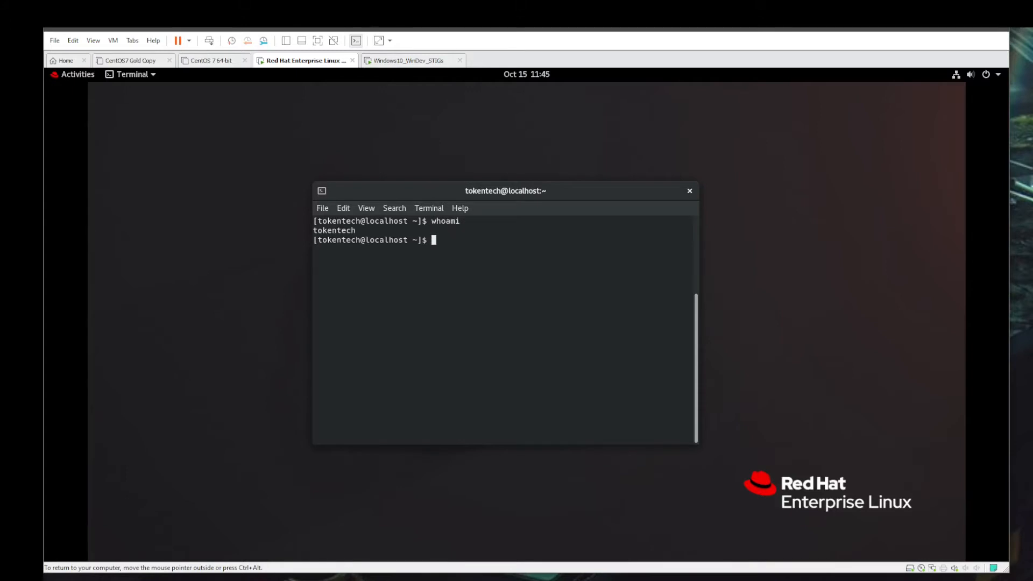
- Back in the Windows virtual machine, save the UNIX credential for tokentech, nicknamed sudo account, with its SSH/sudo password and the root password
{"action": "left_click", "coordinate": [410, 64]}
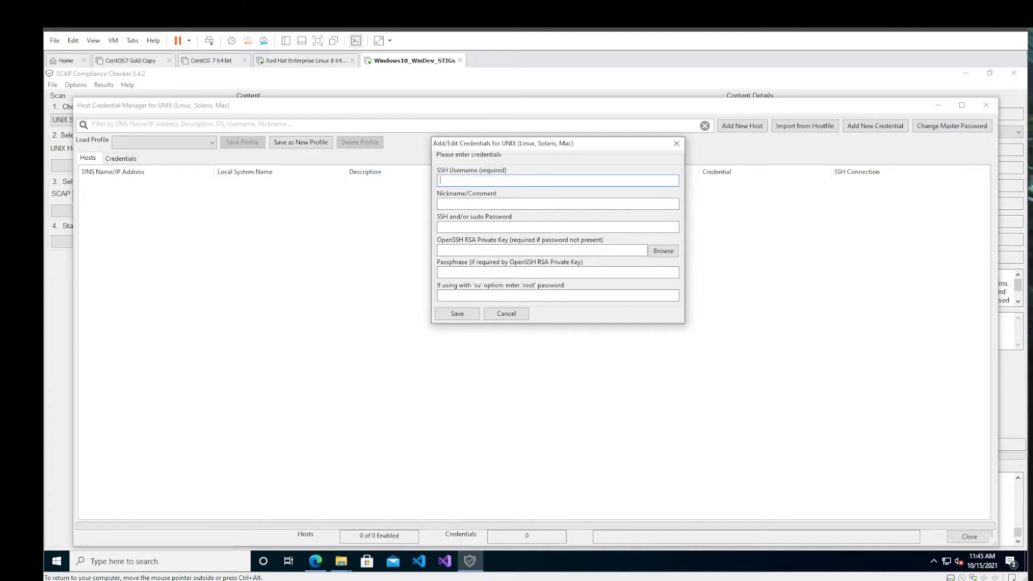
{"action": "type", "text": "token"}
{"action": "type", "text": "tech"}
{"action": "type", "text": "sudo account"}
{"action": "type", "text": "••••••••"}
{"action": "type", "text": "••••••••"}
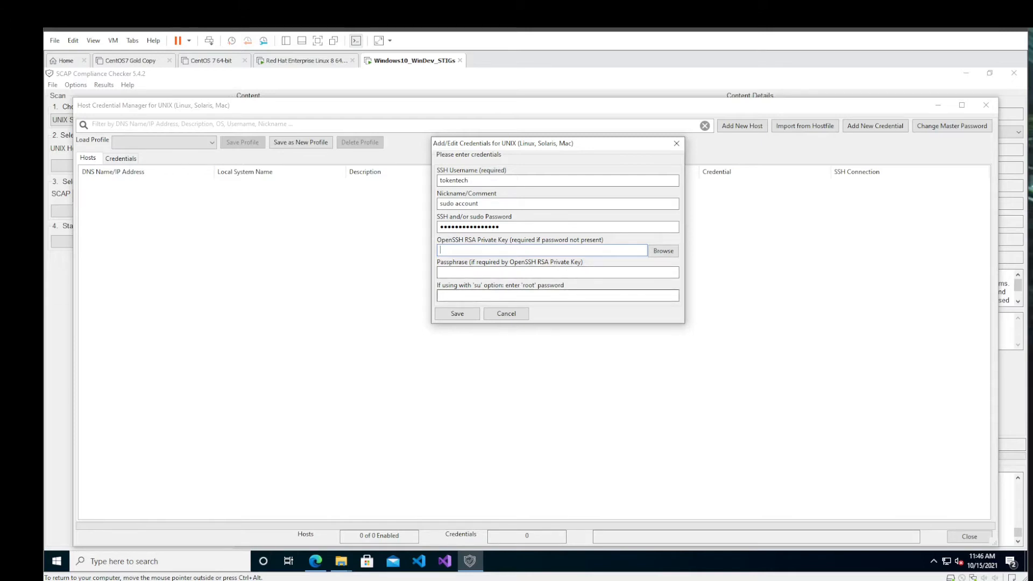
{"action": "left_click", "coordinate": [589, 295]}
{"action": "type", "text": "********"}
{"action": "type", "text": "********"}
{"action": "left_click_drag", "start_coordinate": [501, 295], "coordinate": [439, 295]}
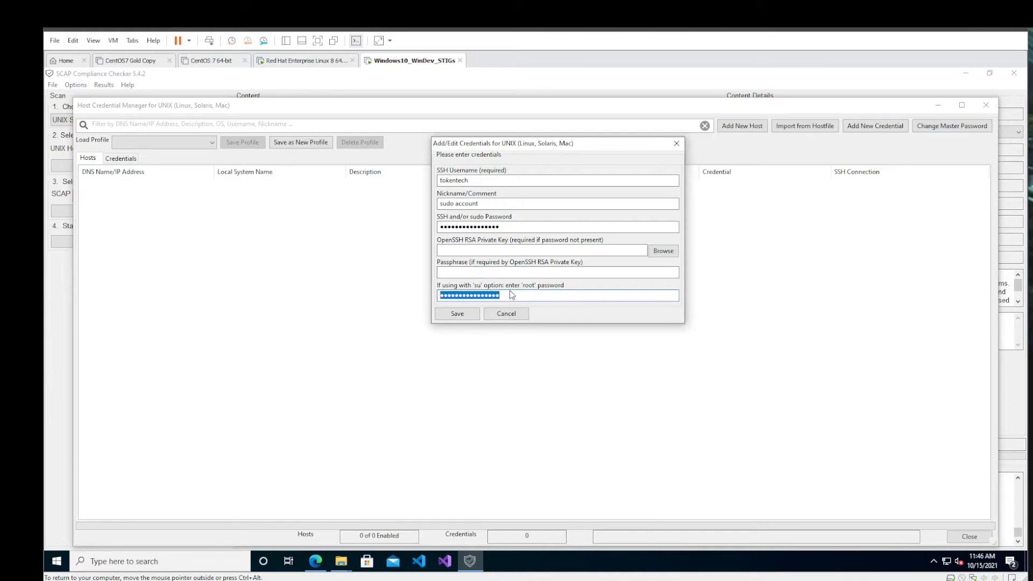
{"action": "left_click", "coordinate": [512, 294]}
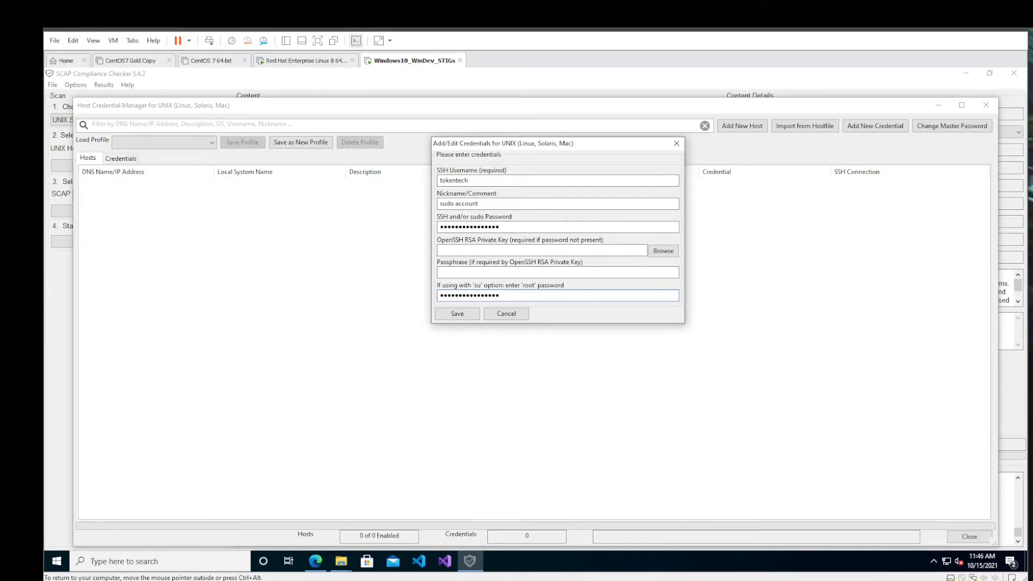
{"action": "left_click", "coordinate": [457, 314]}
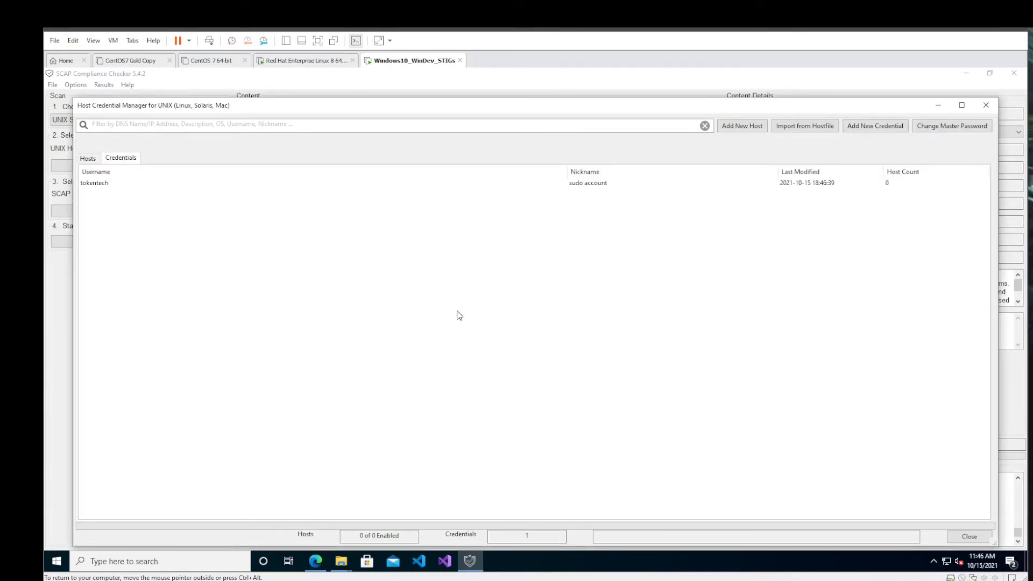
- Review the entries of the saved sudo account credential and leave it unedited
{"action": "left_click", "coordinate": [588, 185]}
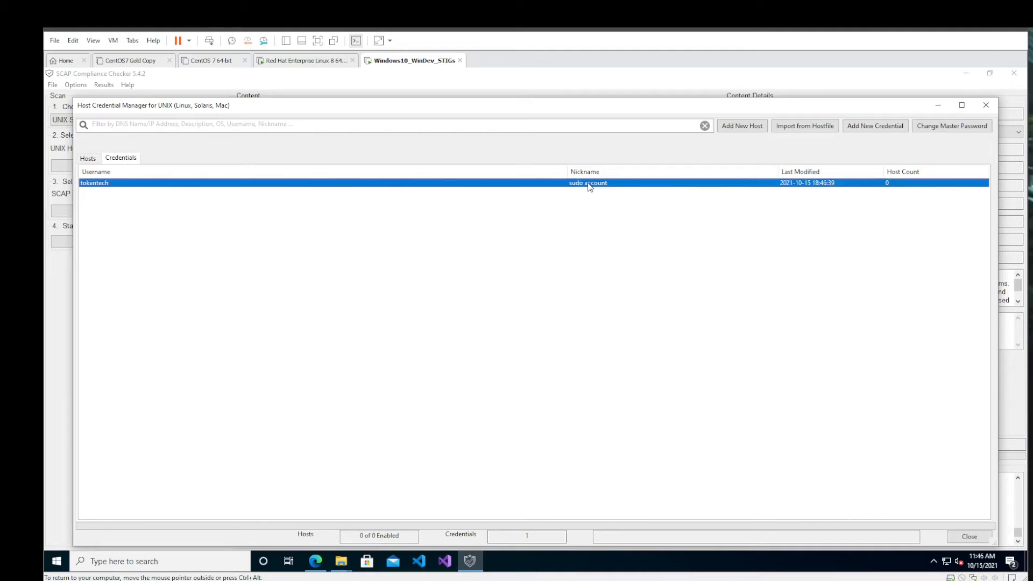
{"action": "right_click", "coordinate": [589, 186]}
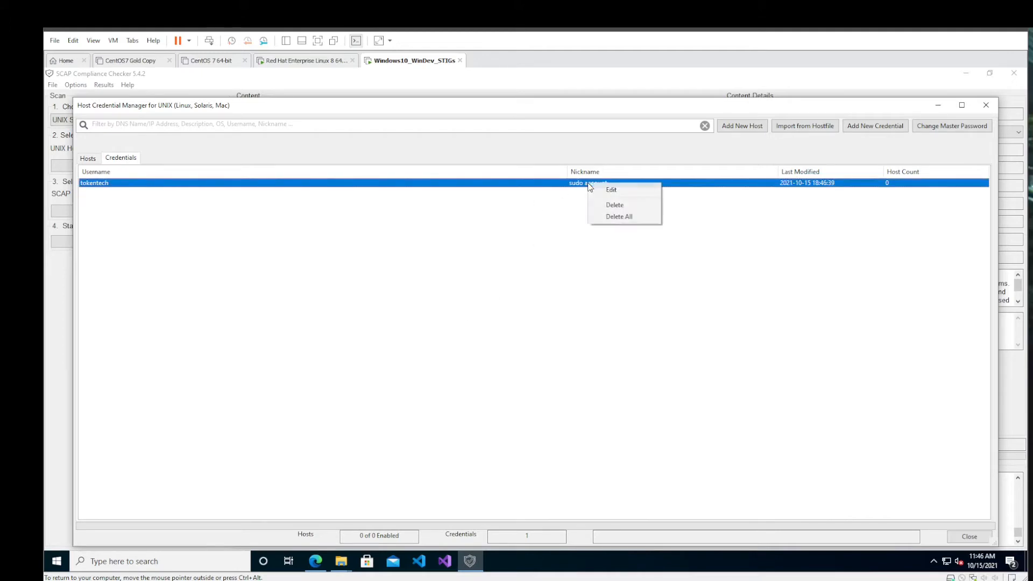
{"action": "left_click", "coordinate": [591, 188]}
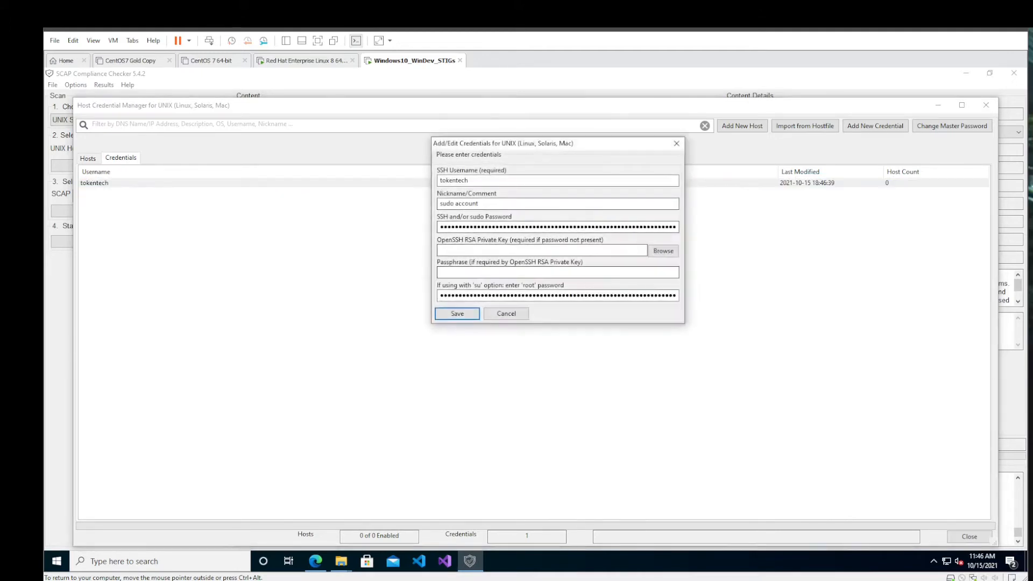
{"action": "left_click", "coordinate": [512, 313]}
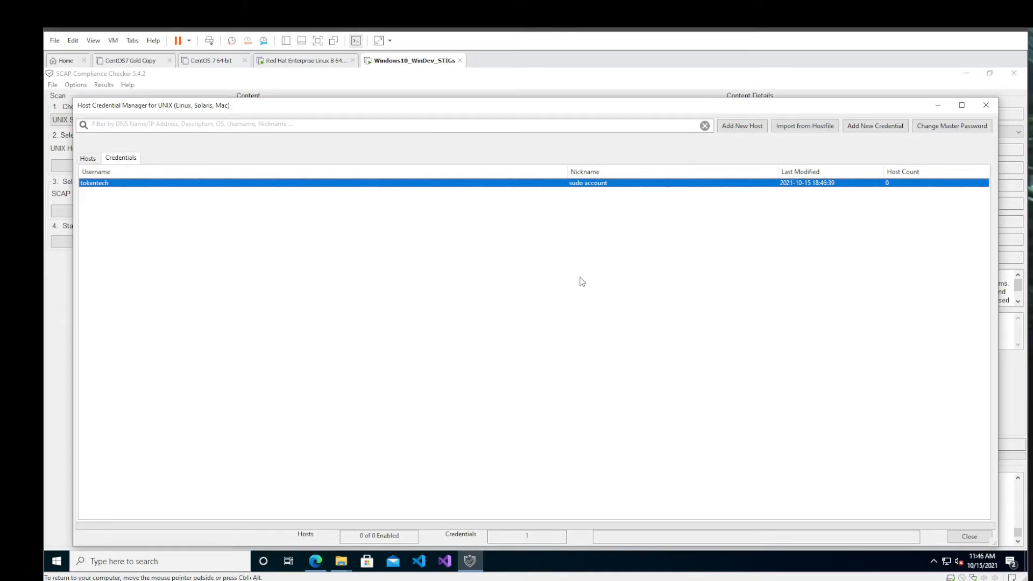
- Test the account's sudo rights by running sudo yum in the Red Hat Enterprise Linux terminal with the account password
{"action": "left_click", "coordinate": [312, 63]}
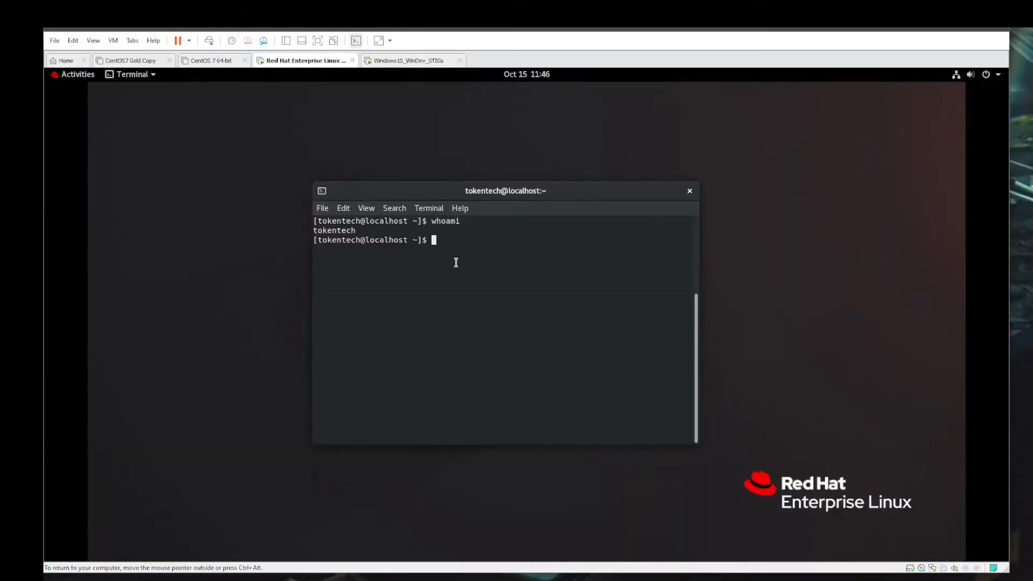
{"action": "type", "text": "sudo yum"}
{"action": "key", "text": "Return"}
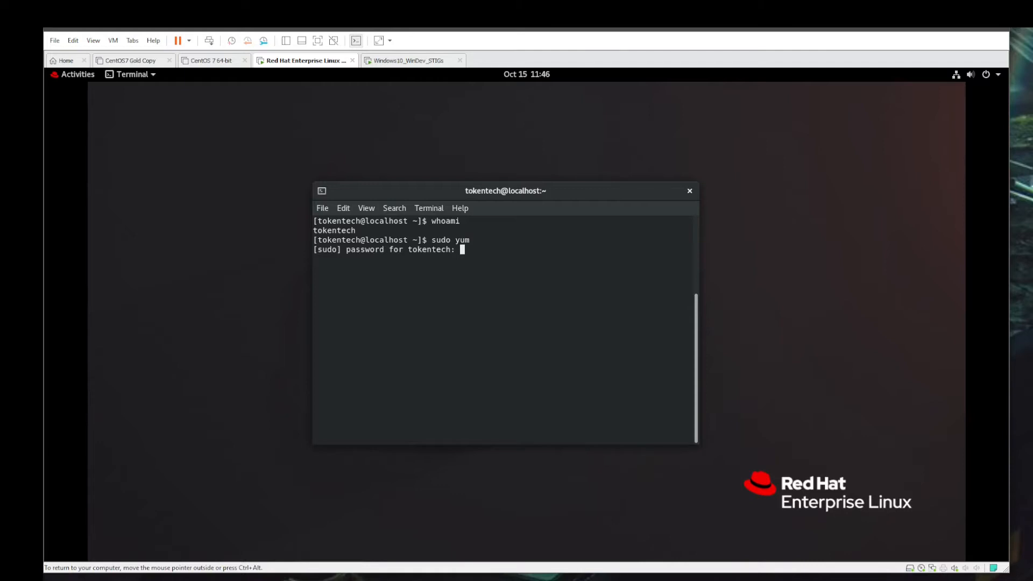
{"action": "key", "text": "Return"}
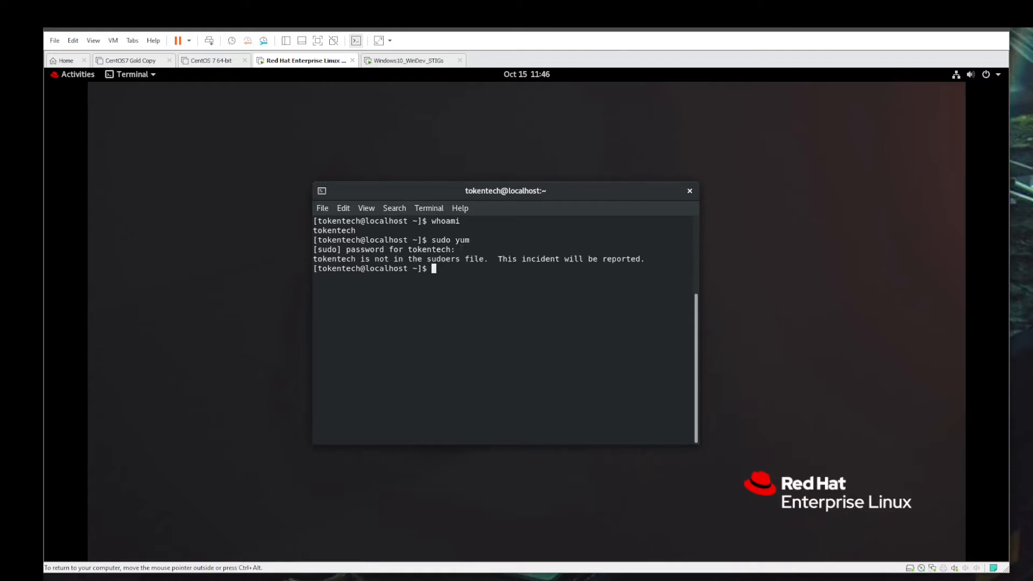
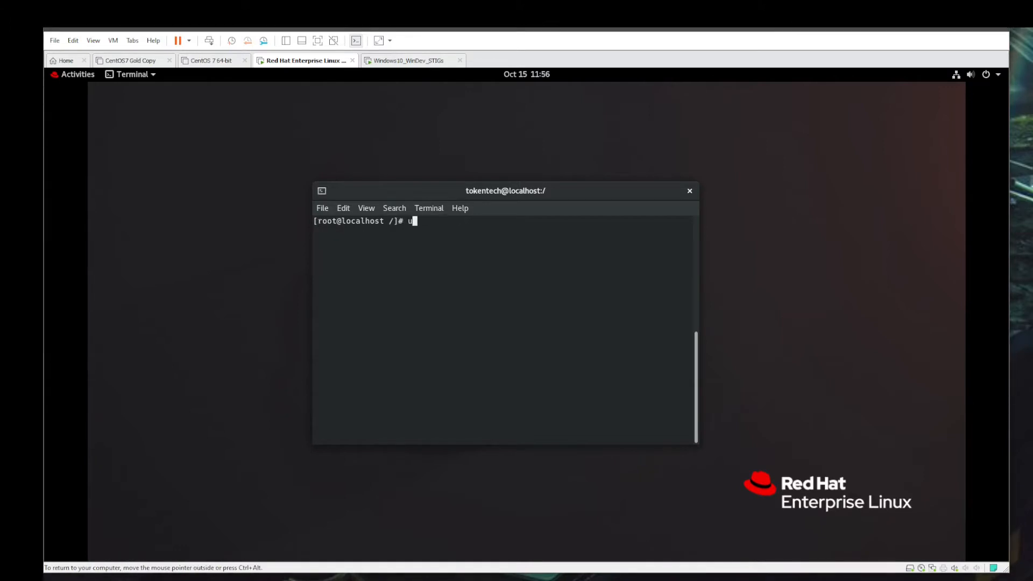
- Add the tokentech account to the wheel group with usermod --append -G wheel tokentech
{"action": "type", "text": " --append -G wheel token"}
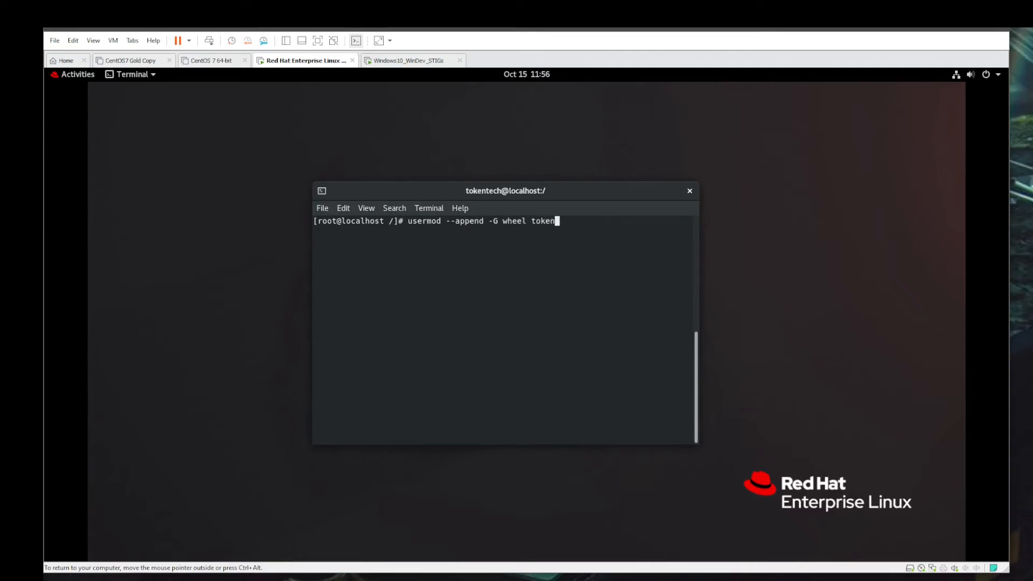
{"action": "type", "text": "tech"}
{"action": "key", "text": "Return"}
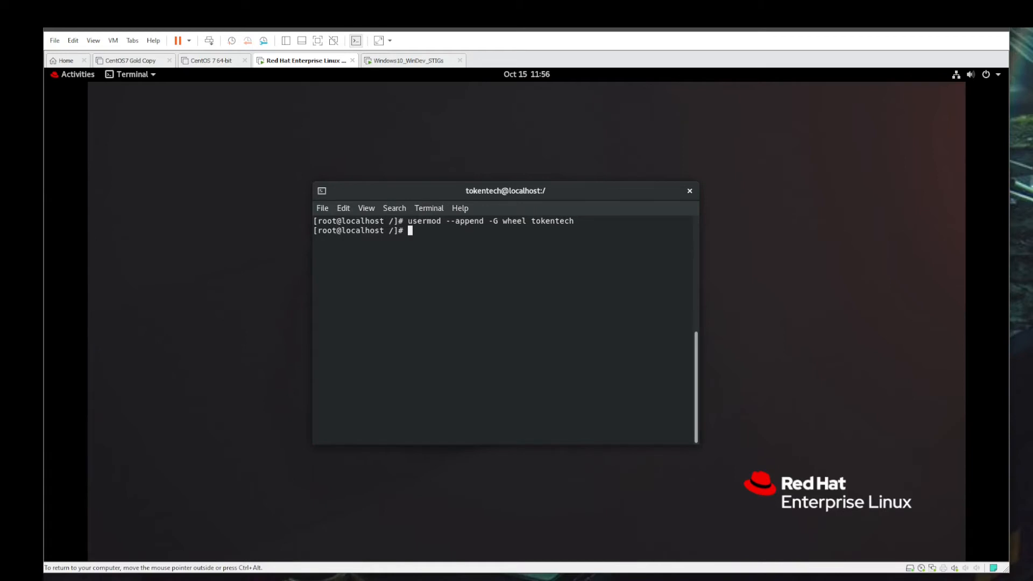
- Switch from root to the tokentech account with su and check the active account with whoami
{"action": "type", "text": "su tokentech"}
{"action": "key", "text": "Return"}
{"action": "type", "text": "whoami"}
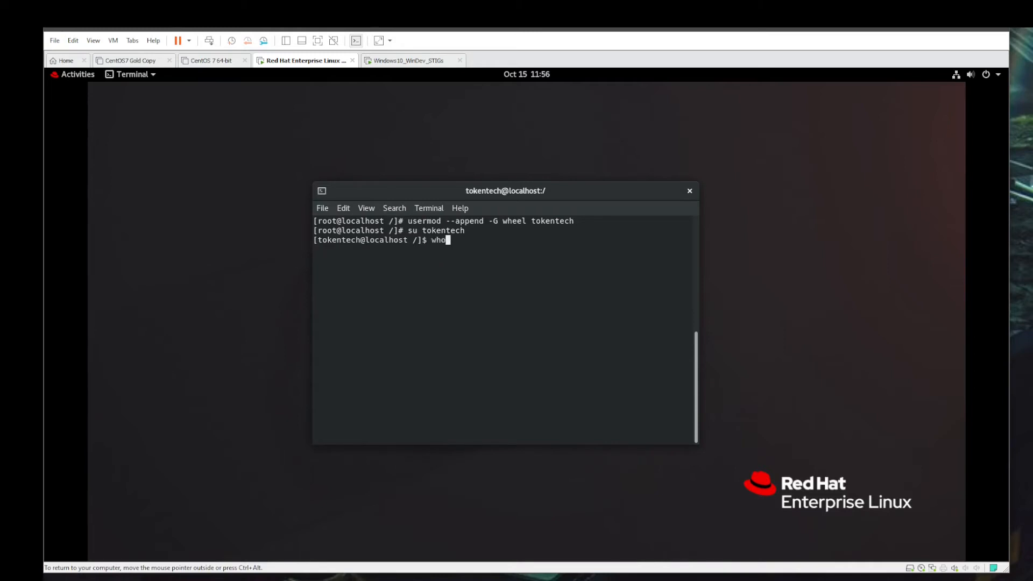
{"action": "key", "text": "Return"}
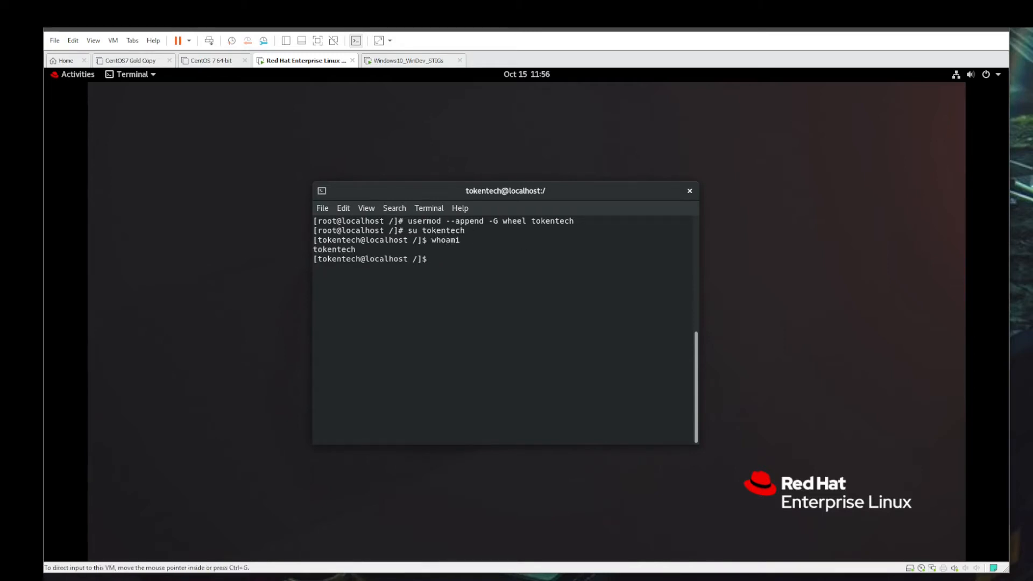
- Open a new UNIX host entry in the Windows virtual machine, and look up the Red Hat machine's IP address with ifconfig in its terminal
{"action": "left_click", "coordinate": [409, 60]}
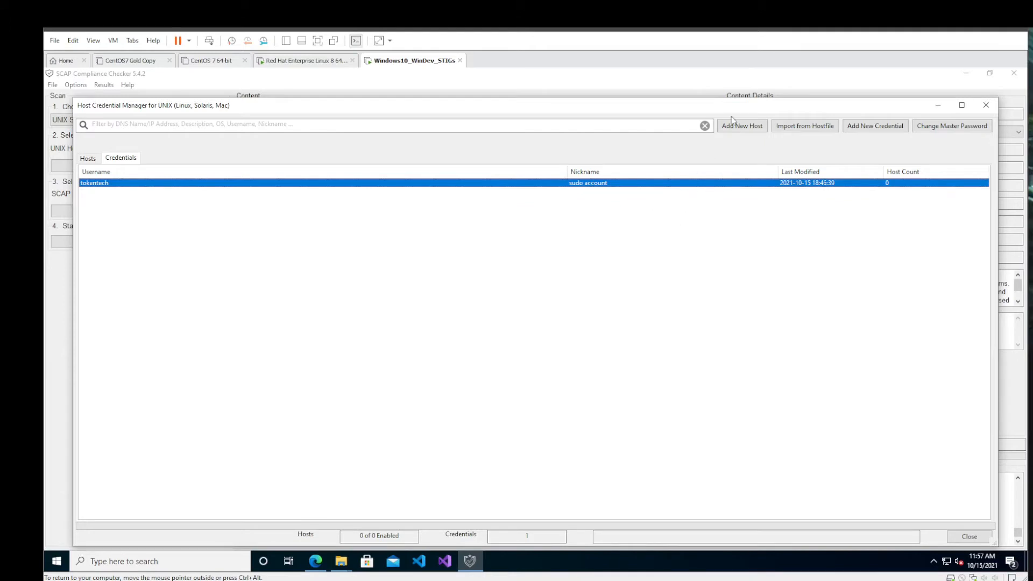
{"action": "left_click", "coordinate": [743, 125]}
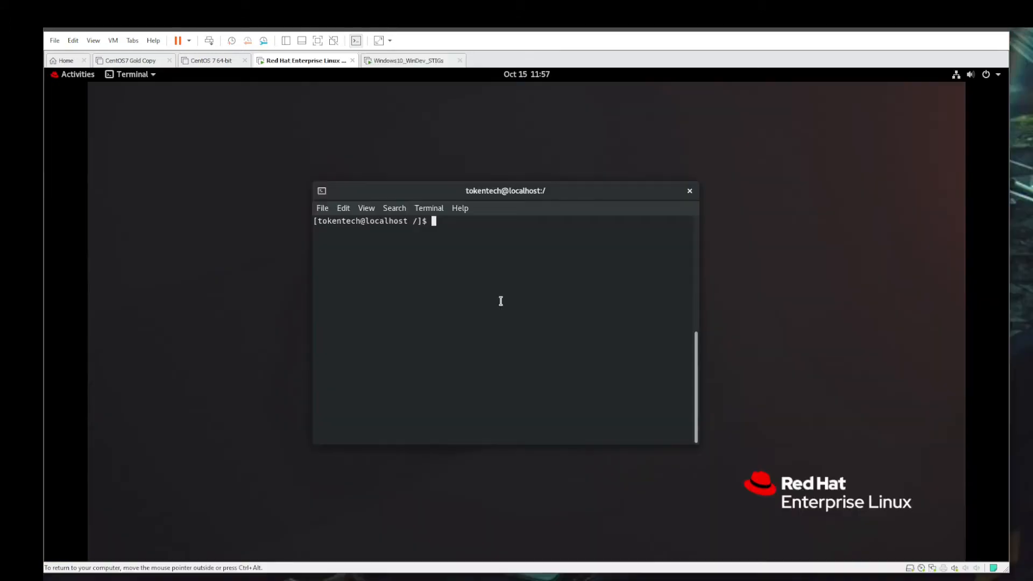
{"action": "type", "text": "ifconfig"}
{"action": "key", "text": "Return"}
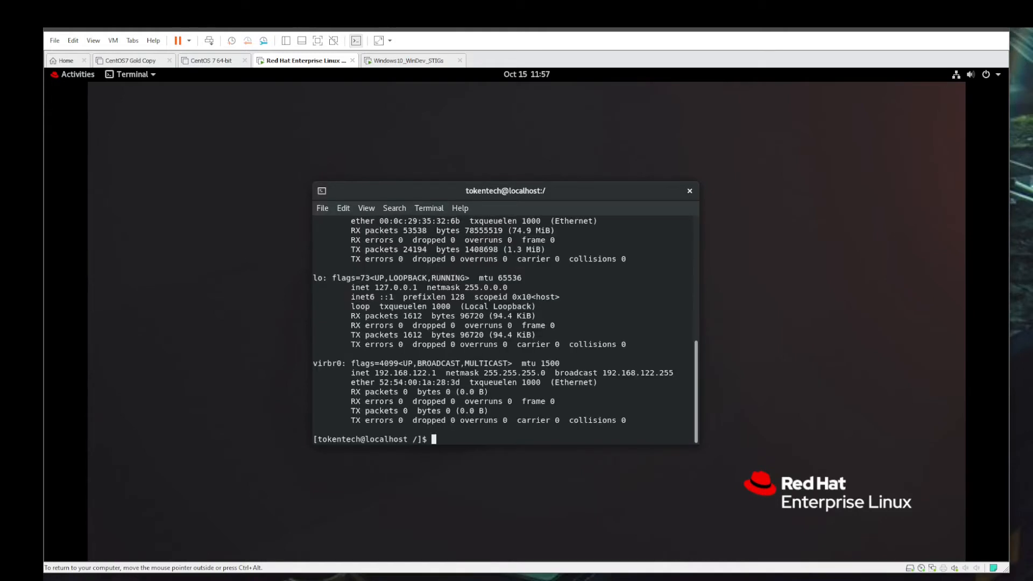
{"action": "scroll", "coordinate": [508, 280], "scroll_direction": "up", "scroll_amount": 1}
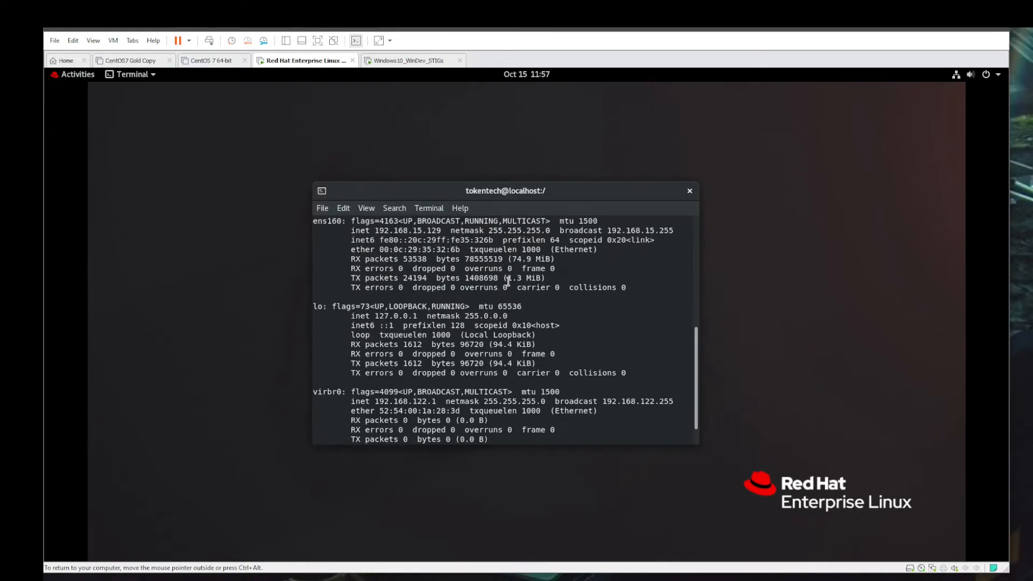
{"action": "scroll", "coordinate": [508, 280], "scroll_direction": "up", "scroll_amount": 1}
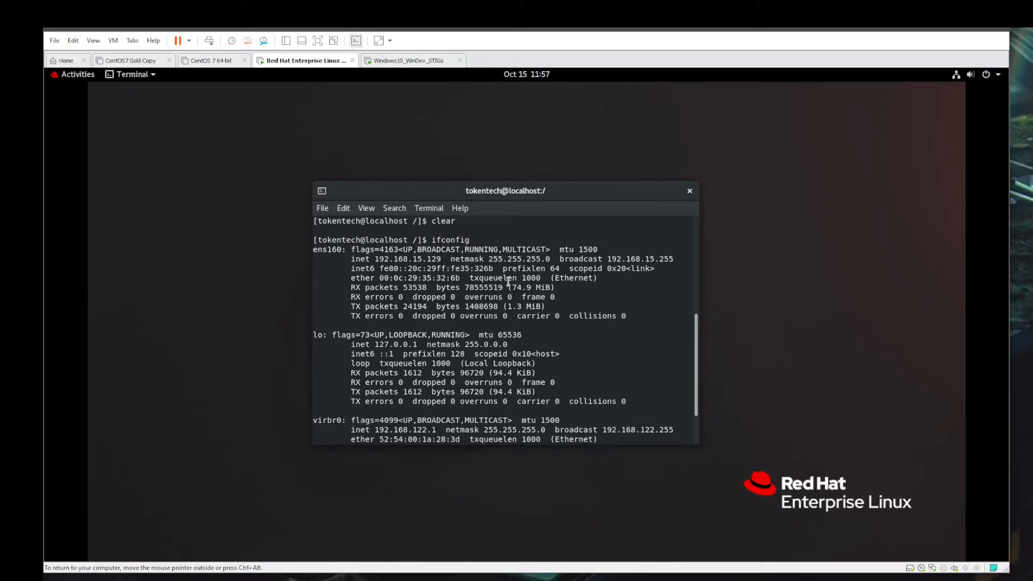
{"action": "scroll", "coordinate": [507, 280], "scroll_direction": "down", "scroll_amount": 1}
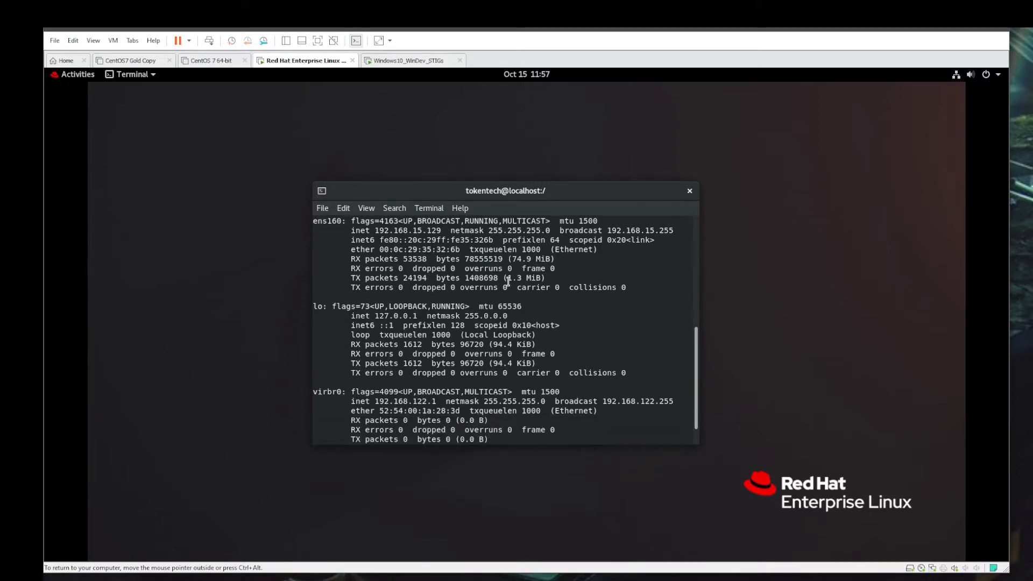
- Back in the Windows virtual machine, enter 192.168.15.129 as the new host's IP address and RHEL8 as its description
{"action": "left_click", "coordinate": [428, 61]}
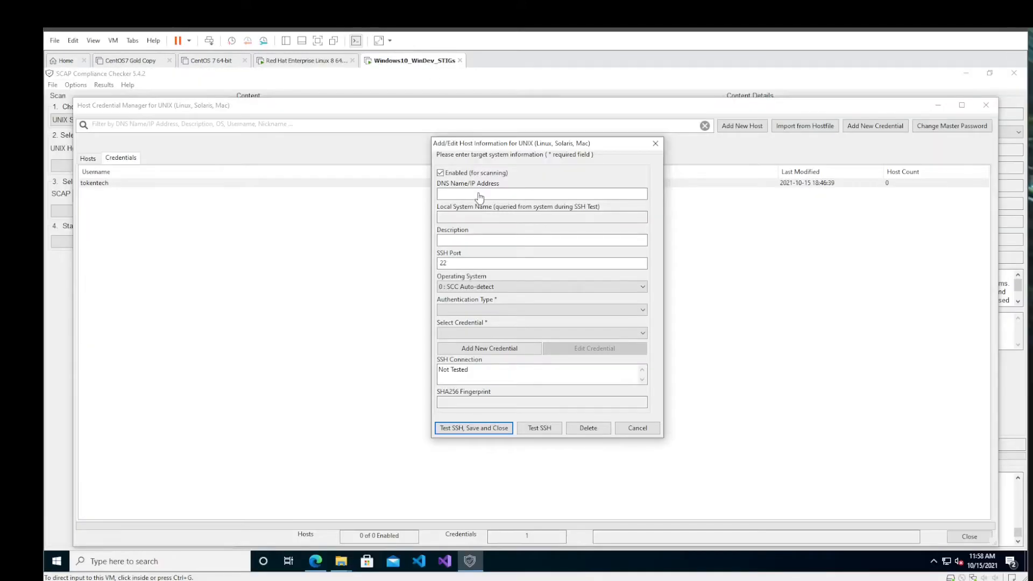
{"action": "type", "text": "19"}
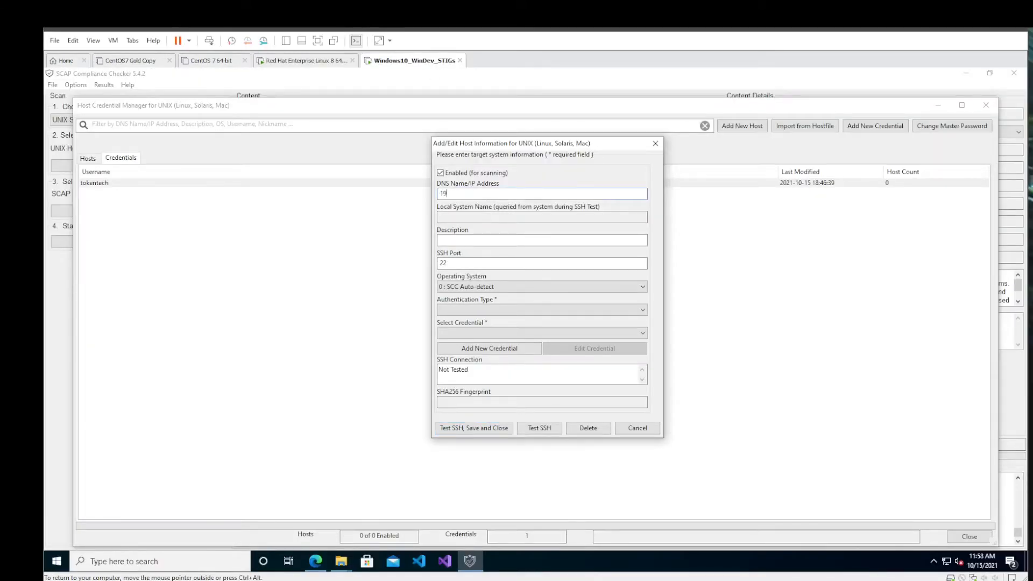
{"action": "type", "text": "2.168.15.129"}
{"action": "key", "text": "Tab"}
{"action": "type", "text": "RHEL"}
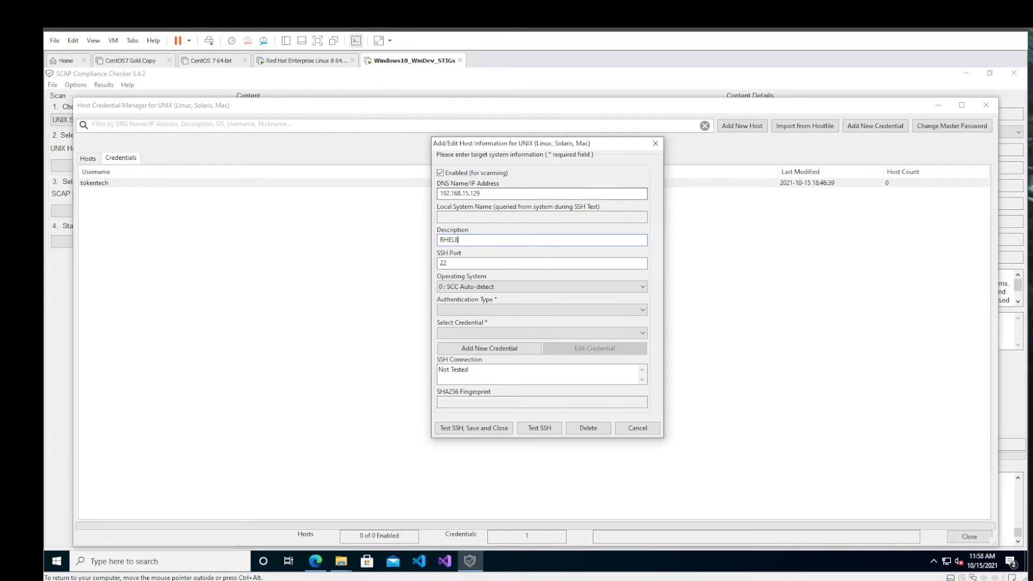
{"action": "key", "text": "Tab"}
{"action": "key", "text": "Tab"}
{"action": "key", "text": "Tab"}
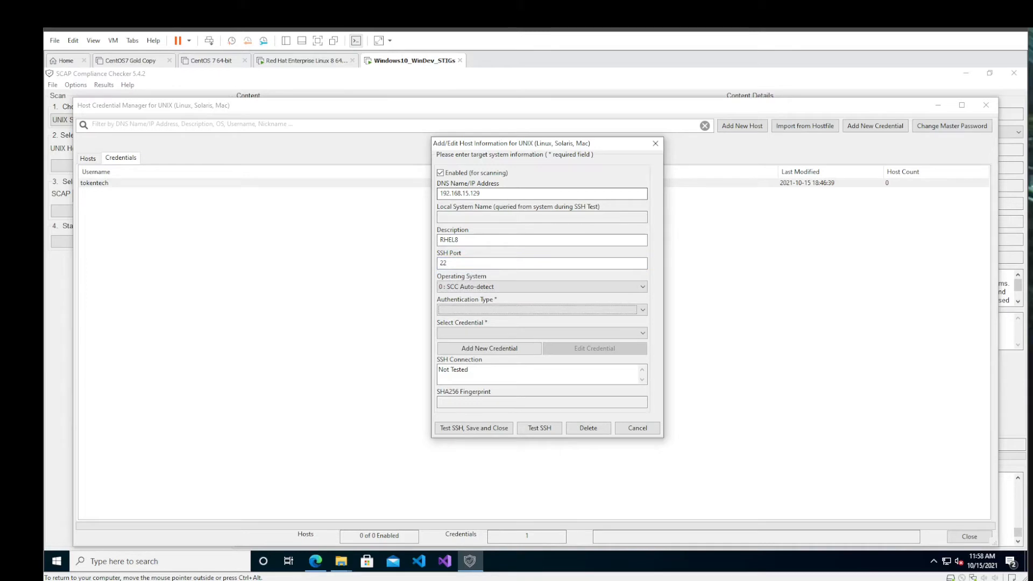
- Set the host's authentication type to SSH as non-root, then Sudo: With Password, and assign the tokentech (sudo account) credential
{"action": "left_click", "coordinate": [643, 311]}
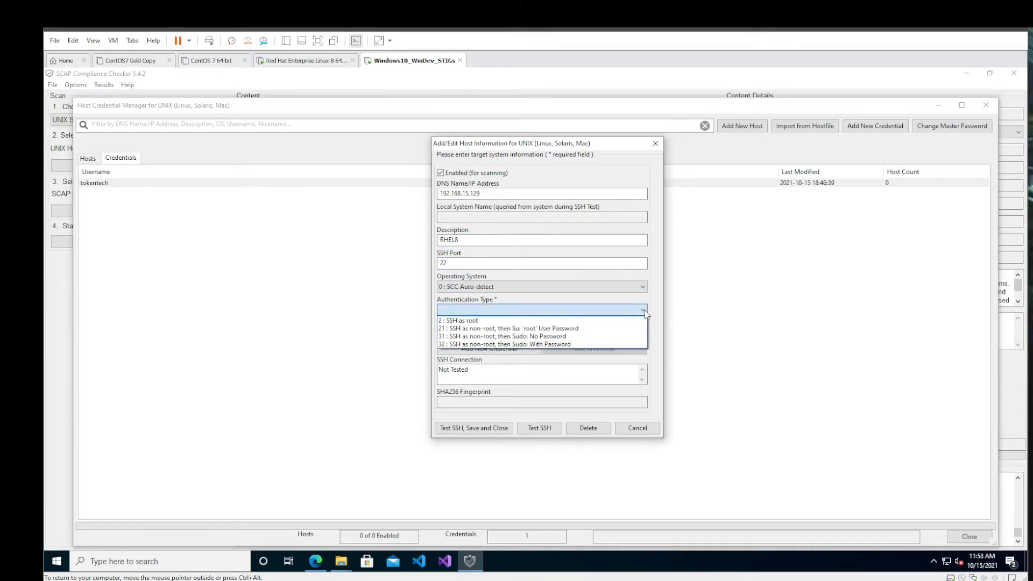
{"action": "left_click", "coordinate": [580, 344]}
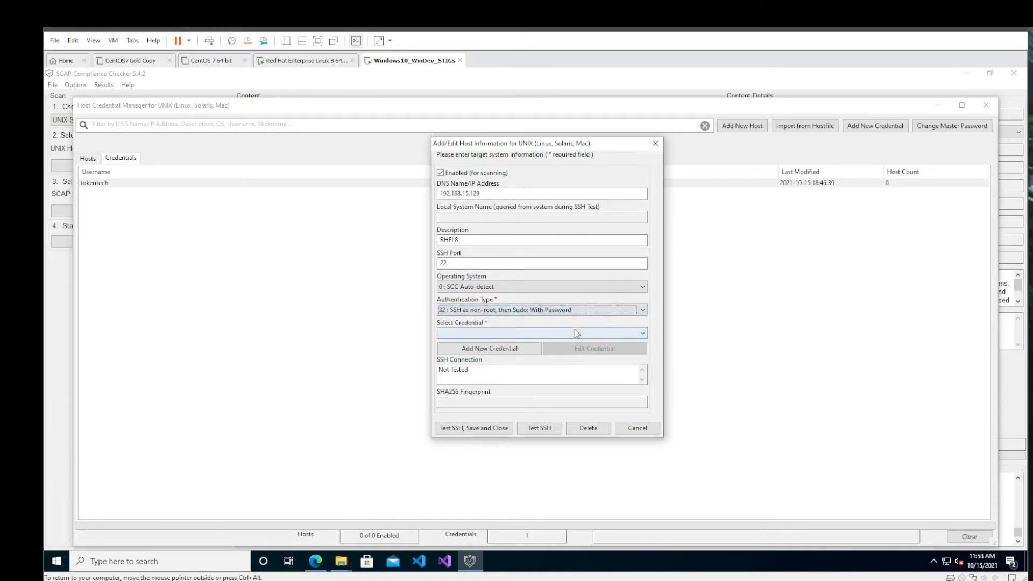
{"action": "left_click", "coordinate": [574, 331]}
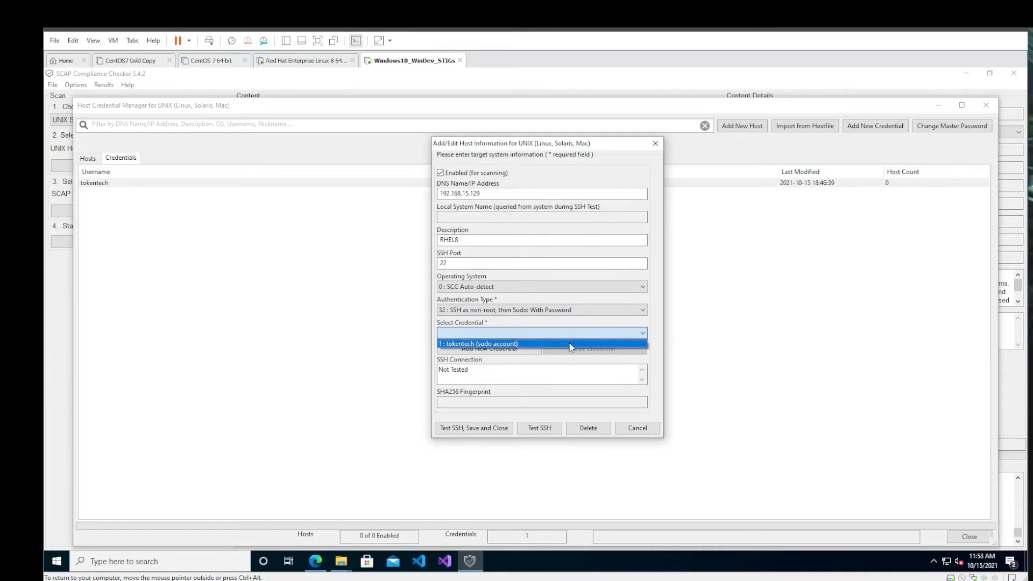
{"action": "left_click", "coordinate": [571, 344]}
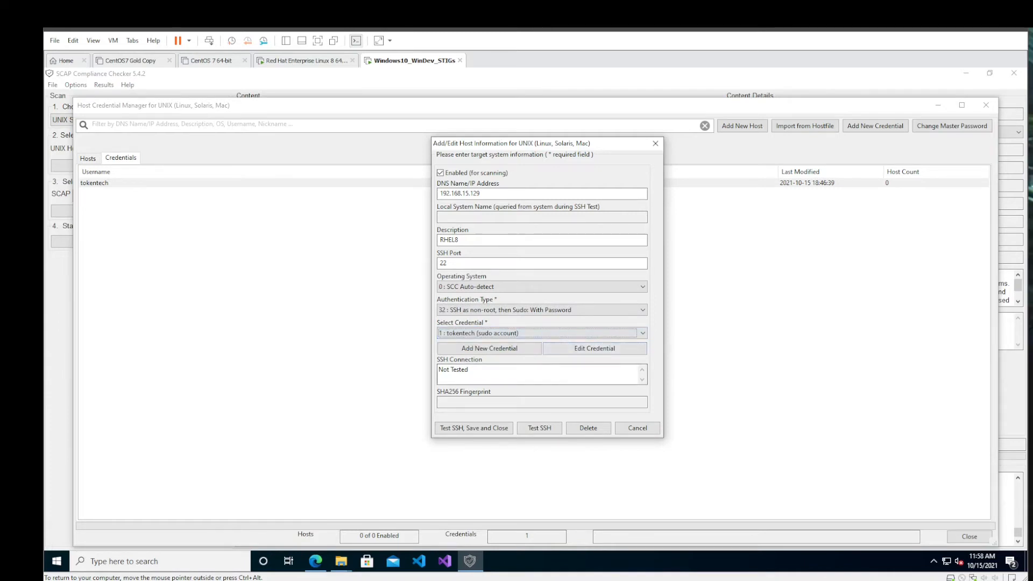
- Test the host's SSH connection, trusting its host key for future use, and save the host entry, closing the Host Credential Manager
{"action": "left_click", "coordinate": [532, 427]}
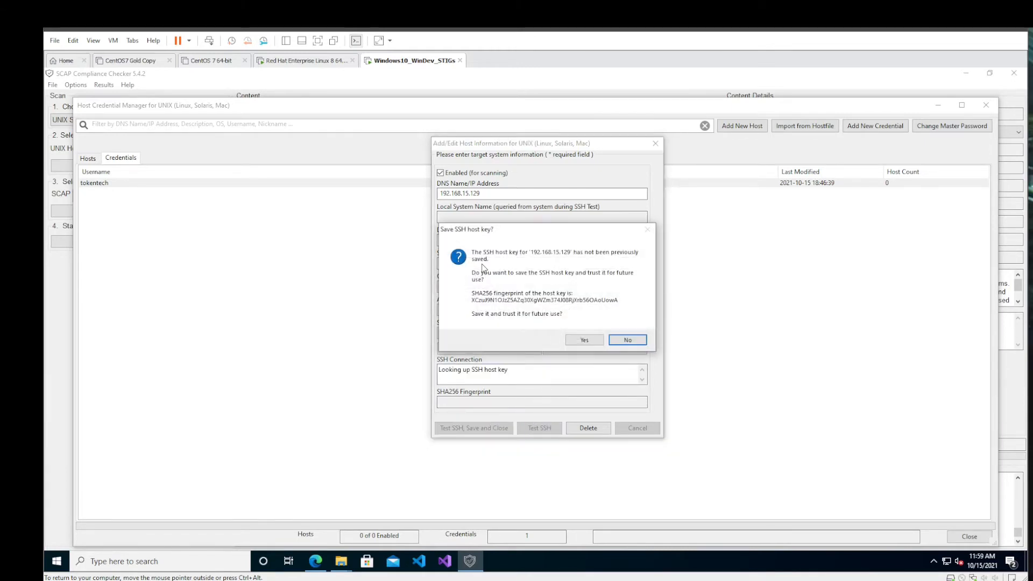
{"action": "left_click", "coordinate": [585, 343]}
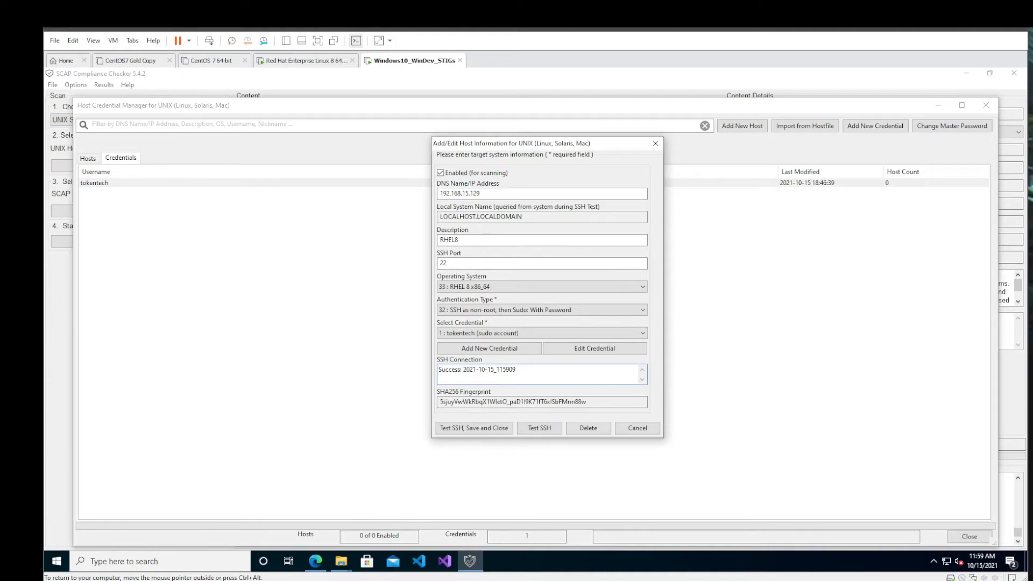
{"action": "left_click", "coordinate": [469, 429]}
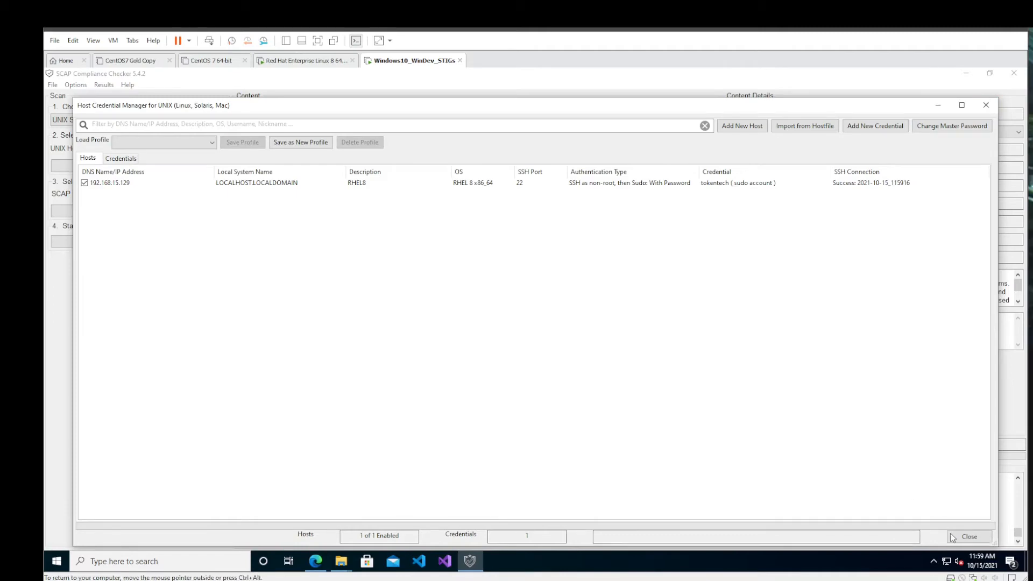
{"action": "left_click", "coordinate": [968, 536]}
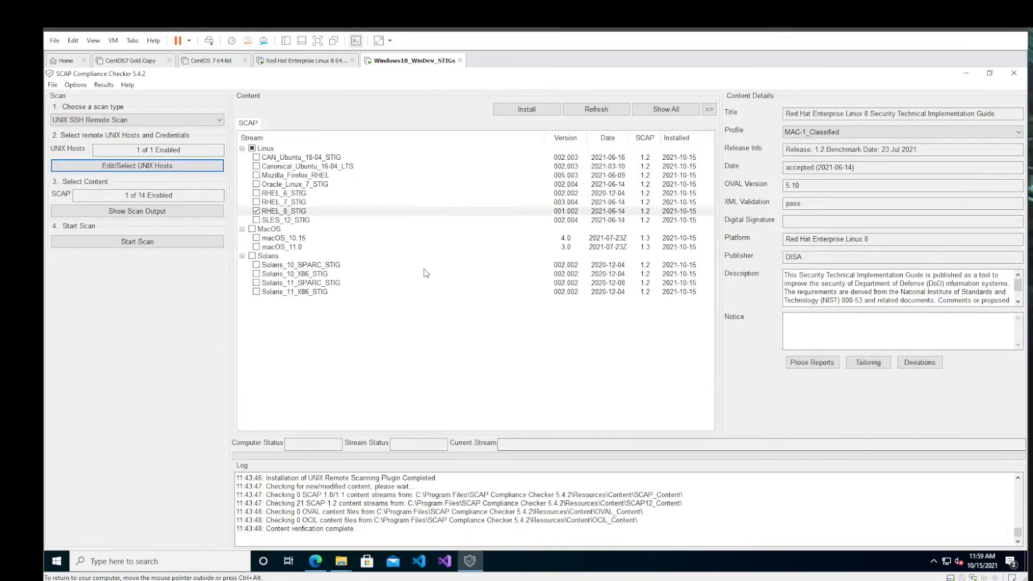
- Recheck the RHEL8 host in the host list, and start the UNIX SSH remote scan with the RHEL_8_STIG content
{"action": "left_click", "coordinate": [151, 166]}
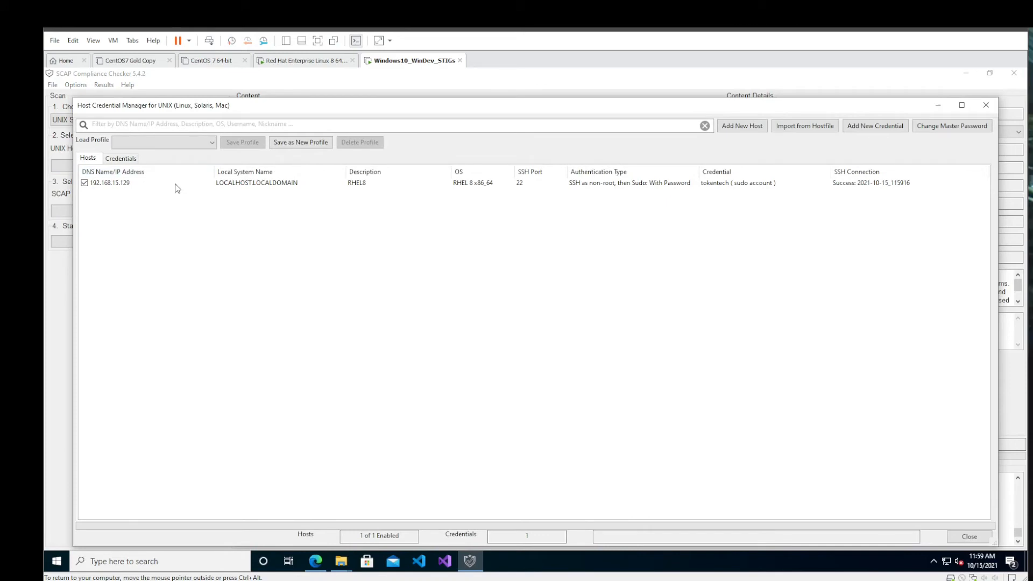
{"action": "left_click", "coordinate": [177, 183]}
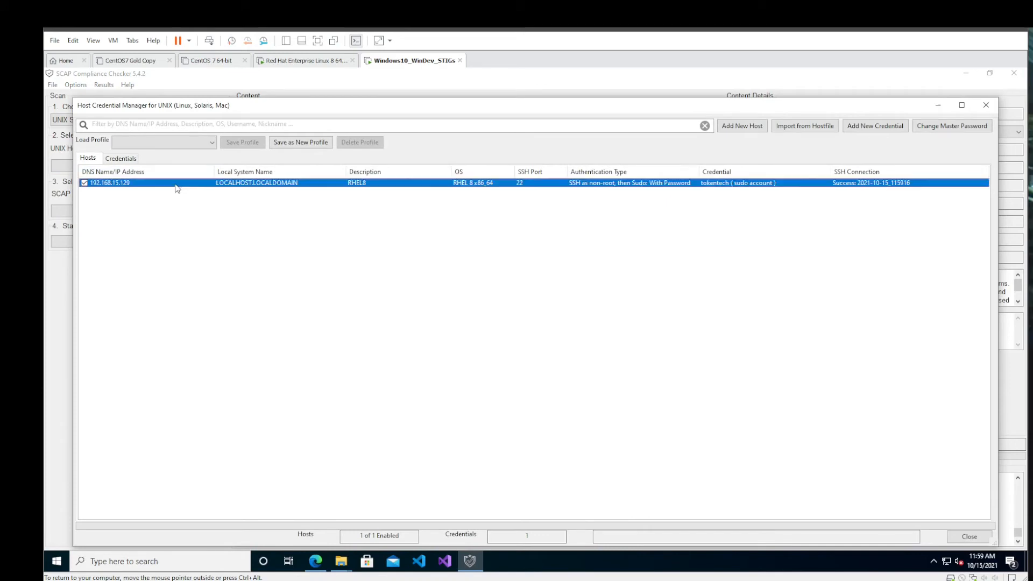
{"action": "left_click", "coordinate": [961, 540]}
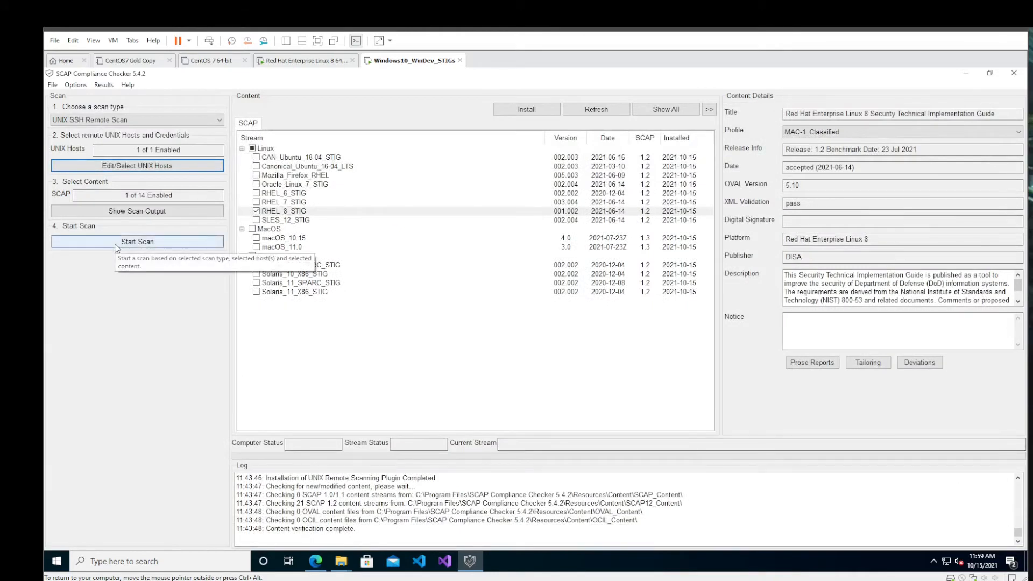
{"action": "left_click", "coordinate": [117, 242]}
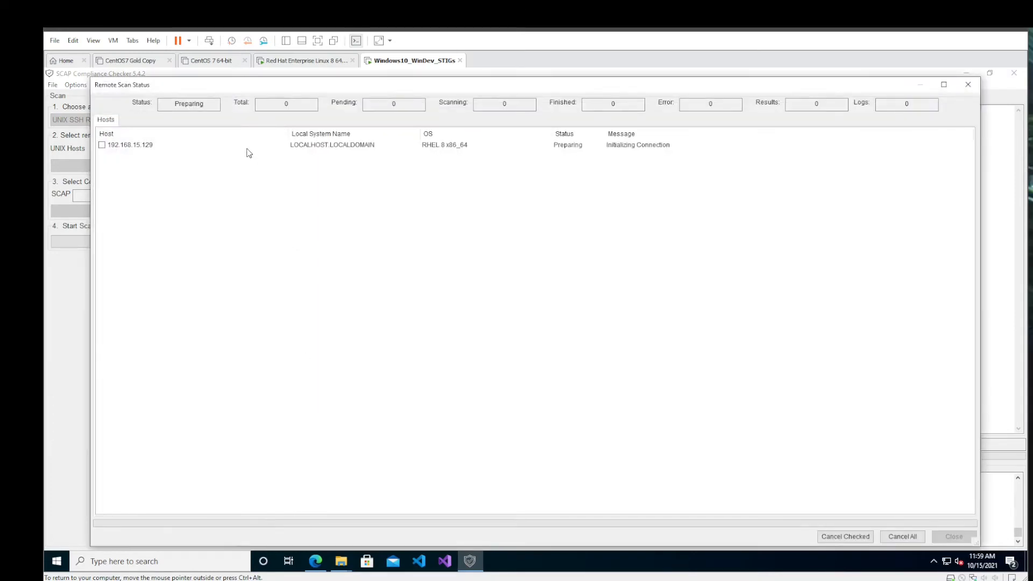
{"action": "left_click", "coordinate": [122, 146]}
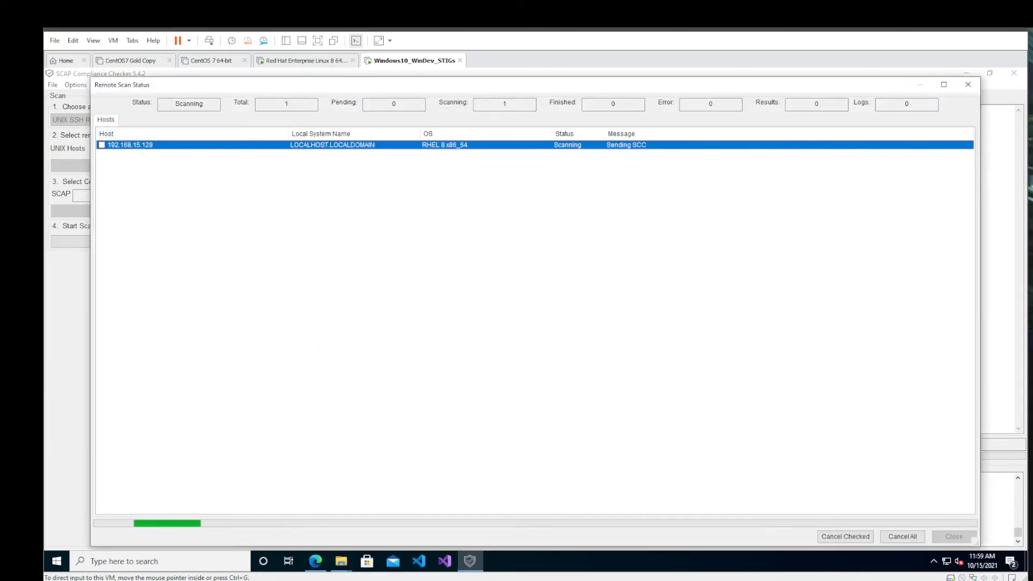
{"action": "left_click", "coordinate": [101, 146]}
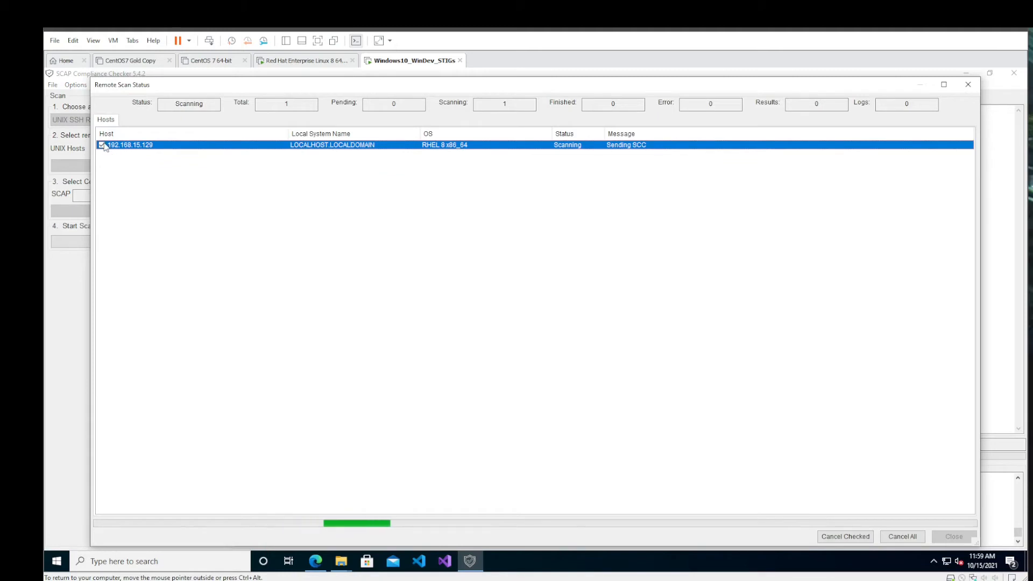
{"action": "left_click", "coordinate": [101, 145]}
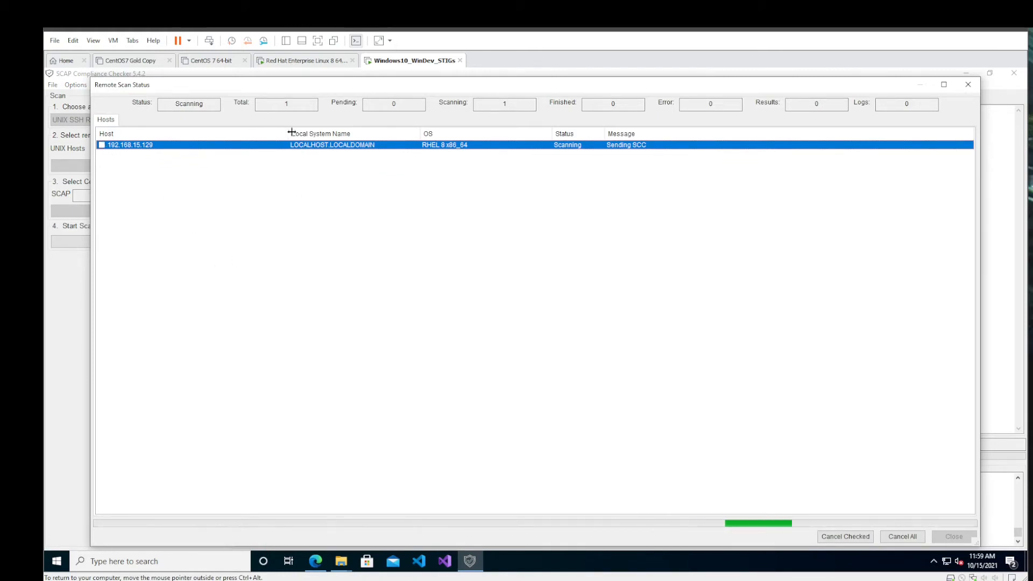
- In the Red Hat Enterprise Linux virtual machine, clear the terminal and run top to watch the processes during the scan
{"action": "left_click", "coordinate": [306, 61]}
{"action": "left_click", "coordinate": [502, 346]}
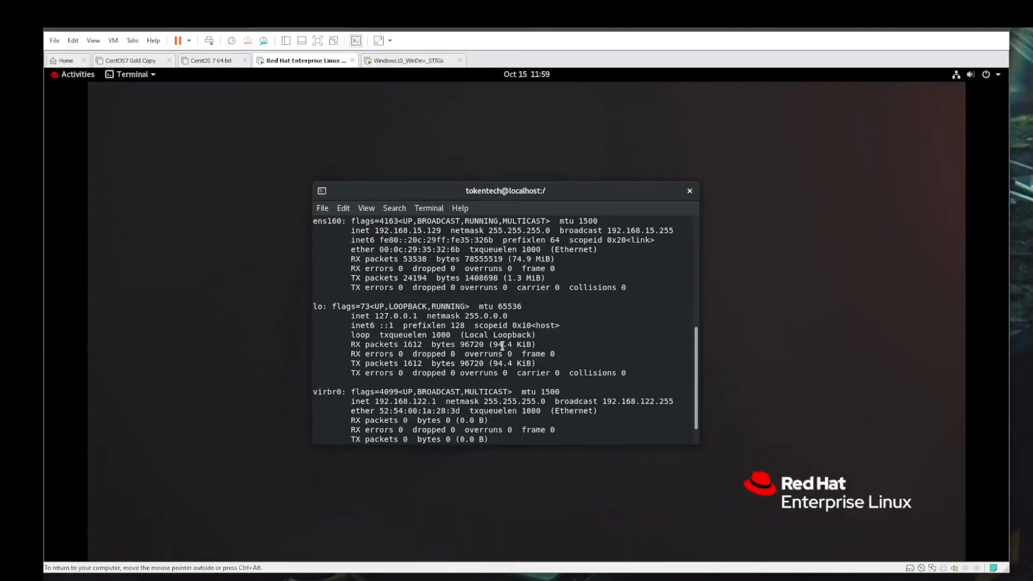
{"action": "type", "text": "clear"}
{"action": "key", "text": "Return"}
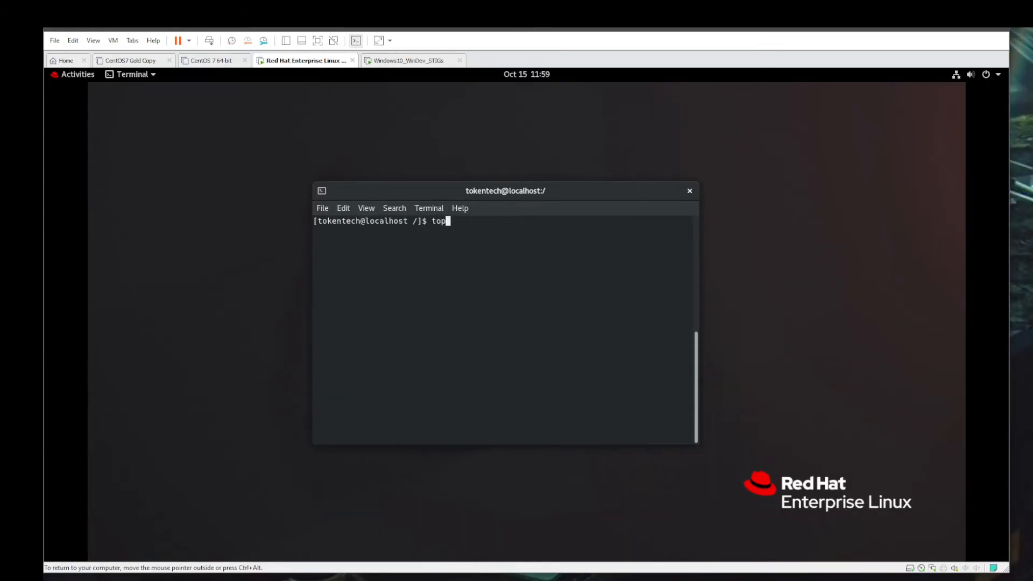
{"action": "type", "text": "top"}
{"action": "key", "text": "Return"}
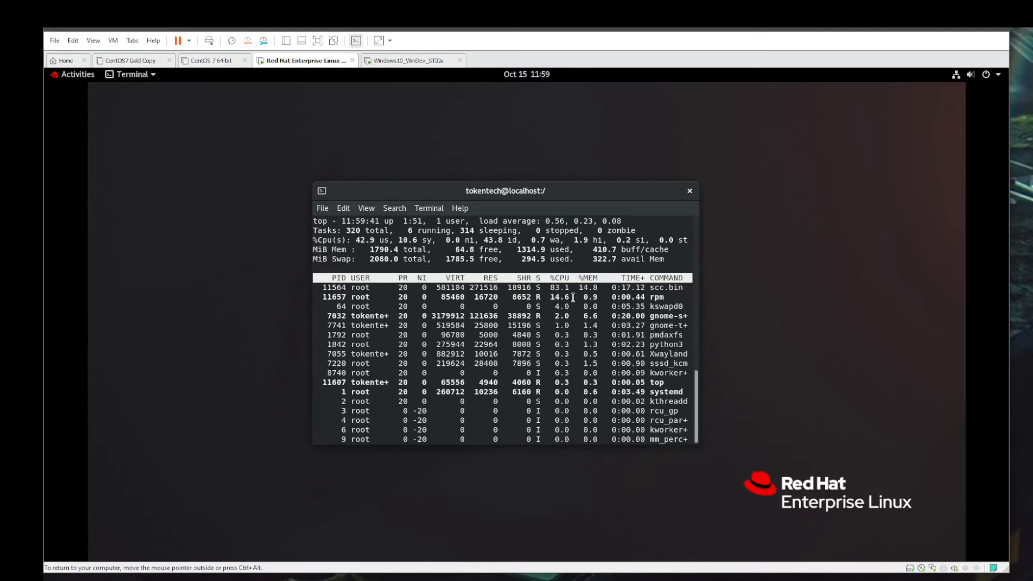
- Monitor the scan until it completes, comparing the Remote Scan Status in the Windows virtual machine with the top output in the Red Hat one
{"action": "left_click", "coordinate": [379, 61]}
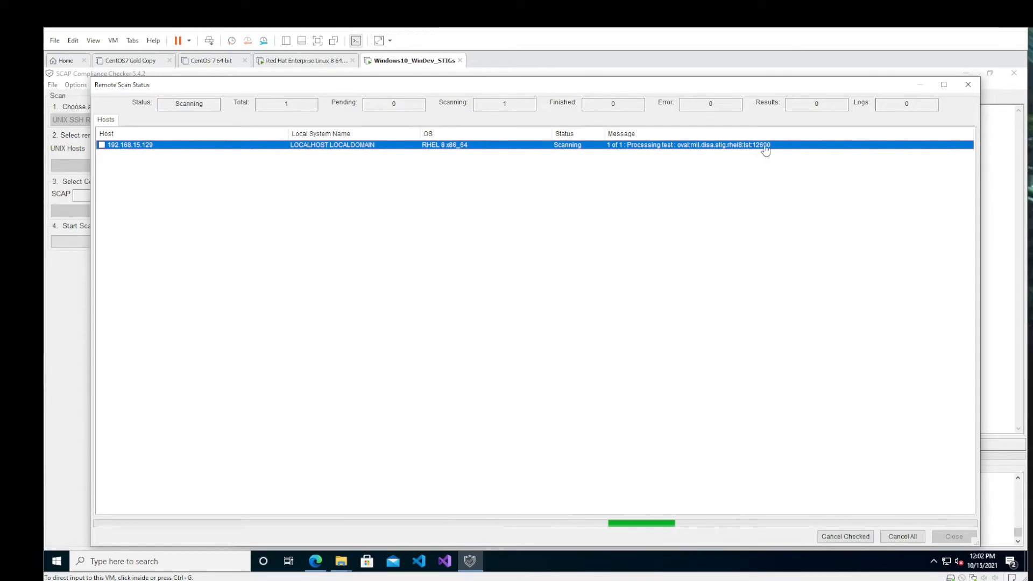
{"action": "left_click", "coordinate": [285, 61]}
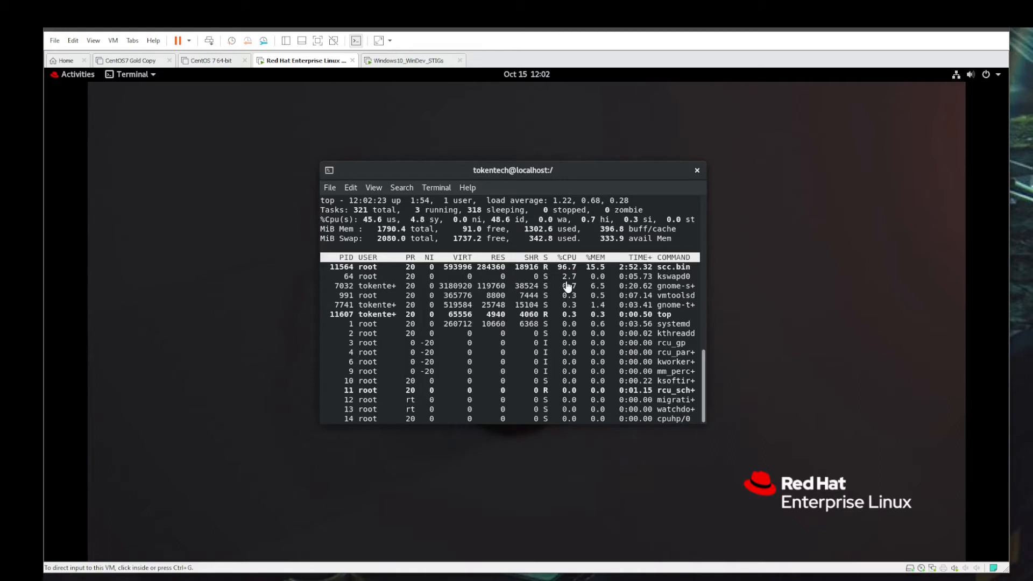
{"action": "left_click", "coordinate": [391, 64]}
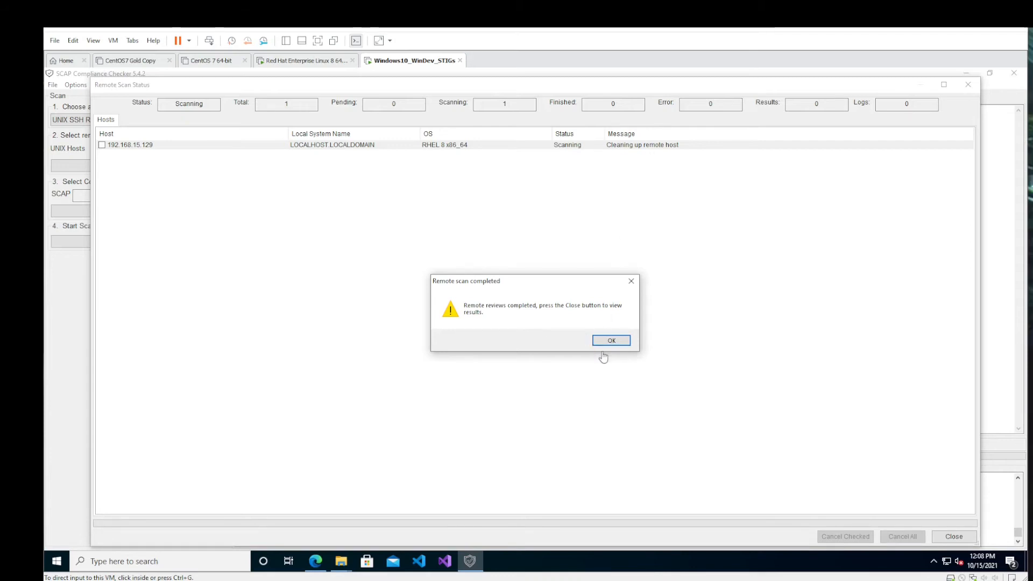
- Switch to the Red Hat Enterprise Linux virtual machine and unlock its session with the account password to check the top output
{"action": "left_click", "coordinate": [327, 58]}
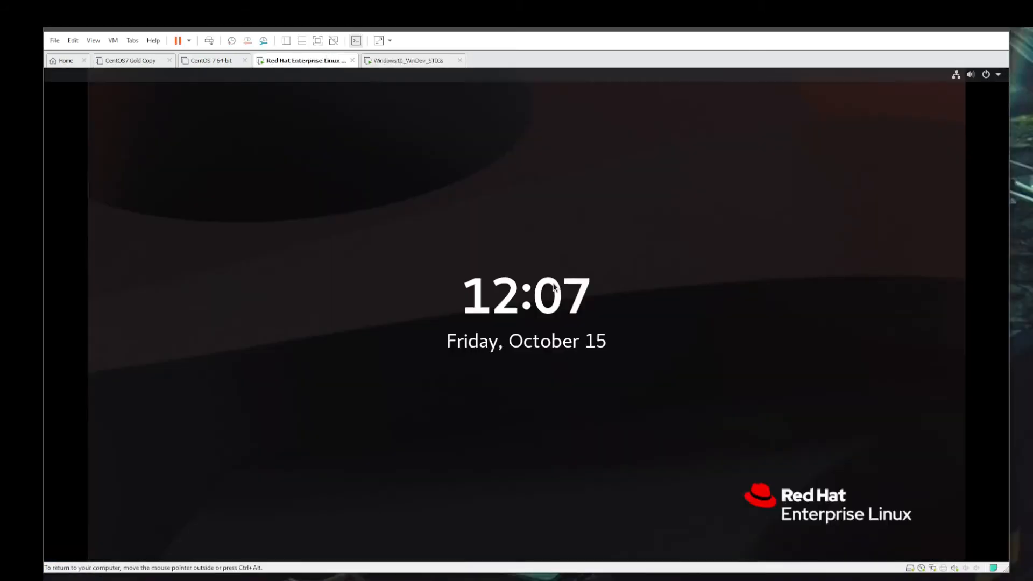
{"action": "left_click", "coordinate": [529, 301]}
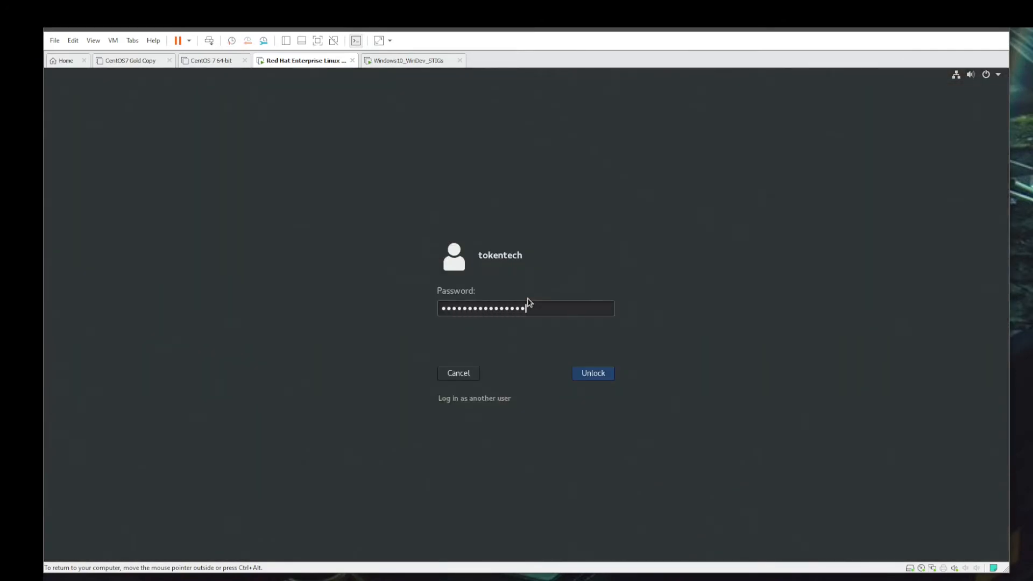
{"action": "key", "text": "Return"}
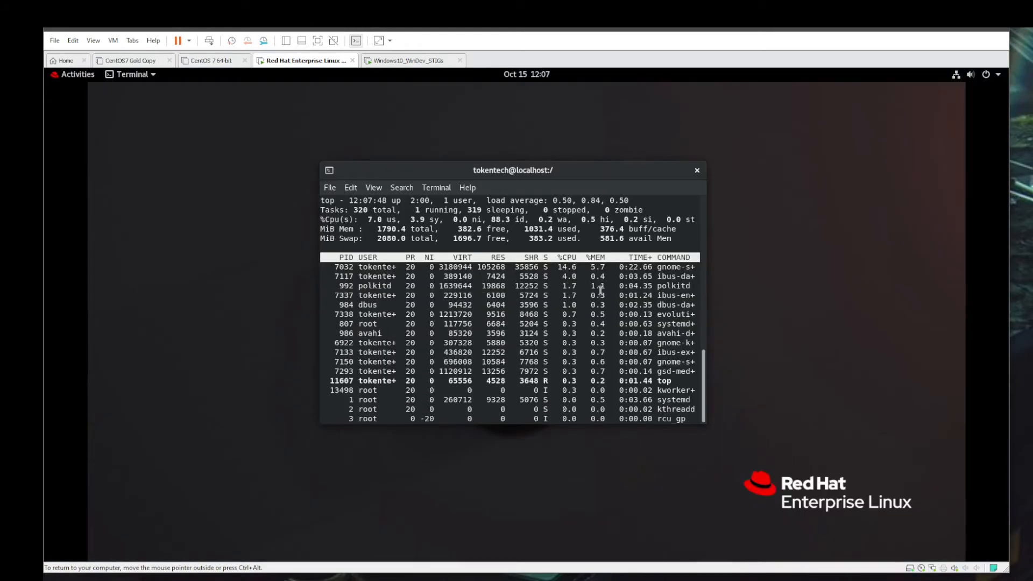
- Return to the Windows virtual machine, acknowledge the remote scan completion notice and close the Remote Scan Status window
{"action": "left_click", "coordinate": [391, 62]}
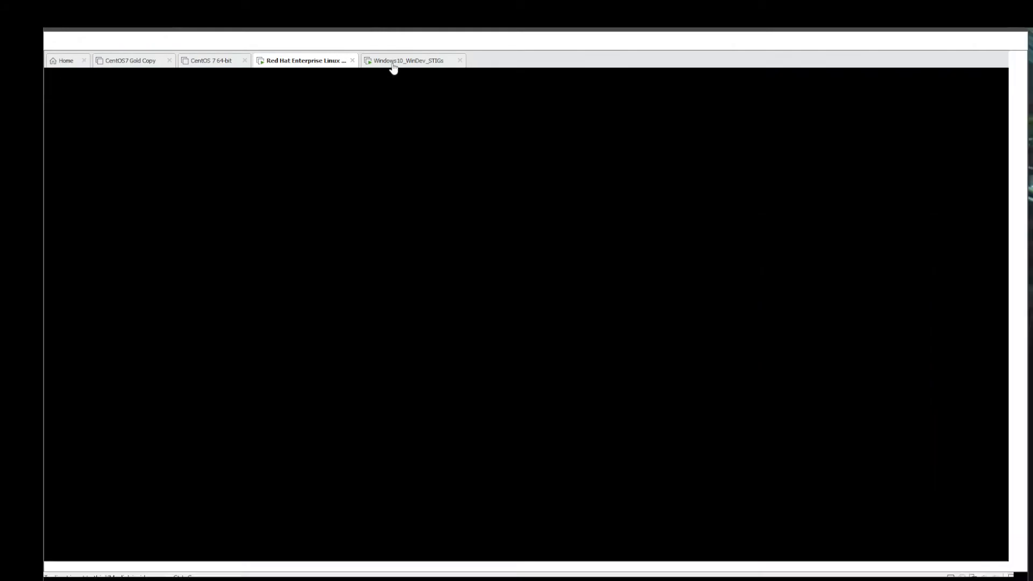
{"action": "left_click", "coordinate": [610, 342]}
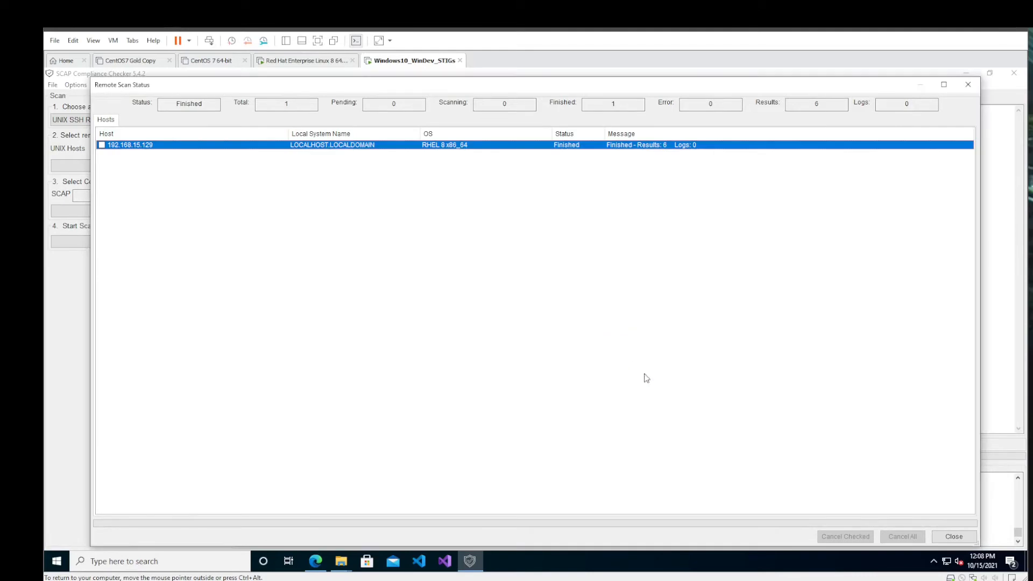
{"action": "left_click", "coordinate": [951, 539]}
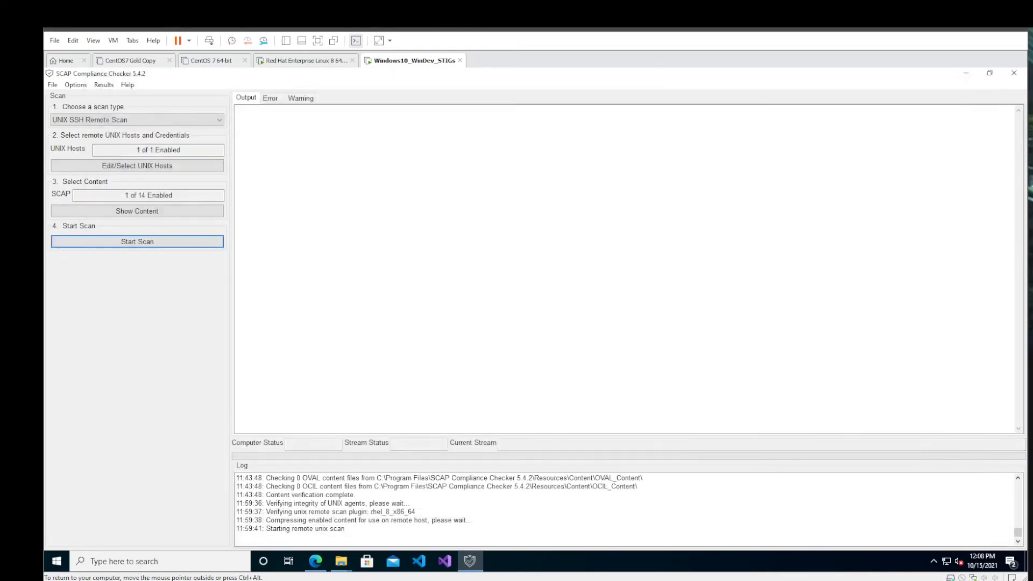
- In the Scanning Options, disable the OVAL and OCIL scan methods, keeping only the SCAP scan enabled
{"action": "left_click", "coordinate": [76, 85]}
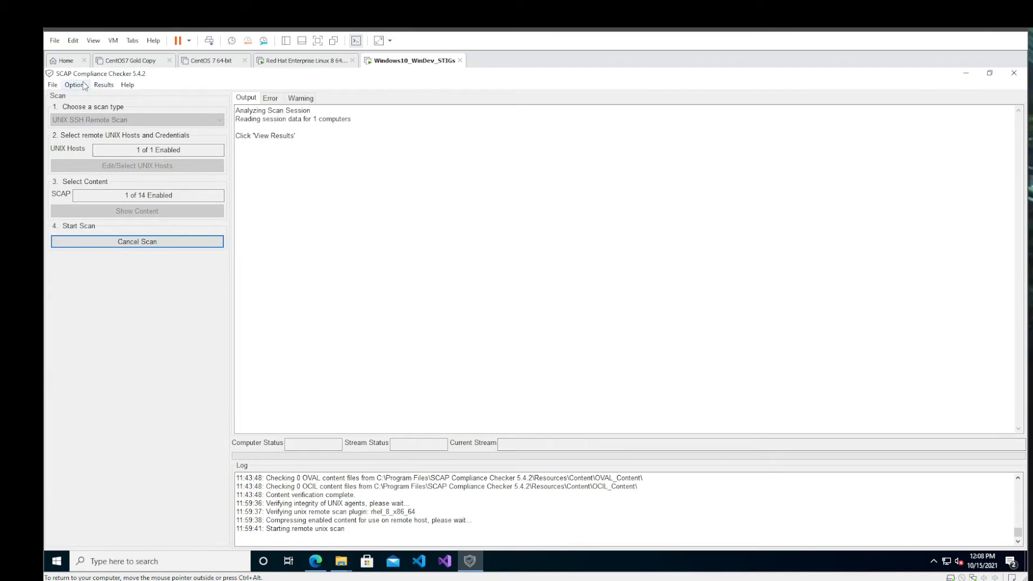
{"action": "left_click", "coordinate": [86, 98]}
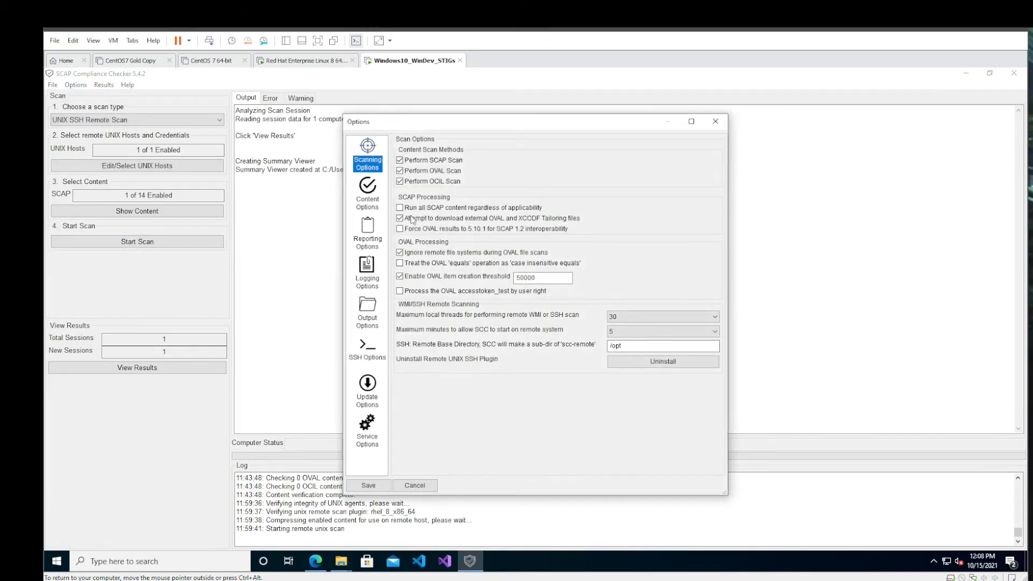
{"action": "left_click", "coordinate": [401, 172]}
{"action": "left_click_drag", "start_coordinate": [393, 122], "coordinate": [337, 113]}
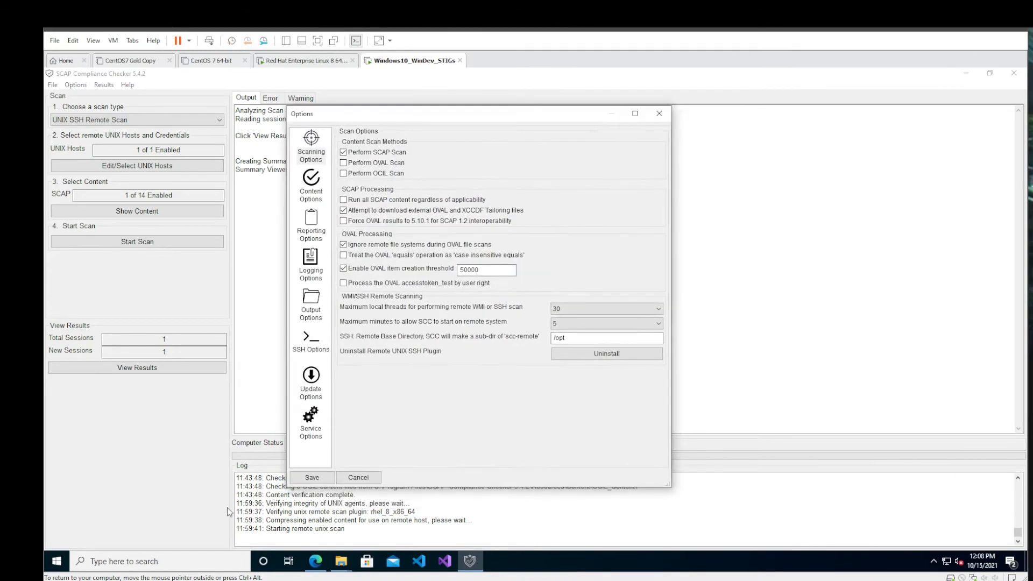
- Locate the options XML file in the extracted scc_5.4.2 folder in File Explorer, and close the folder window
{"action": "left_click", "coordinate": [341, 561]}
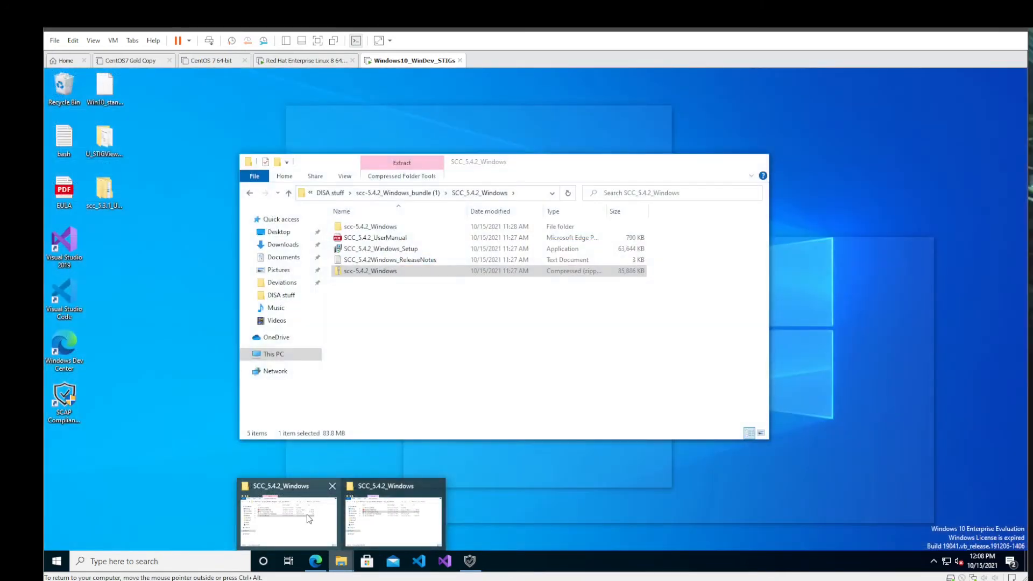
{"action": "left_click", "coordinate": [309, 518]}
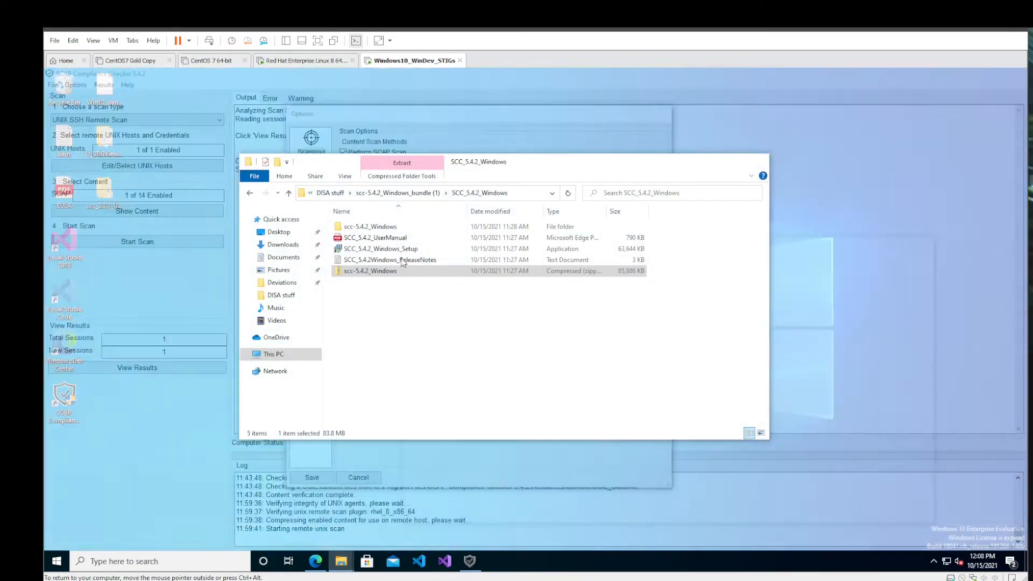
{"action": "double_click", "coordinate": [370, 226]}
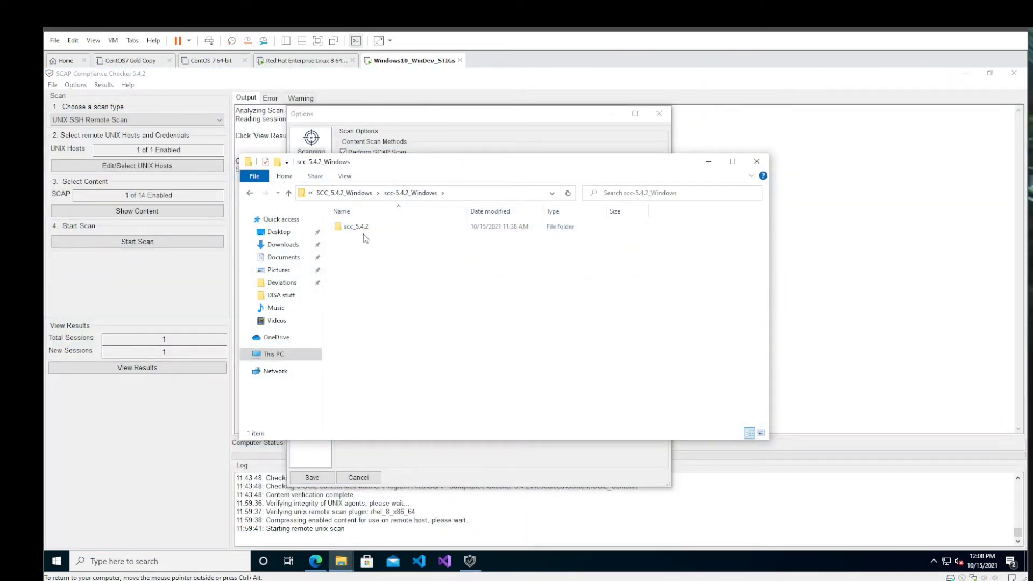
{"action": "double_click", "coordinate": [367, 226]}
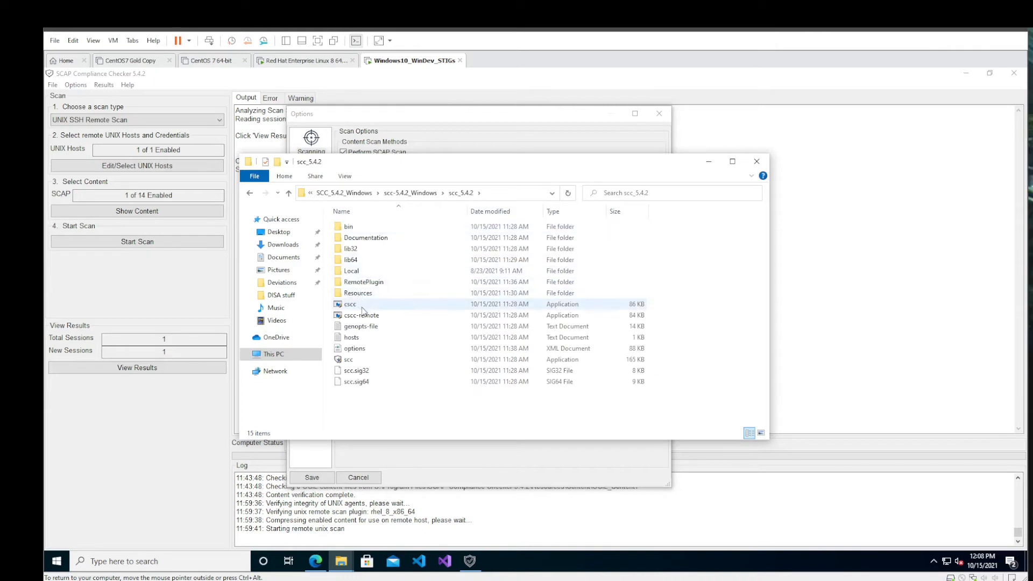
{"action": "left_click", "coordinate": [370, 352]}
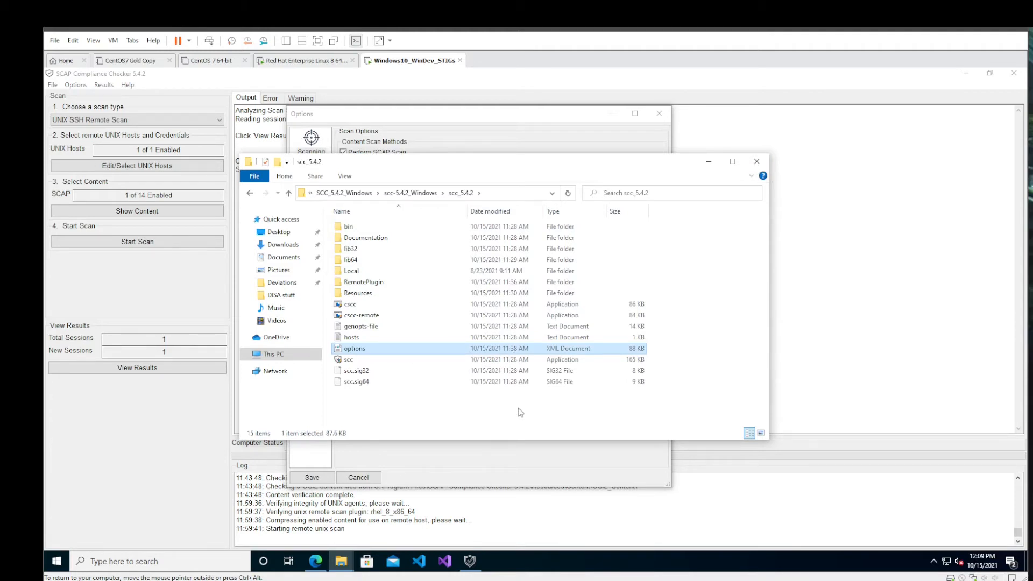
{"action": "left_click", "coordinate": [756, 161]}
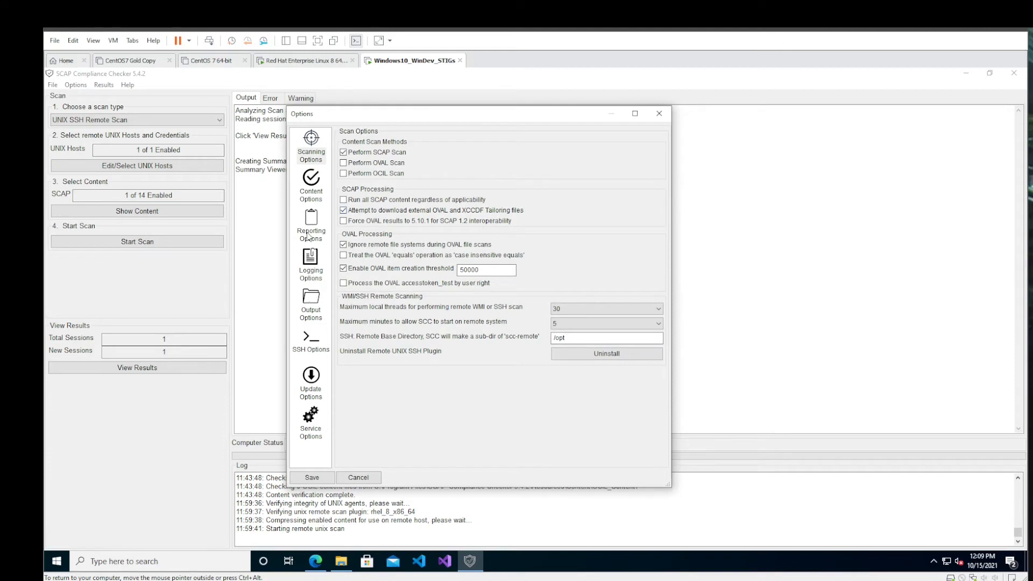
- Review the Output Options for the options file and results directories, and close the Options dialog without saving
{"action": "left_click", "coordinate": [310, 302]}
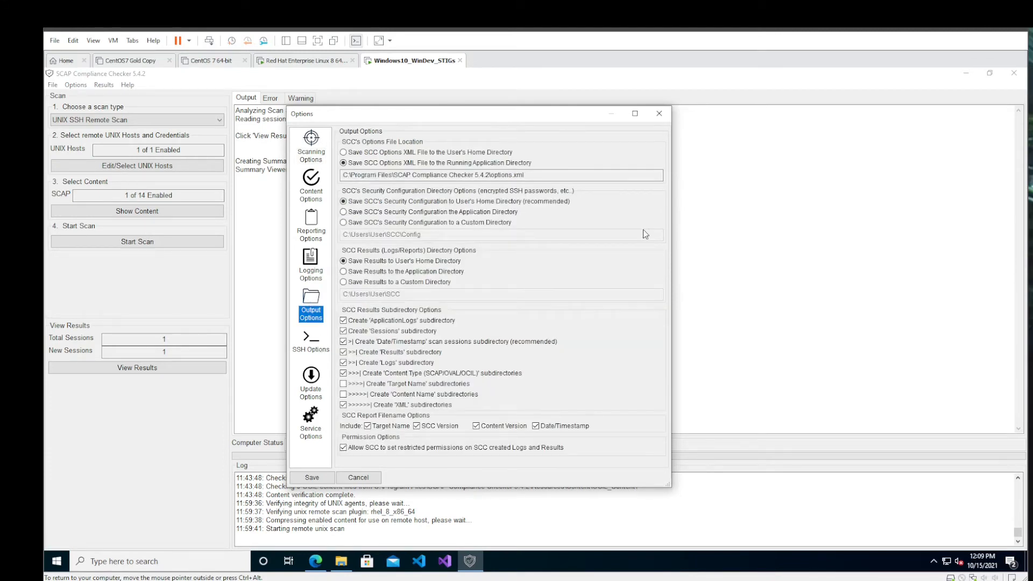
{"action": "left_click", "coordinate": [658, 113]}
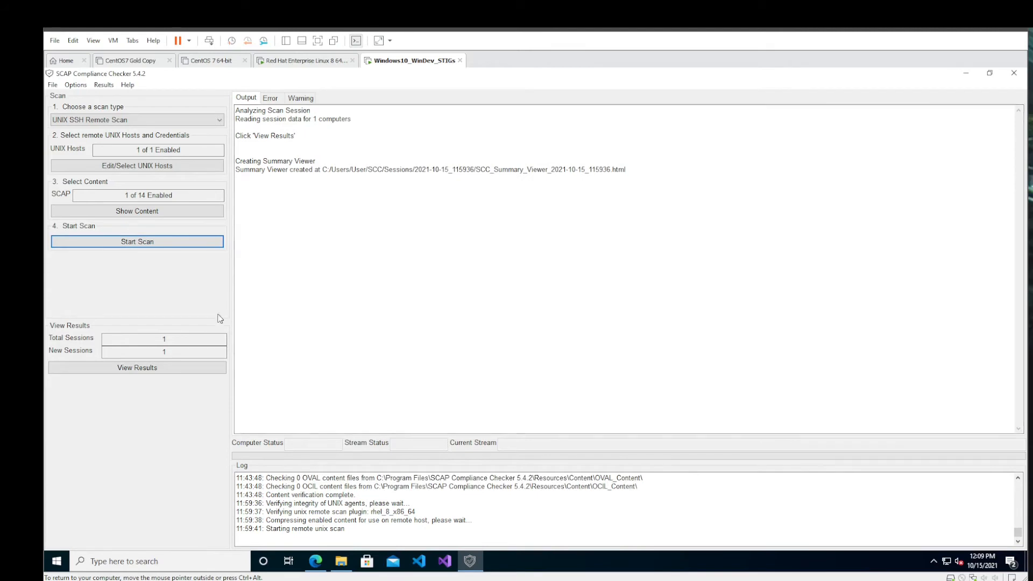
- View the scan results, select session 2021-10-15_115936 and open its All Settings report for RHEL_8_STIG
{"action": "left_click", "coordinate": [152, 371]}
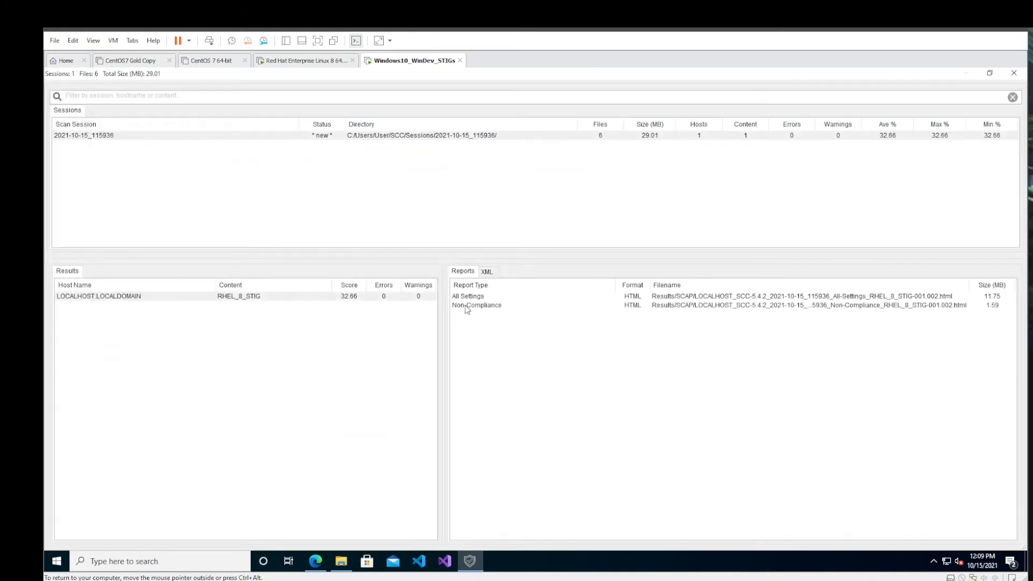
{"action": "left_click", "coordinate": [230, 138]}
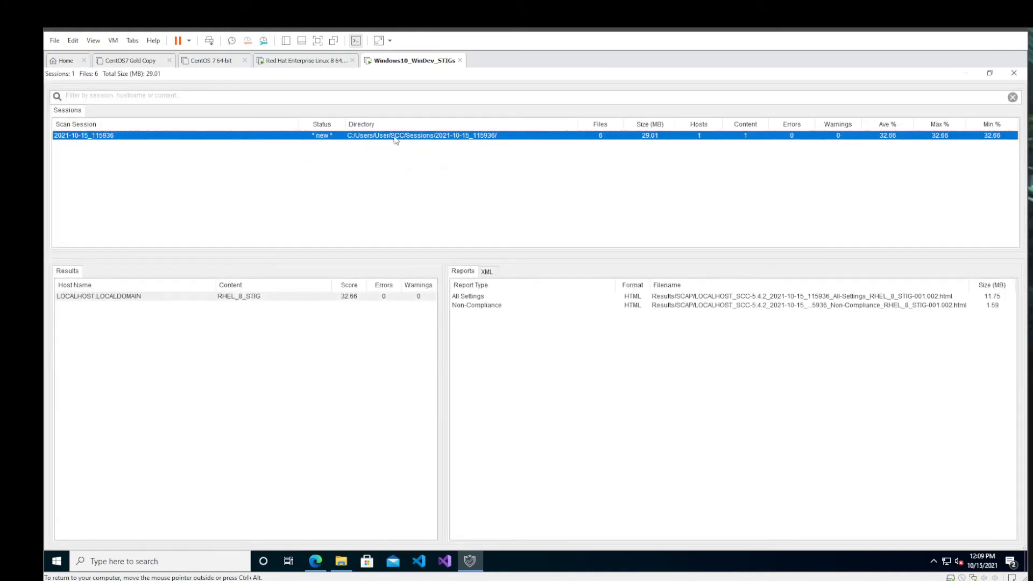
{"action": "double_click", "coordinate": [639, 297]}
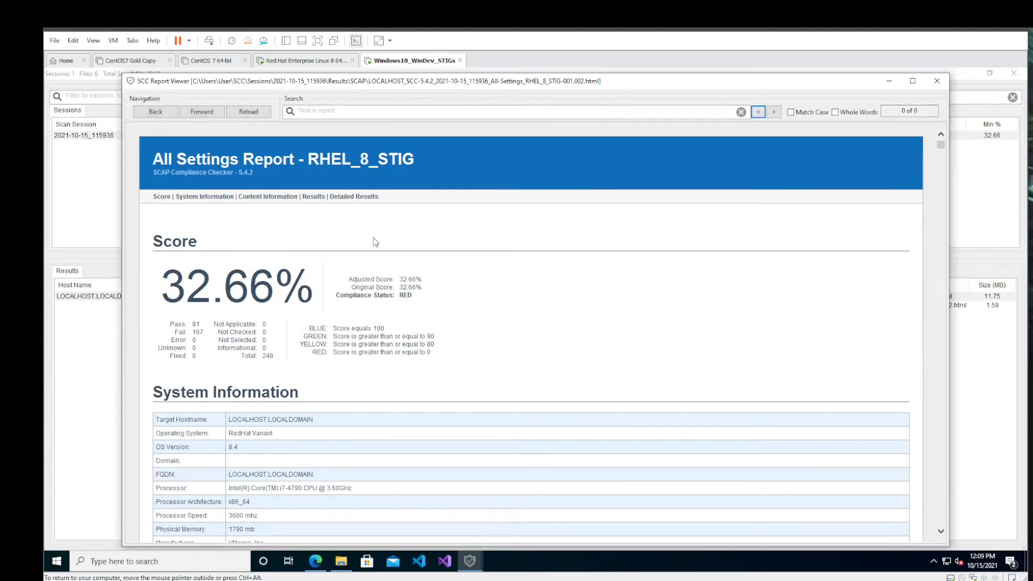
- Examine the pass and fail status of the rules in the Results section of the RHEL_8_STIG All Settings report
{"action": "scroll", "coordinate": [398, 235], "scroll_direction": "down", "scroll_amount": 5}
{"action": "scroll", "coordinate": [433, 275], "scroll_direction": "down", "scroll_amount": 15}
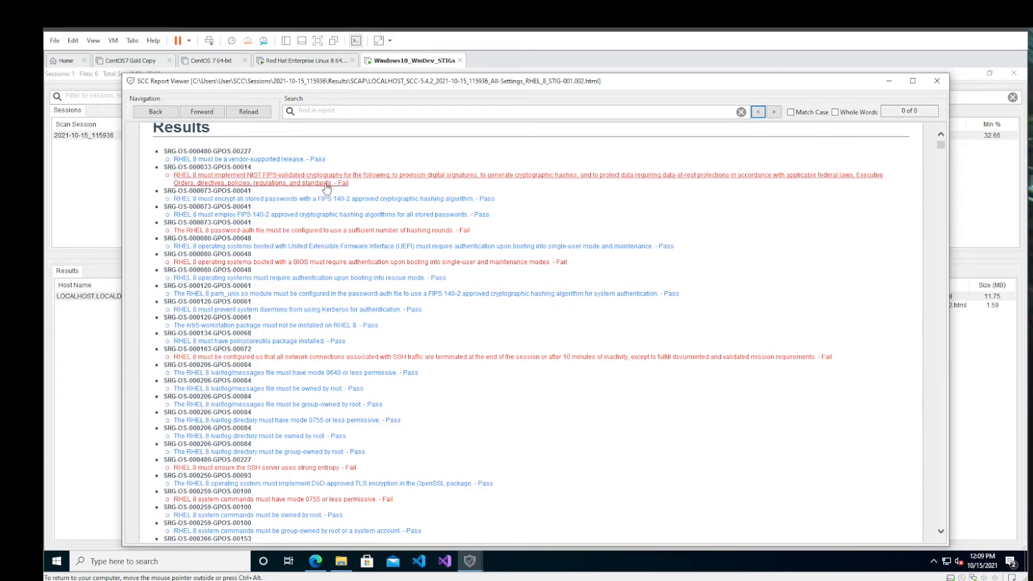
{"action": "scroll", "coordinate": [321, 196], "scroll_direction": "down", "scroll_amount": 10}
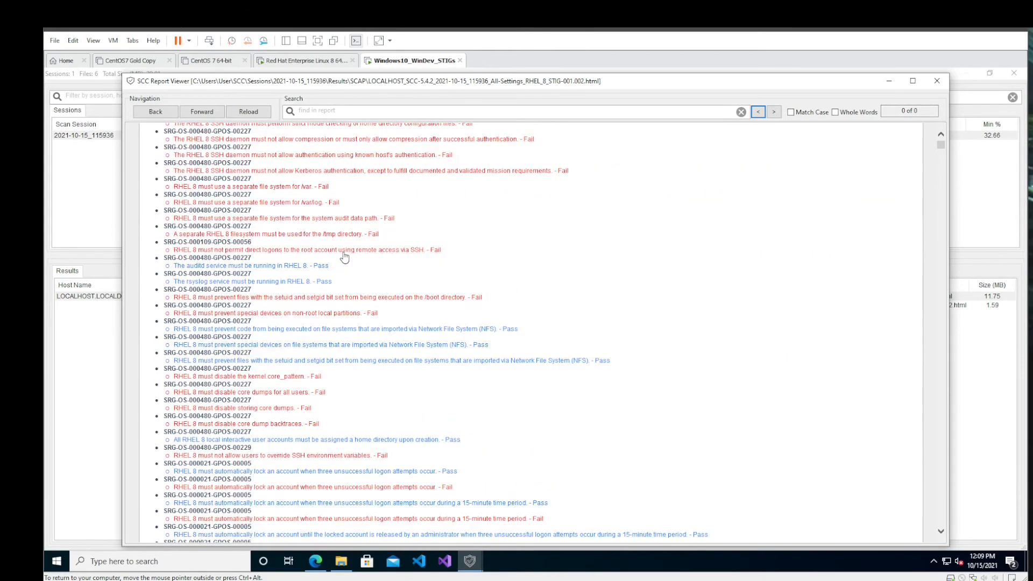
{"action": "scroll", "coordinate": [344, 257], "scroll_direction": "down", "scroll_amount": 10}
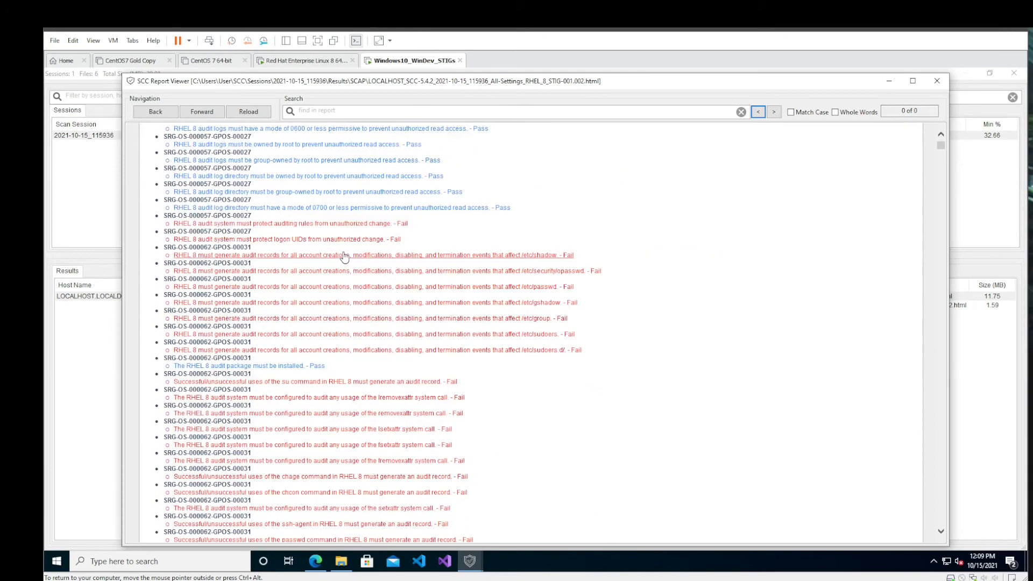
{"action": "scroll", "coordinate": [344, 257], "scroll_direction": "down", "scroll_amount": 3}
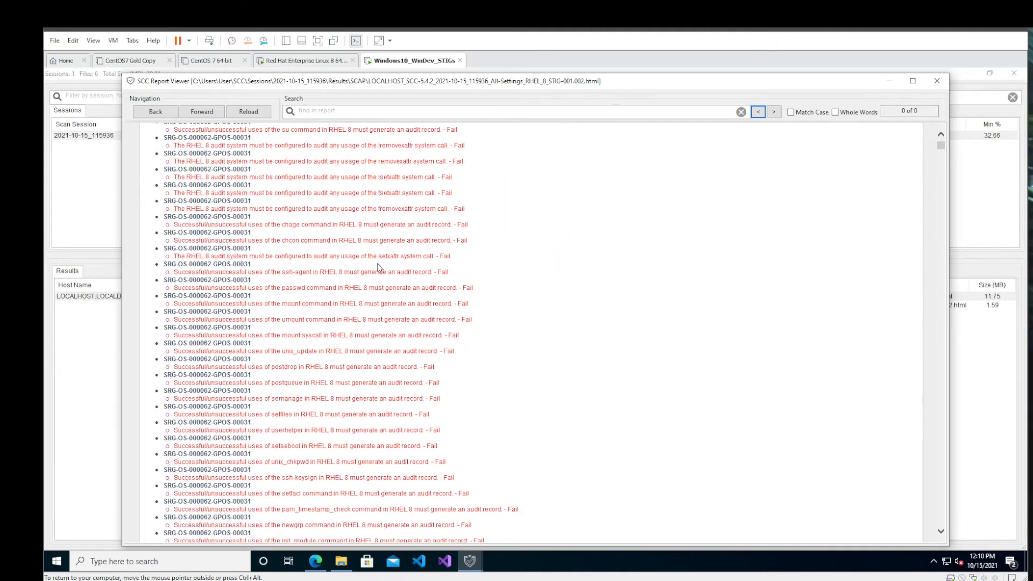
{"action": "scroll", "coordinate": [380, 267], "scroll_direction": "down", "scroll_amount": 10}
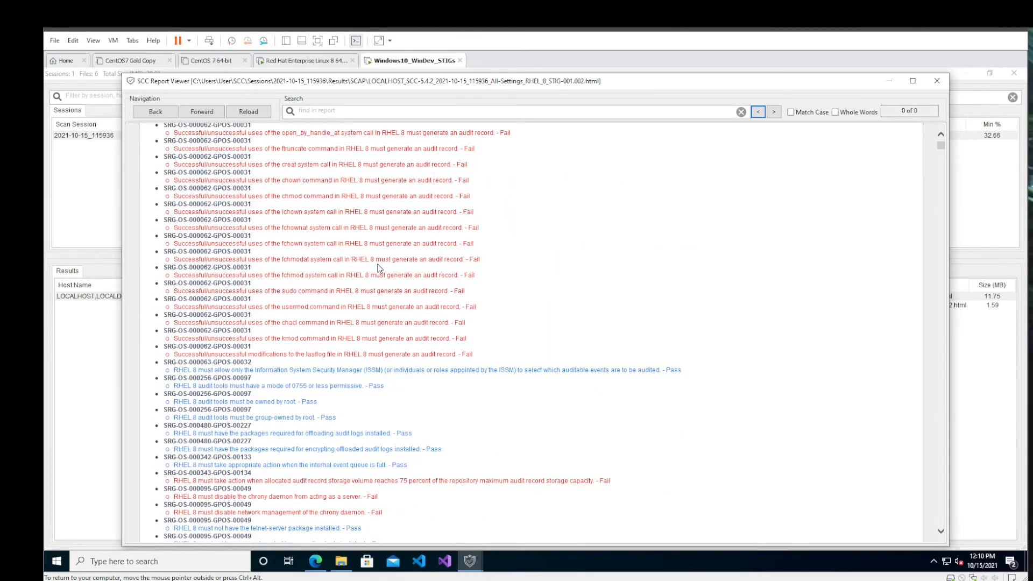
{"action": "scroll", "coordinate": [379, 268], "scroll_direction": "down", "scroll_amount": 10}
{"action": "mouse_move", "coordinate": [942, 151]}
{"action": "left_mouse_down"}
{"action": "mouse_move", "coordinate": [940, 377]}
{"action": "mouse_move", "coordinate": [941, 145]}
{"action": "left_mouse_up"}
{"action": "scroll", "coordinate": [508, 371], "scroll_direction": "down", "scroll_amount": 20}
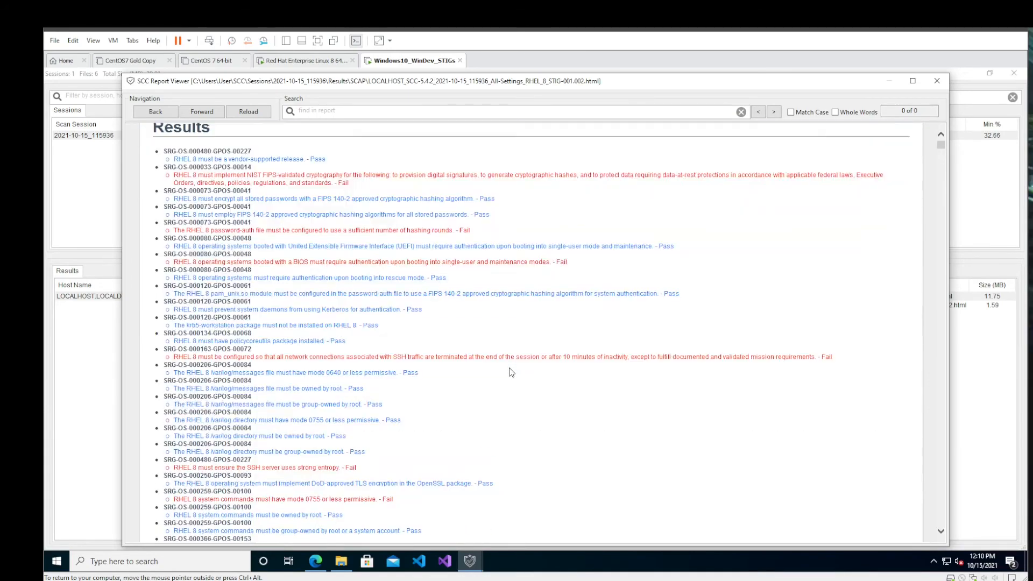
{"action": "scroll", "coordinate": [509, 372], "scroll_direction": "down", "scroll_amount": 20}
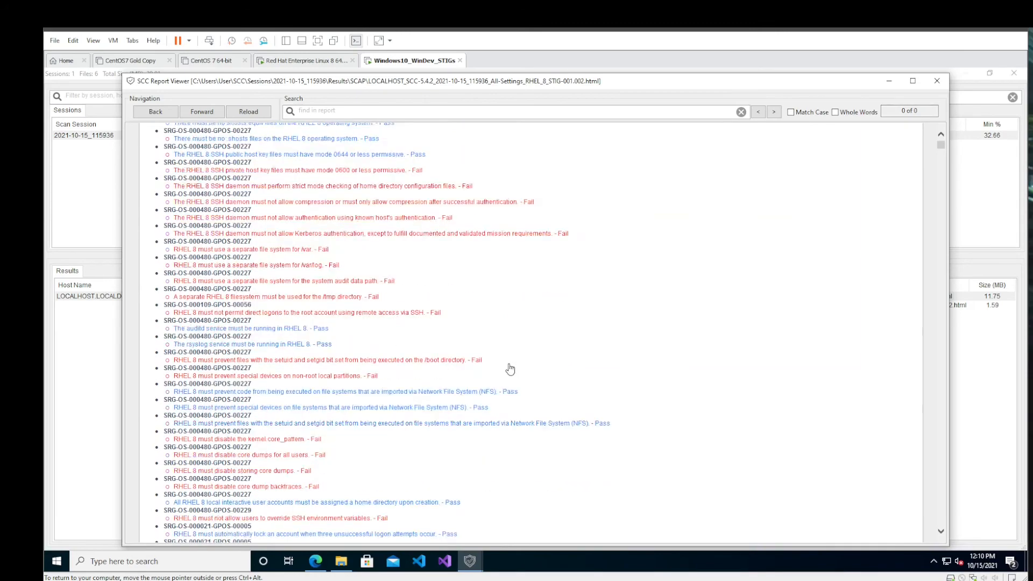
{"action": "scroll", "coordinate": [511, 368], "scroll_direction": "down", "scroll_amount": 15}
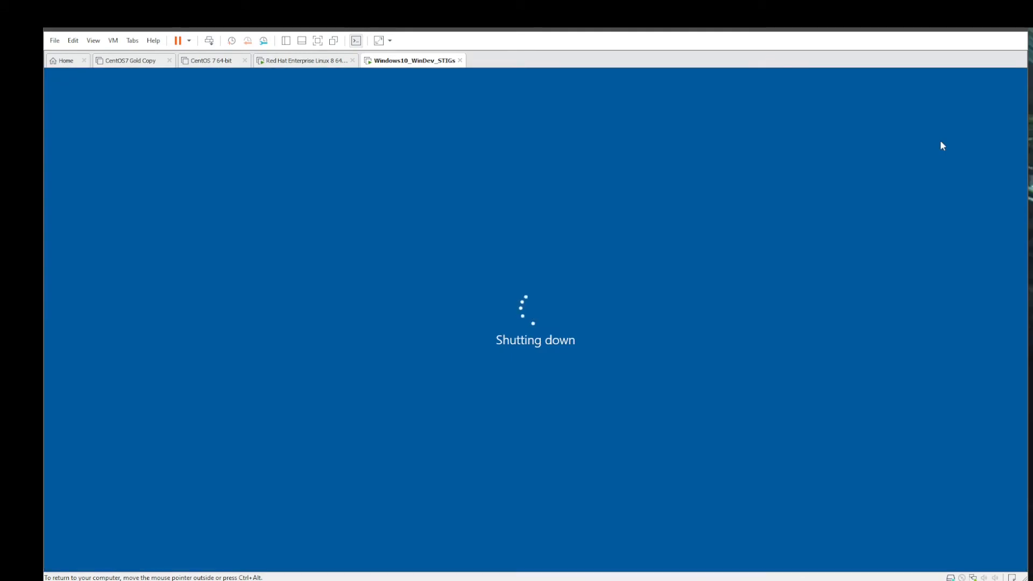
{"action": "key", "text": "ctrl+alt"}
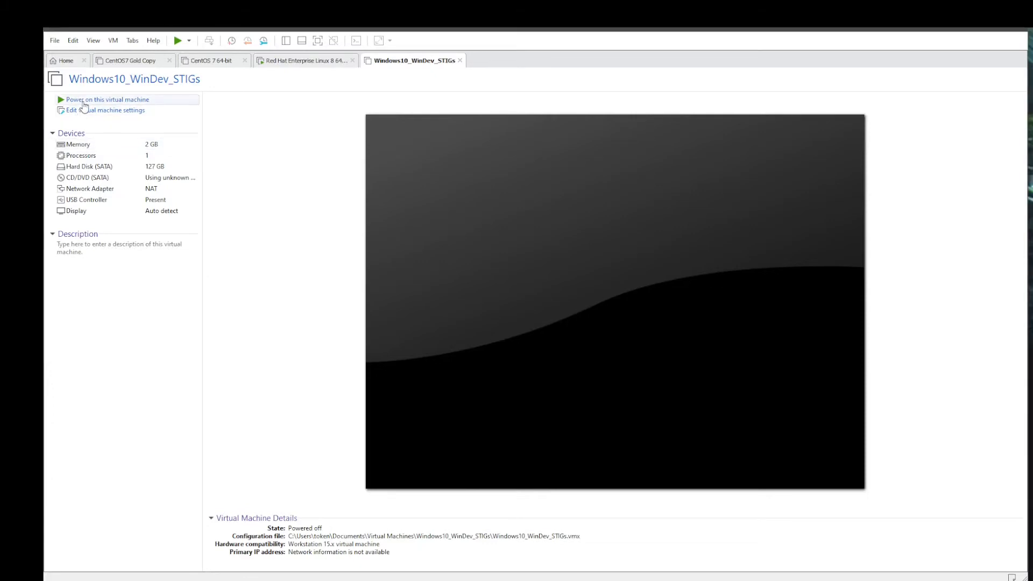
{"action": "left_click", "coordinate": [83, 101]}
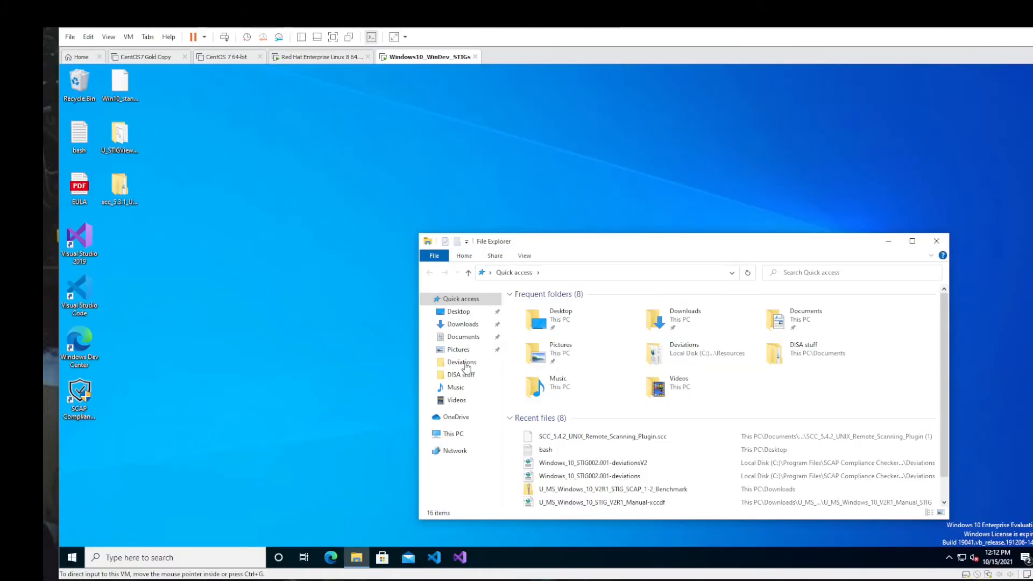
- Start the STIG Viewer application from the U_STIGViewer_2-15_Win64 folder inside the DISA stuff folder
{"action": "left_click", "coordinate": [470, 373]}
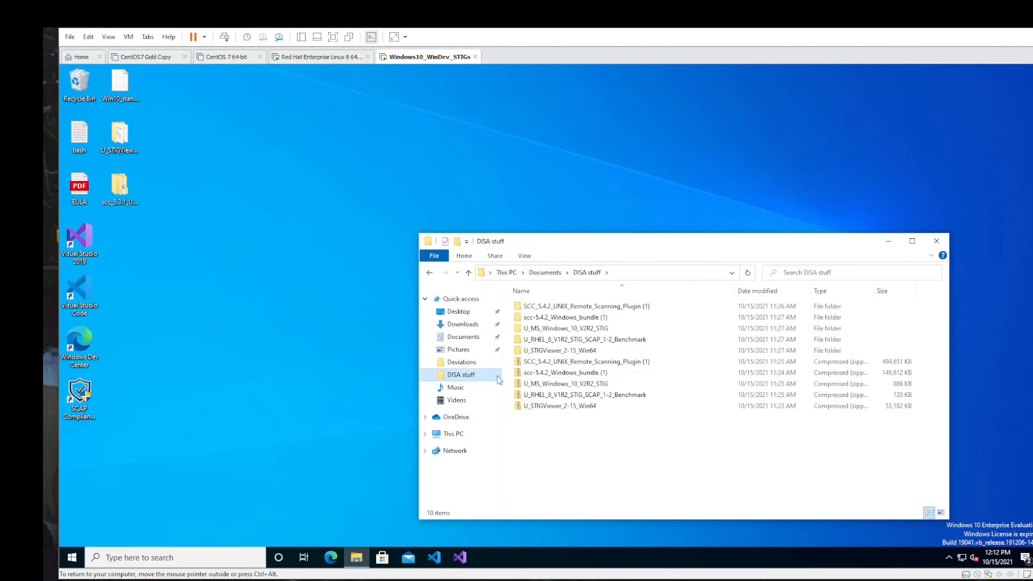
{"action": "left_click", "coordinate": [557, 352]}
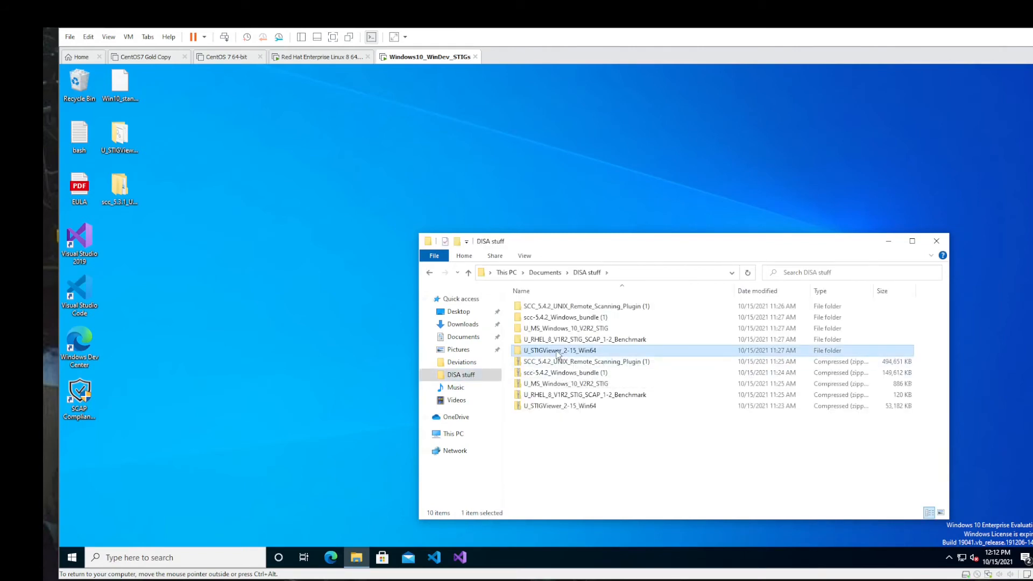
{"action": "double_click", "coordinate": [557, 352]}
{"action": "double_click", "coordinate": [559, 305]}
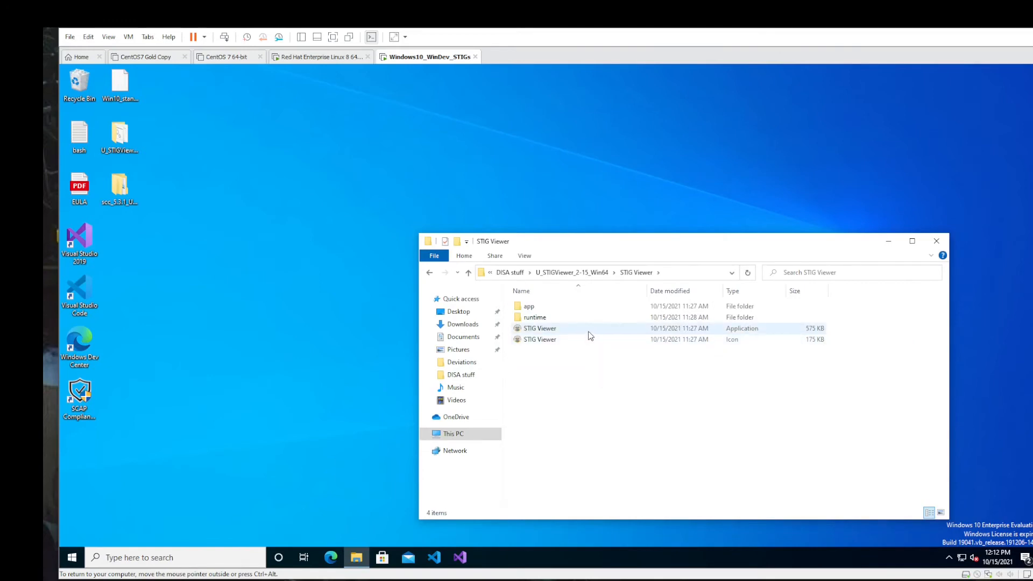
{"action": "double_click", "coordinate": [590, 336]}
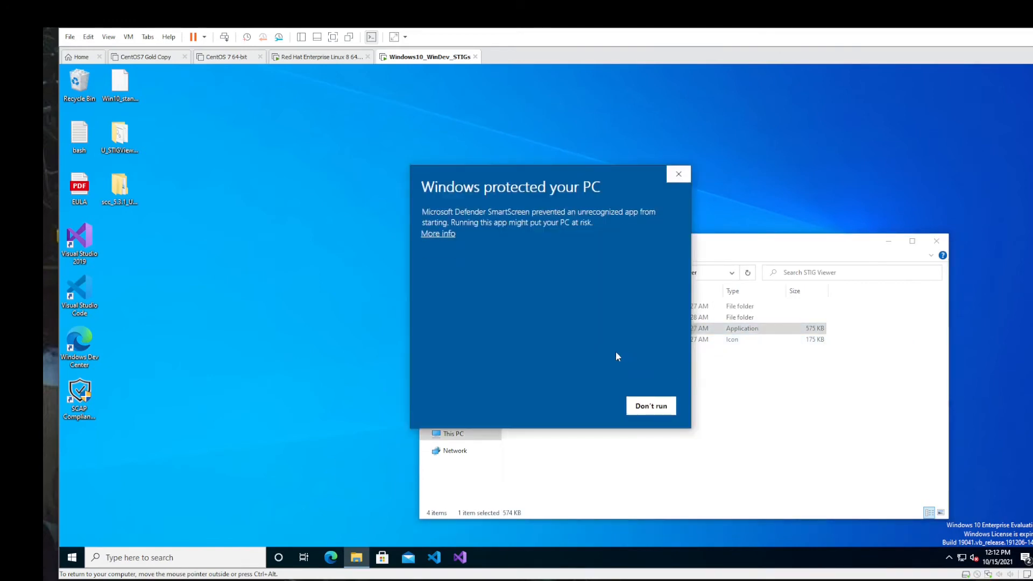
- Allow STIG Viewer.exe to run despite the SmartScreen block, and permanently dismiss the Changes to Rule Matching notice
{"action": "left_click", "coordinate": [450, 235]}
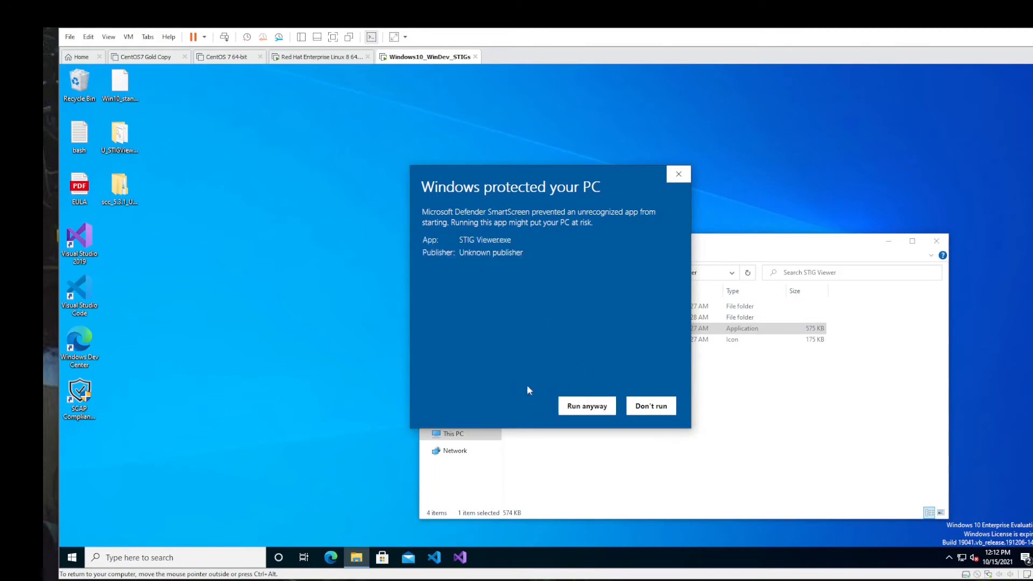
{"action": "left_click", "coordinate": [591, 407]}
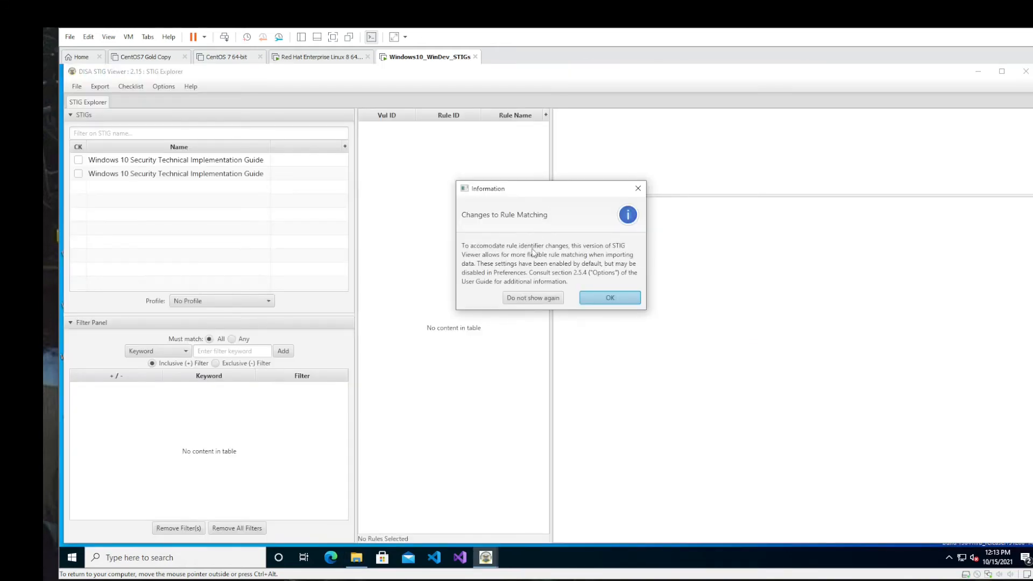
{"action": "left_click", "coordinate": [532, 298]}
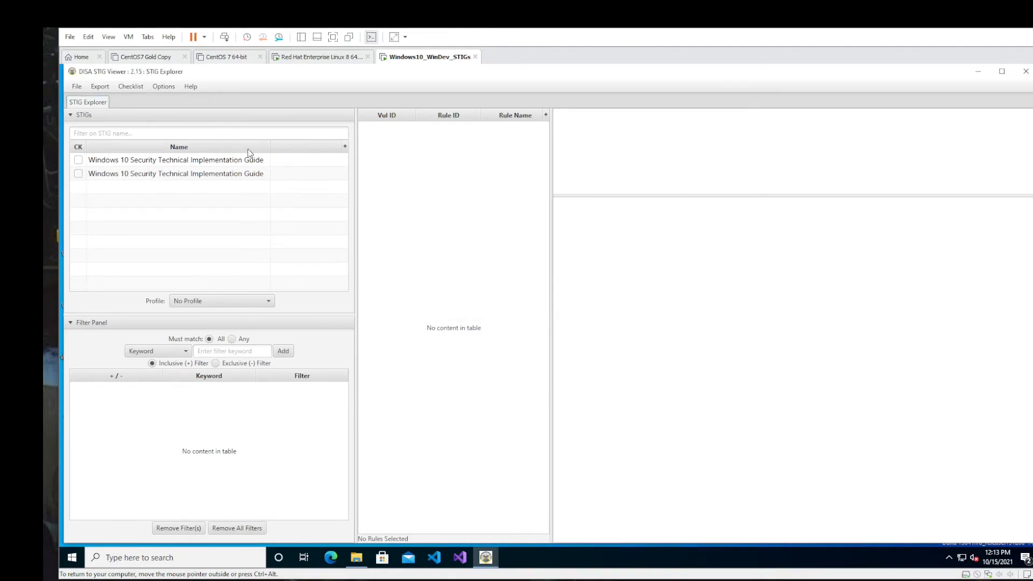
- Show the Version column in the STIGs list and import the U_RHEL_8_V1R2_STIG_SCAP_1-2_Benchmark zip from Downloads
{"action": "left_click", "coordinate": [345, 147]}
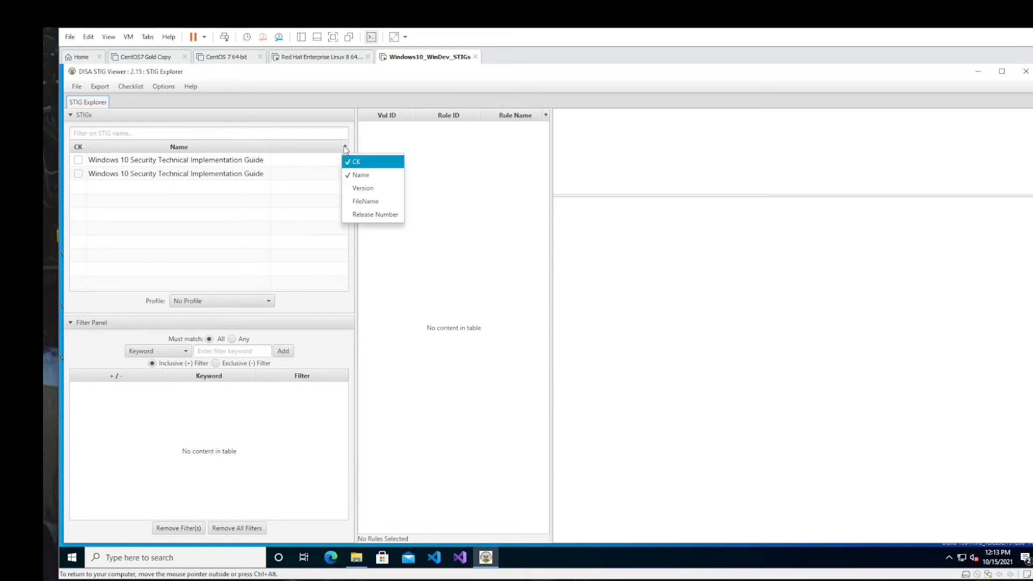
{"action": "left_click", "coordinate": [356, 188]}
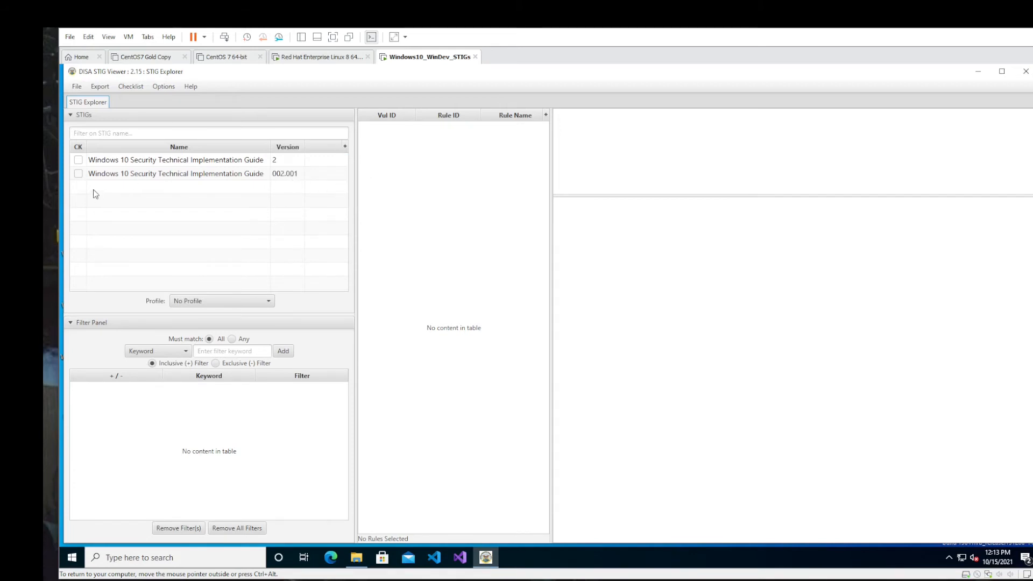
{"action": "left_click", "coordinate": [138, 91]}
{"action": "left_click", "coordinate": [86, 101]}
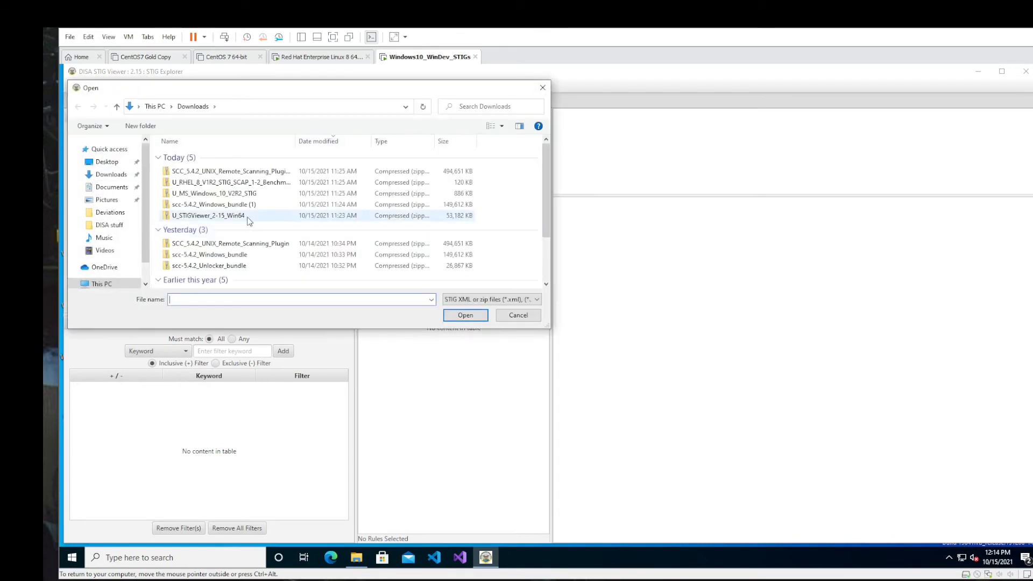
{"action": "left_click", "coordinate": [235, 183]}
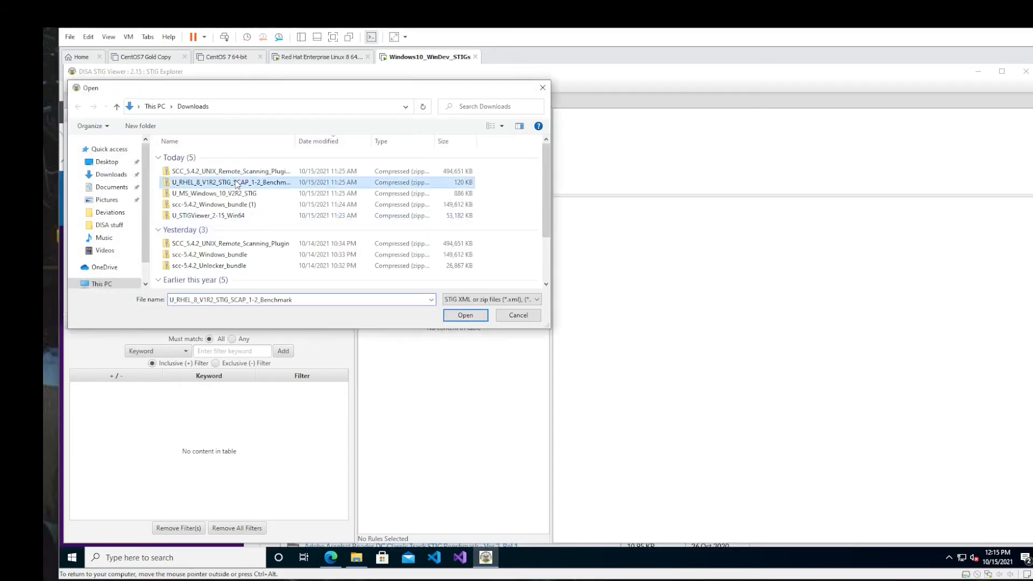
{"action": "left_click", "coordinate": [465, 316]}
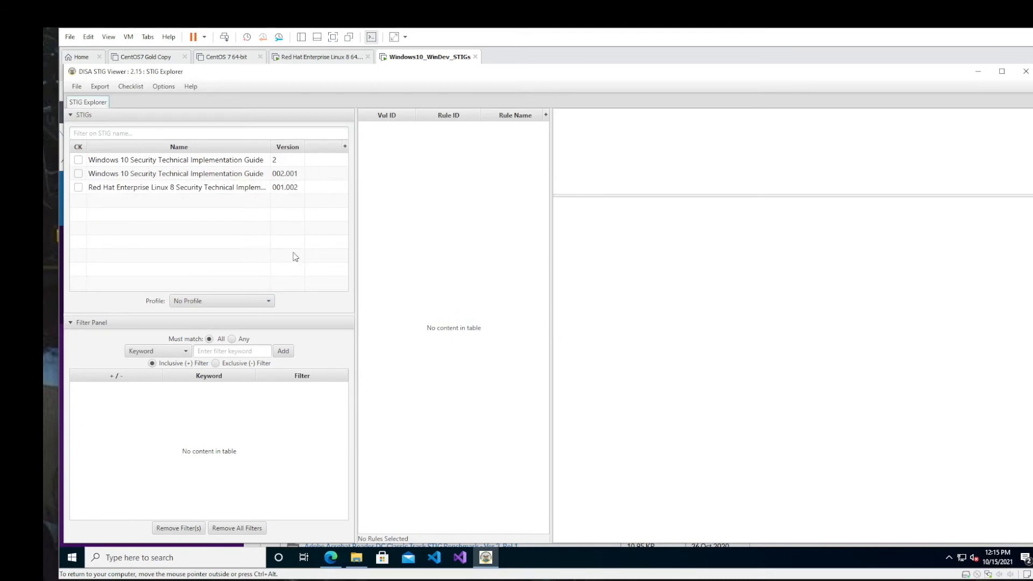
- Check-mark the Red Hat Enterprise Linux 8 STIG version 001.002 and look through its list of rules
{"action": "left_click", "coordinate": [79, 188]}
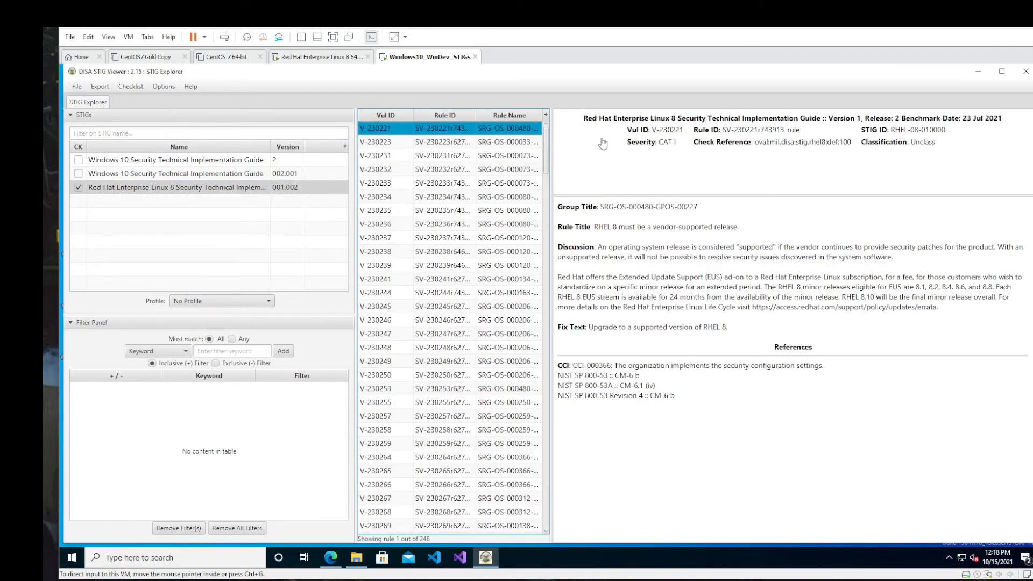
{"action": "left_click_drag", "start_coordinate": [548, 157], "coordinate": [551, 545]}
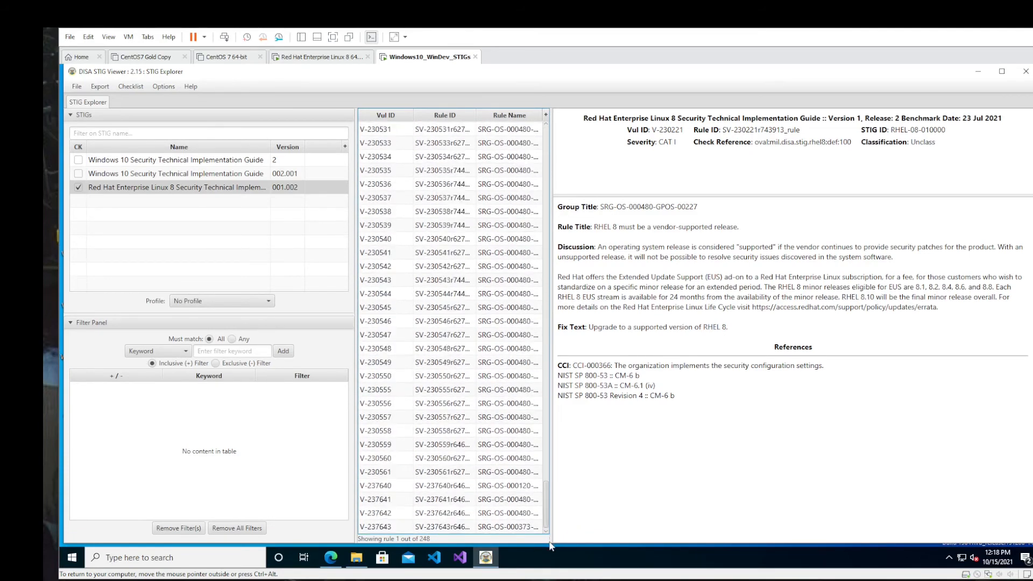
{"action": "key", "text": "Home"}
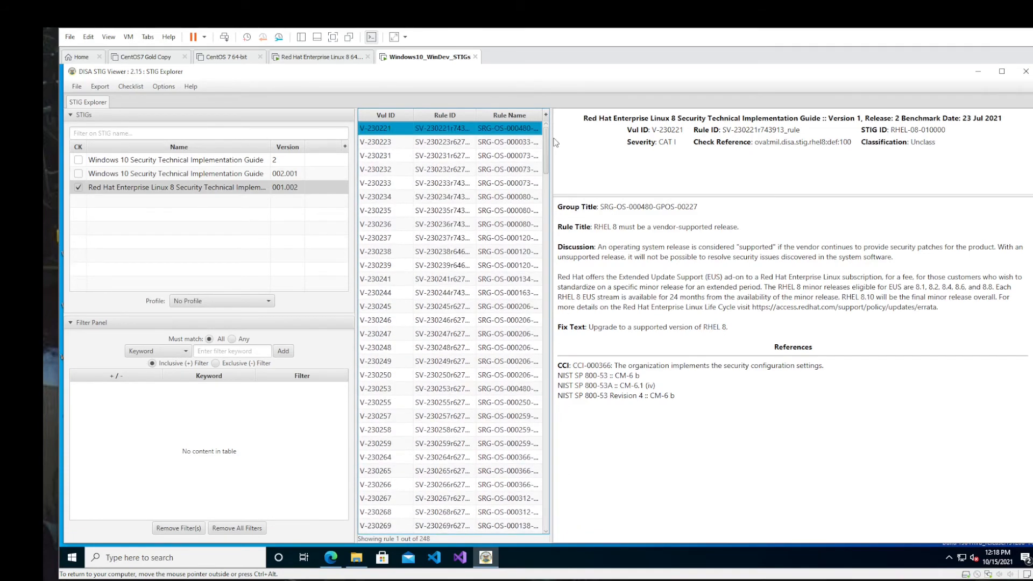
- Switch to the Edge browser, download Red Hat Enterprise Linux 8 STIG - Ver 1, Rel 3, and return to STIG Viewer
{"action": "left_click", "coordinate": [329, 562]}
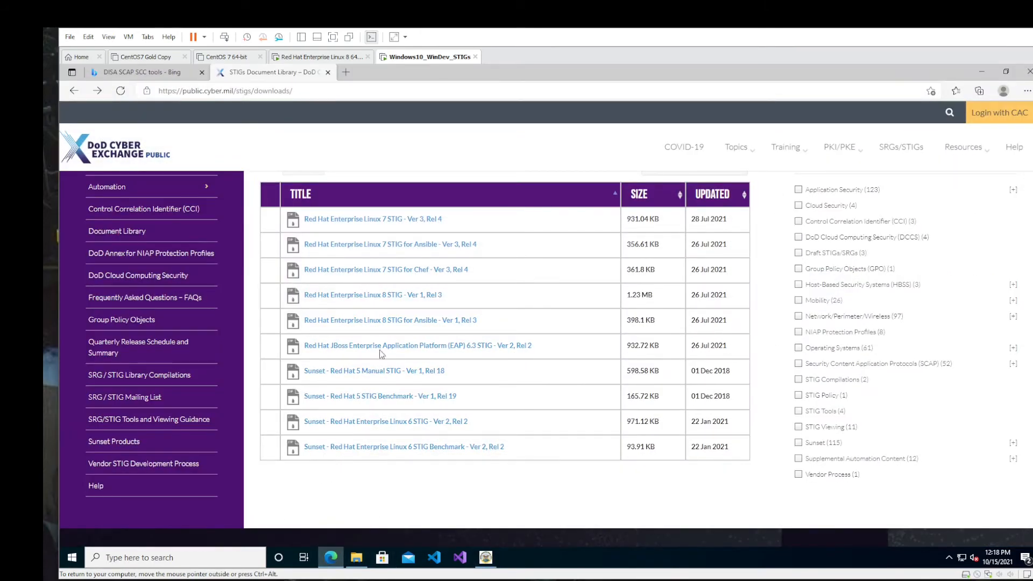
{"action": "left_click", "coordinate": [381, 296]}
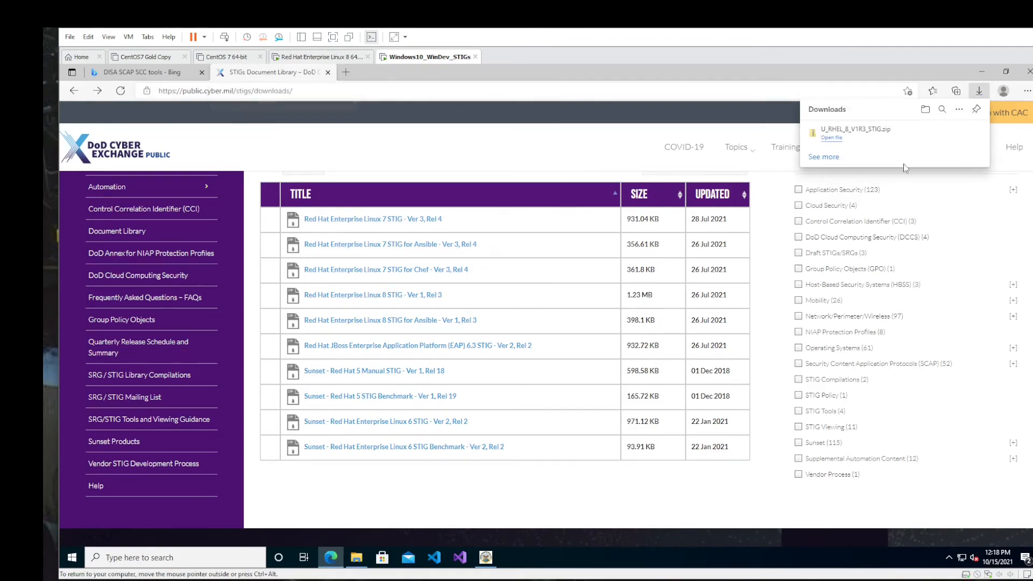
{"action": "left_click", "coordinate": [981, 71]}
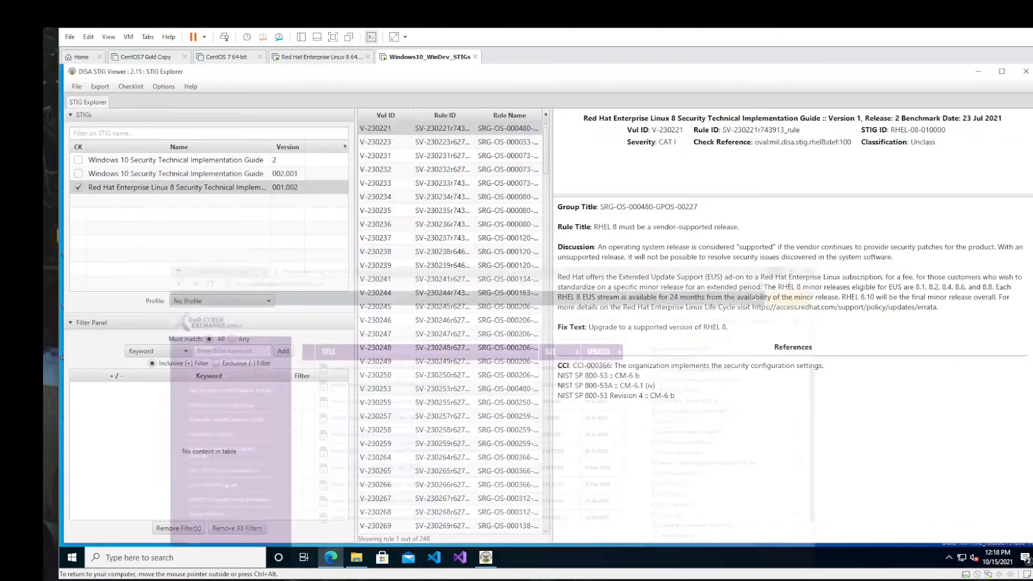
- Import the U_RHEL_8_V1R3_STIG zip from Downloads into the STIGs list
{"action": "left_click", "coordinate": [77, 88]}
{"action": "left_click", "coordinate": [81, 102]}
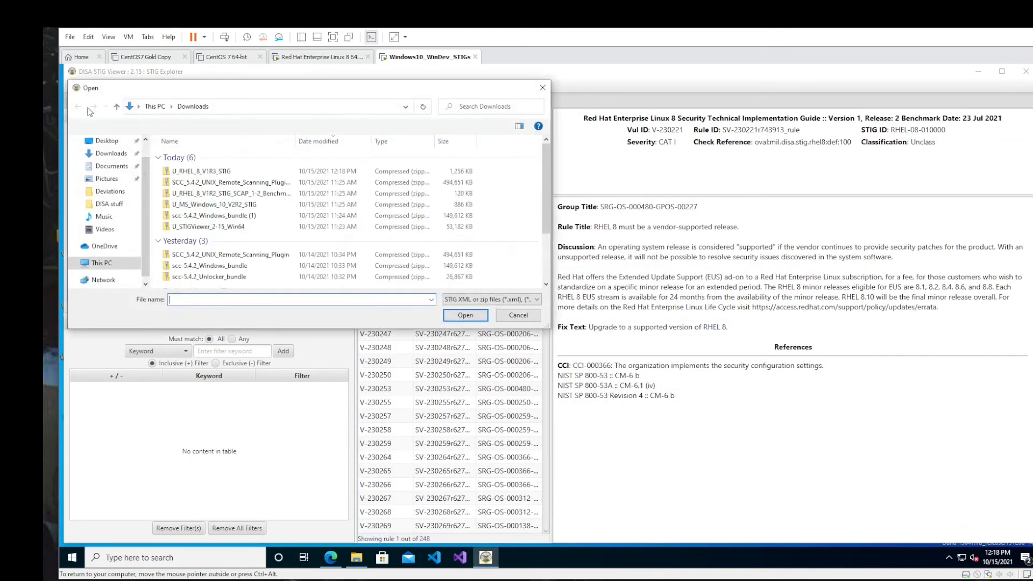
{"action": "left_click", "coordinate": [205, 172]}
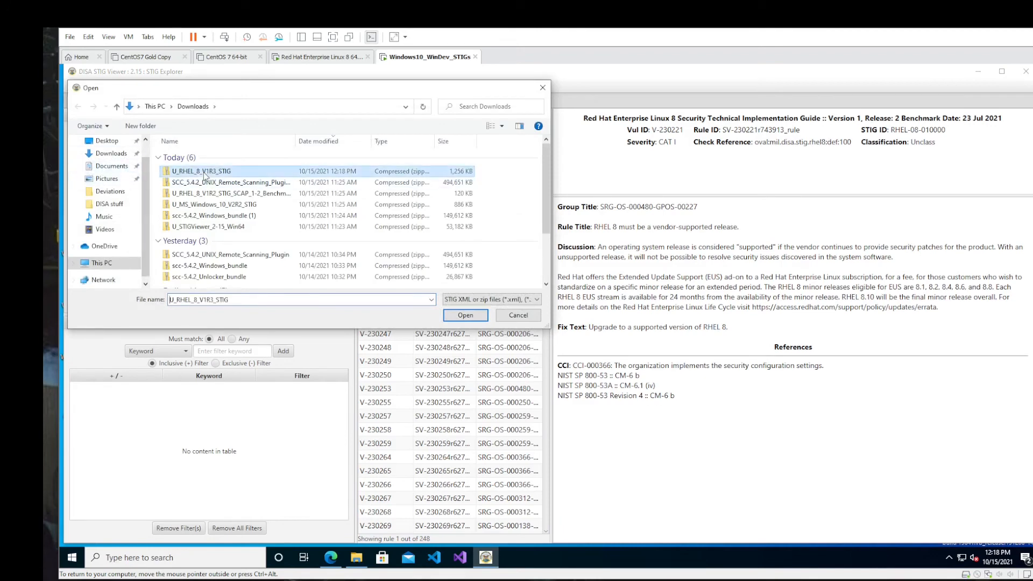
{"action": "left_click", "coordinate": [465, 316]}
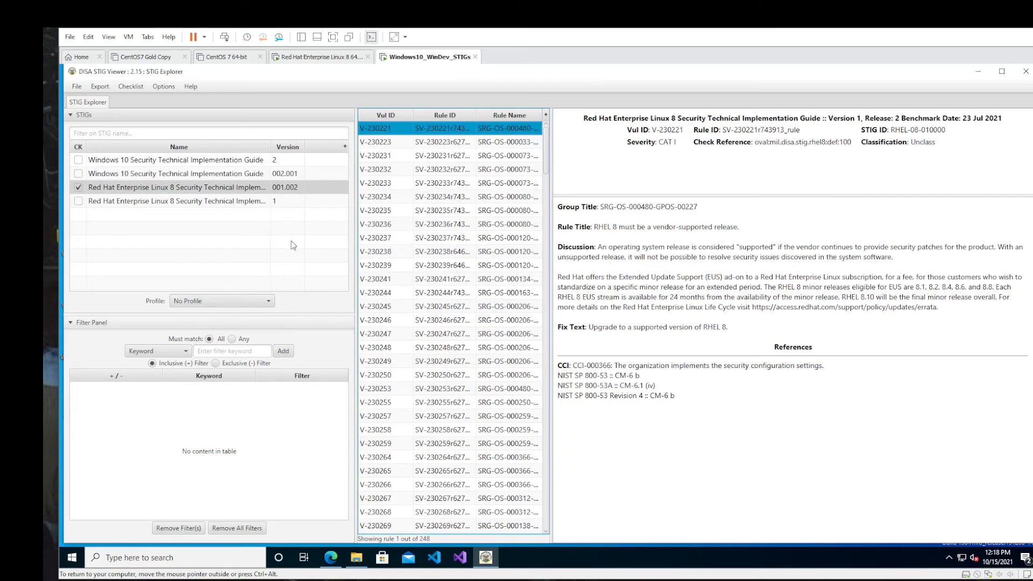
- Unmark the RHEL 8 STIG version 001.002, mark version 1 instead, and create a checklist from the marked STIG
{"action": "left_click", "coordinate": [78, 187]}
{"action": "left_click", "coordinate": [79, 201]}
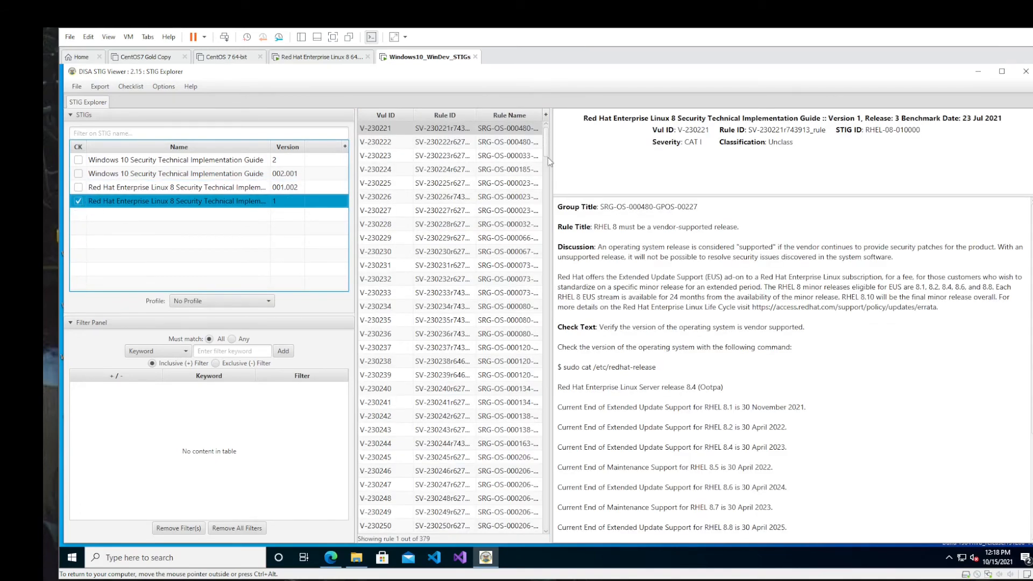
{"action": "mouse_move", "coordinate": [545, 145]}
{"action": "left_mouse_down"}
{"action": "mouse_move", "coordinate": [545, 484]}
{"action": "mouse_move", "coordinate": [545, 135]}
{"action": "left_mouse_up"}
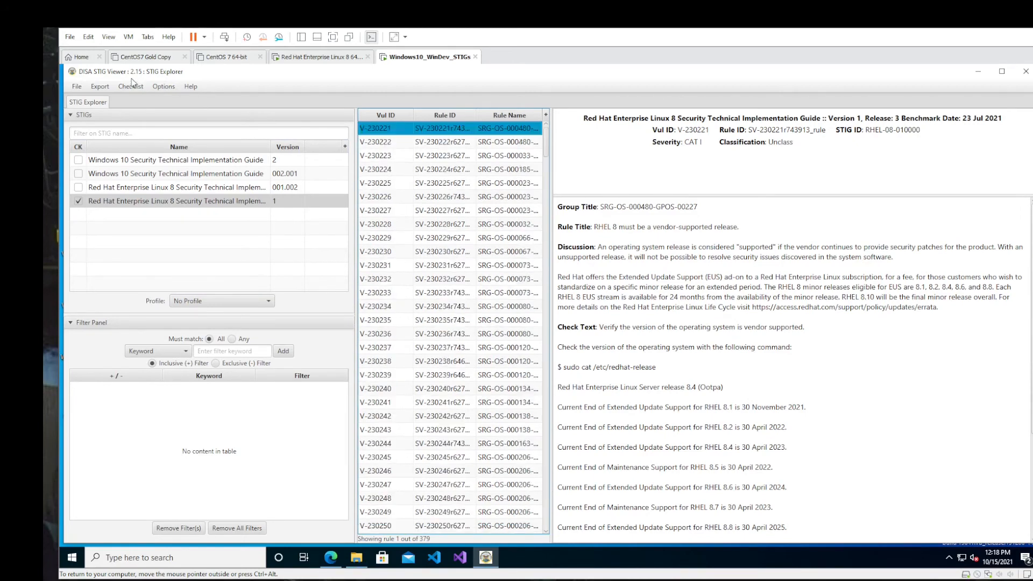
{"action": "left_click", "coordinate": [130, 88]}
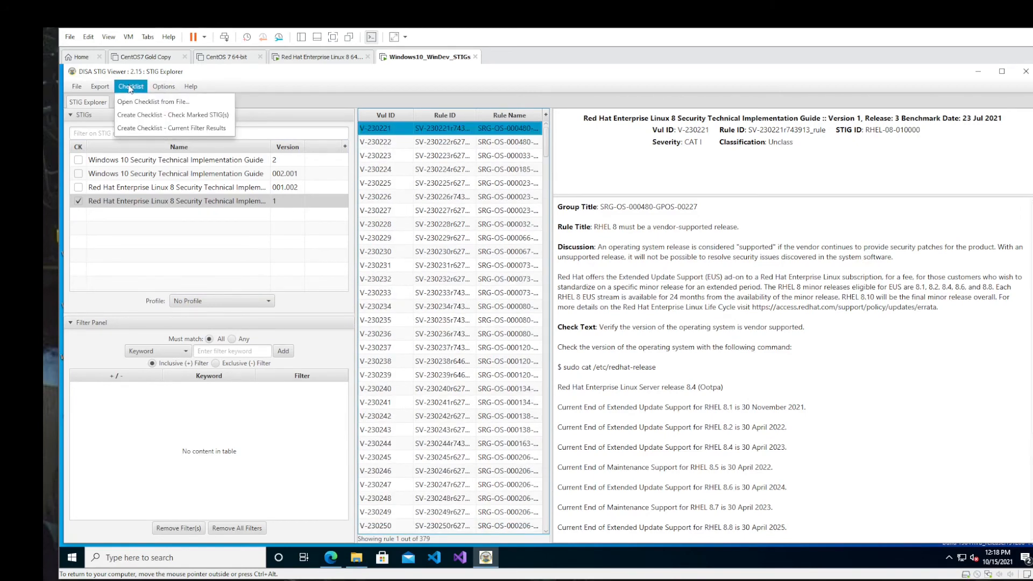
{"action": "left_click", "coordinate": [139, 115]}
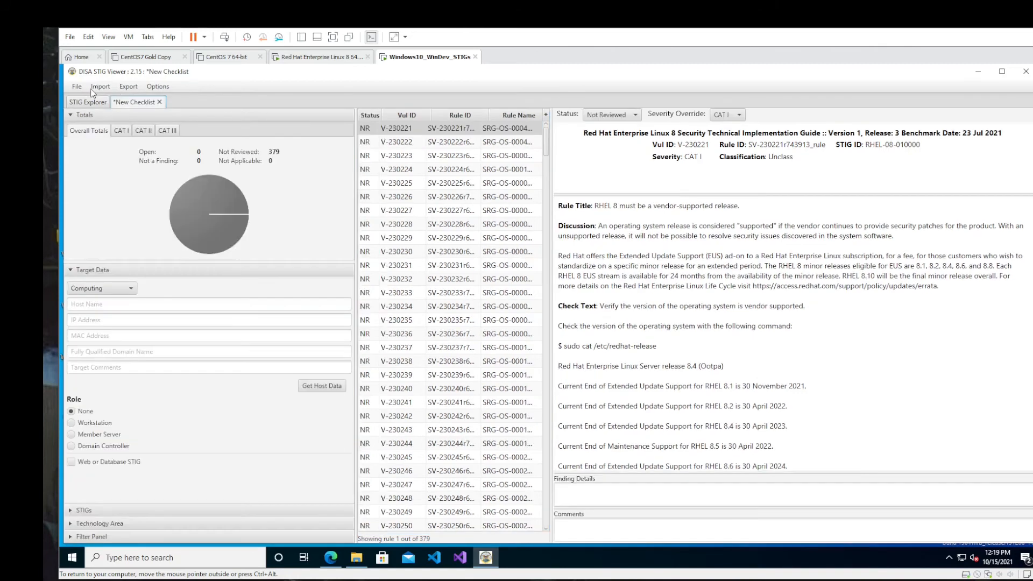
- Start an XCCDF results import and browse to the SCAP XML results folder of SCC session 2021-10-15_115936 in the User folder
{"action": "left_click", "coordinate": [95, 88]}
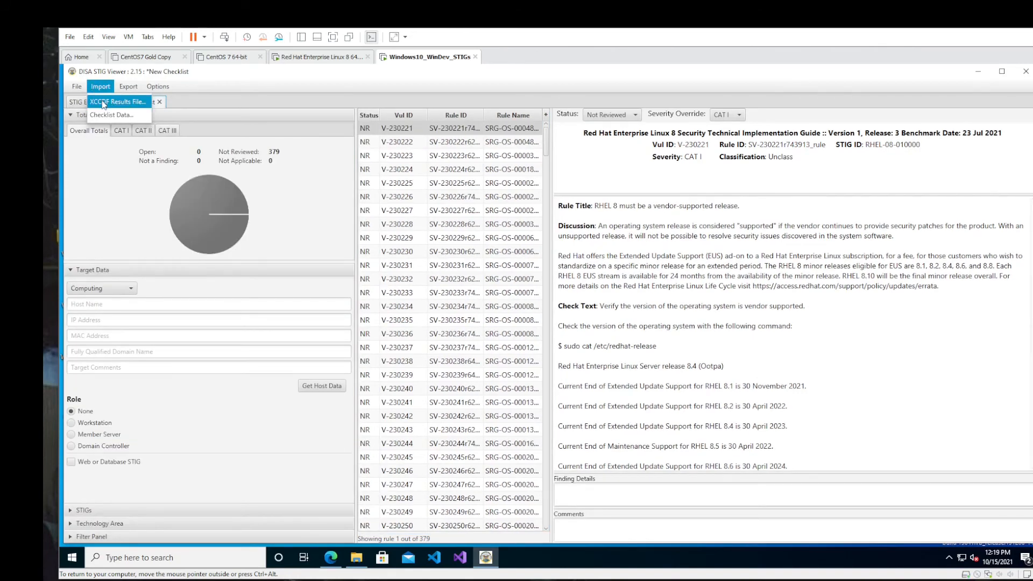
{"action": "left_click", "coordinate": [104, 103]}
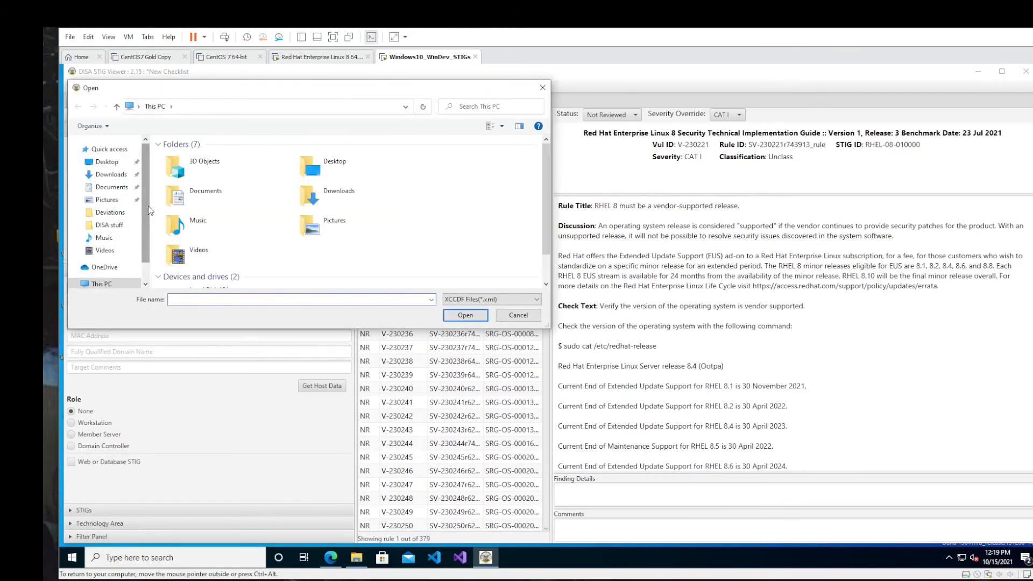
{"action": "scroll", "coordinate": [182, 255], "scroll_direction": "down", "scroll_amount": 2}
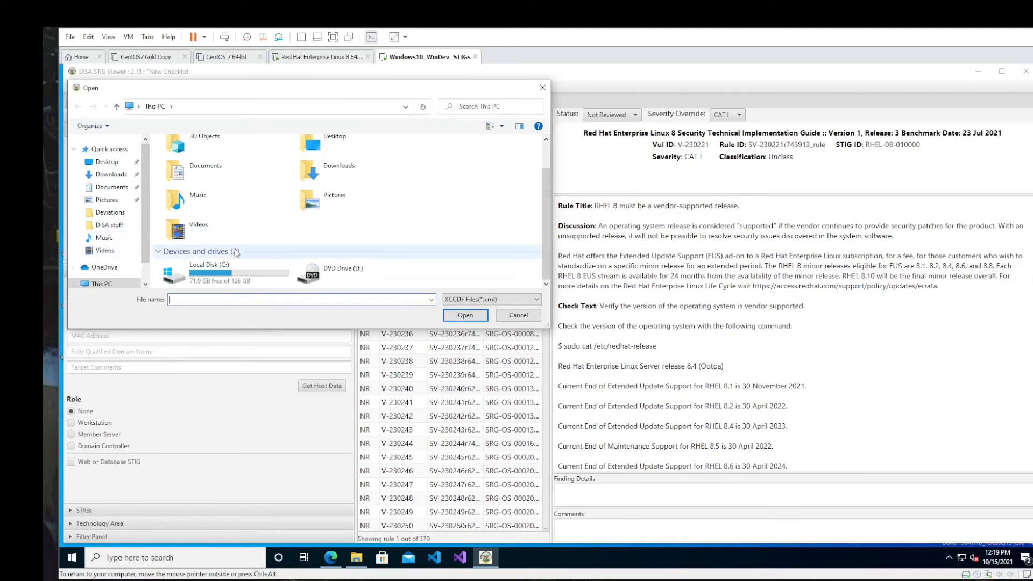
{"action": "double_click", "coordinate": [212, 272]}
{"action": "double_click", "coordinate": [214, 202]}
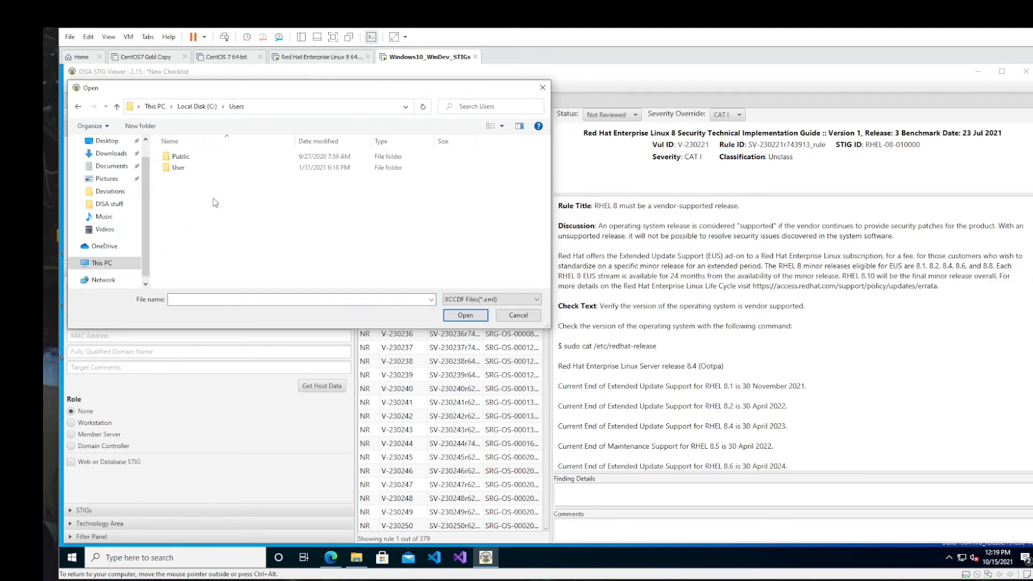
{"action": "double_click", "coordinate": [209, 167]}
{"action": "scroll", "coordinate": [194, 237], "scroll_direction": "down", "scroll_amount": 3}
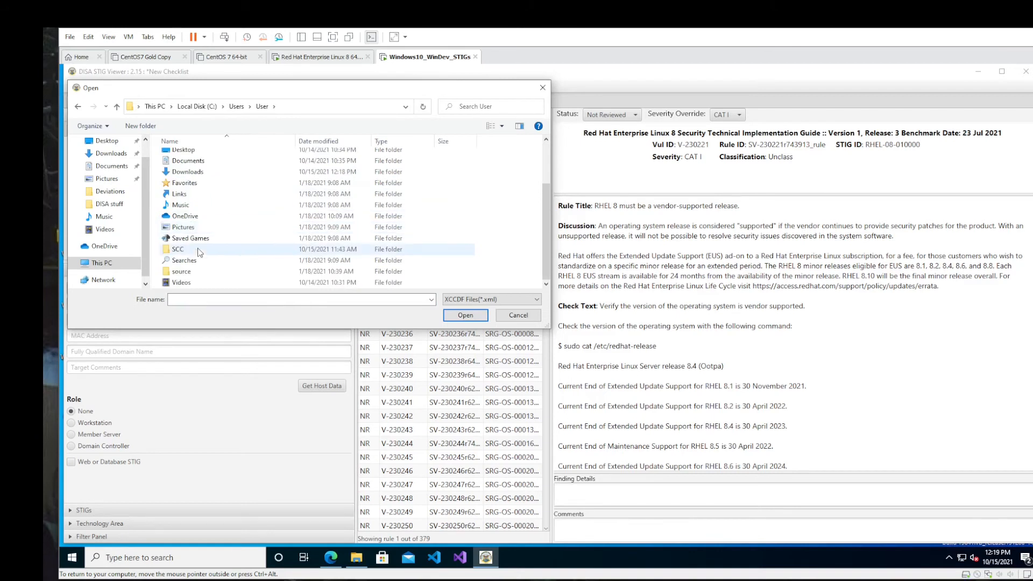
{"action": "double_click", "coordinate": [200, 254]}
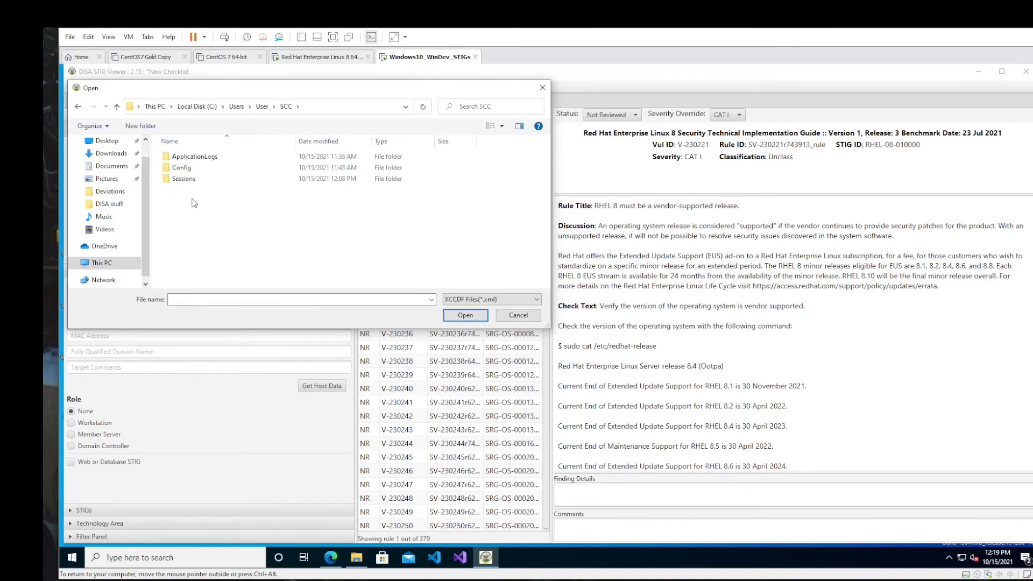
{"action": "double_click", "coordinate": [197, 179]}
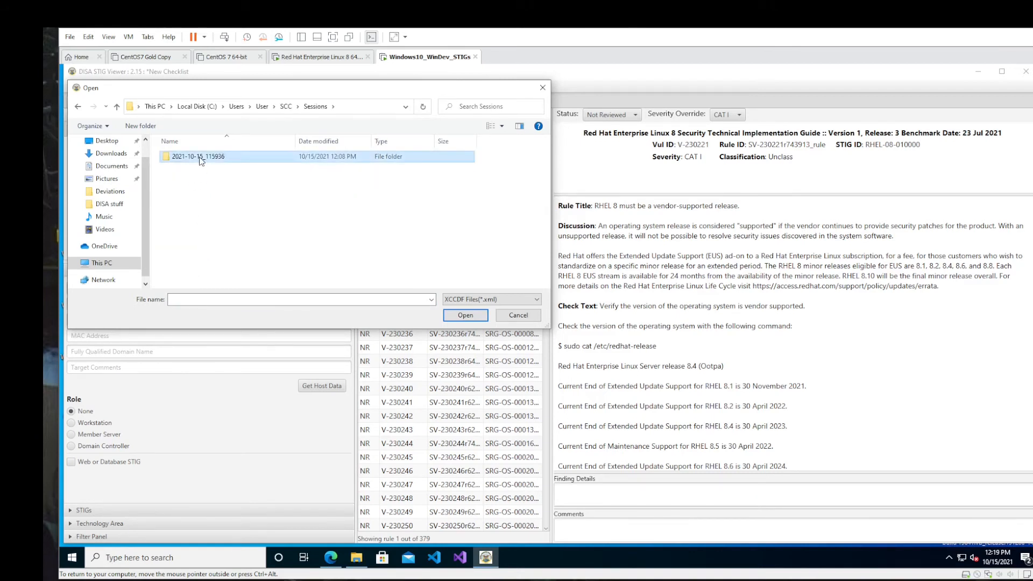
{"action": "double_click", "coordinate": [199, 157]}
{"action": "double_click", "coordinate": [199, 168]}
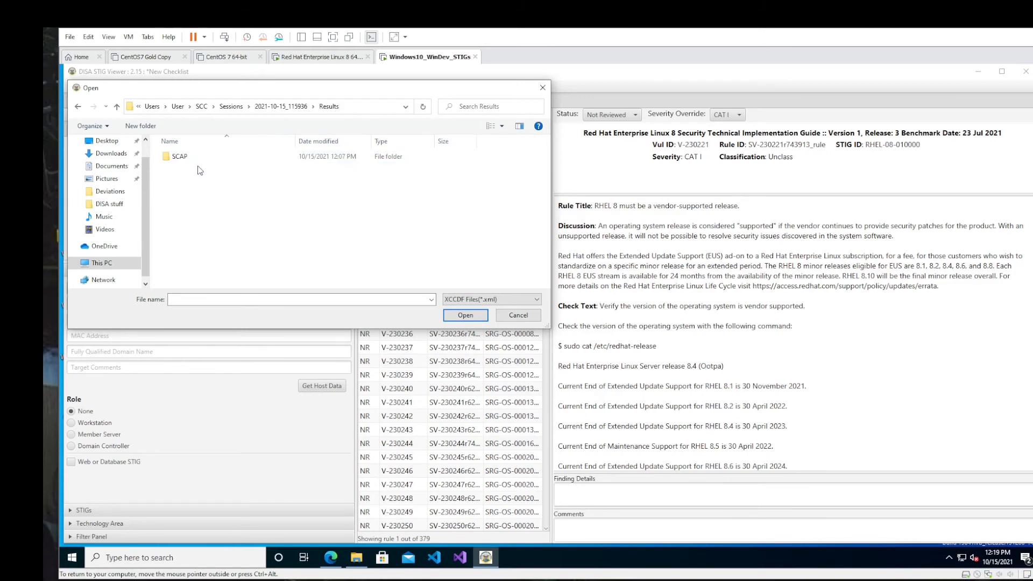
{"action": "left_click", "coordinate": [201, 158]}
{"action": "double_click", "coordinate": [199, 156]}
{"action": "double_click", "coordinate": [198, 157]}
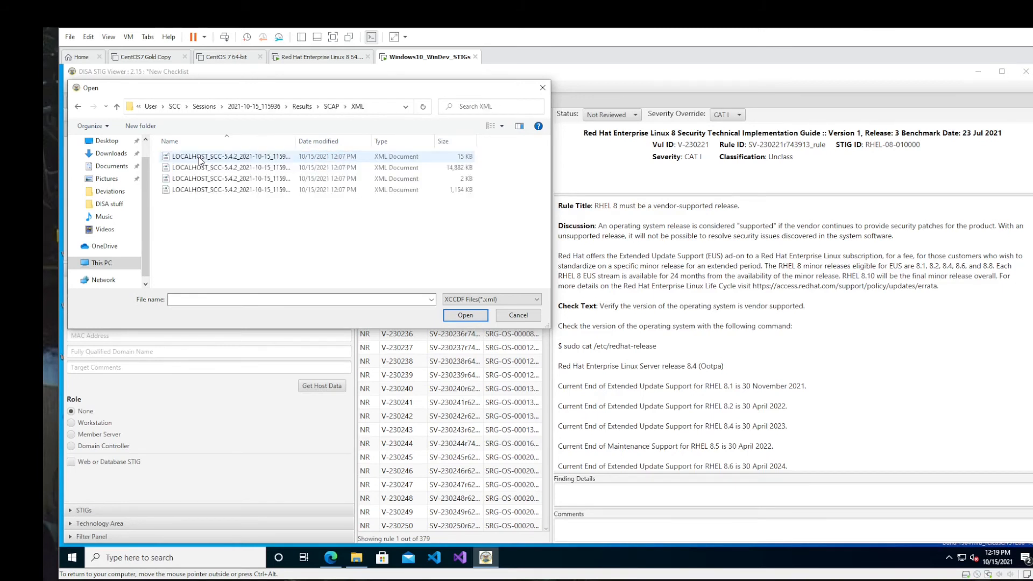
- Widen the file name column and import LOCALHOST_SCC-5.4.2_2021-10-15_115936_XCCDF-Results_RHEL_8_STIG-001.002 into the checklist
{"action": "left_click_drag", "start_coordinate": [294, 143], "coordinate": [458, 152]}
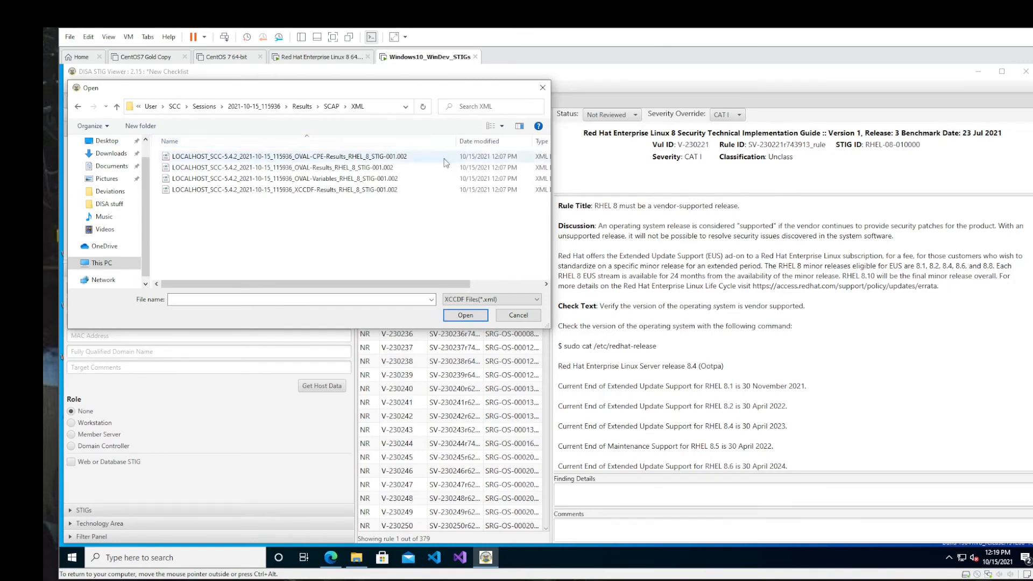
{"action": "left_click", "coordinate": [332, 192]}
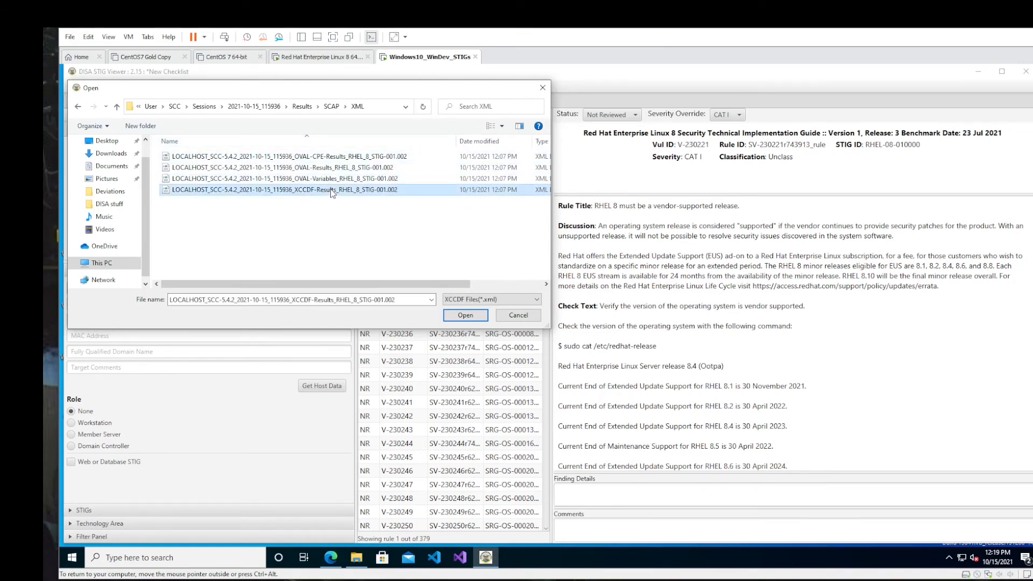
{"action": "left_click", "coordinate": [460, 318]}
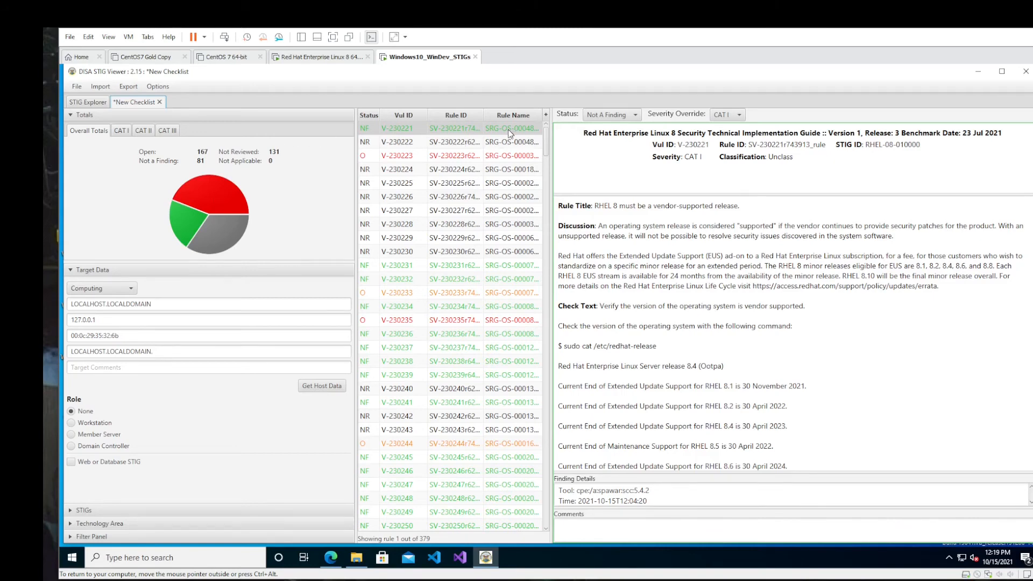
- Sort the checklist rules by status and look through them down to the open findings
{"action": "left_click_drag", "start_coordinate": [547, 147], "coordinate": [549, 134]}
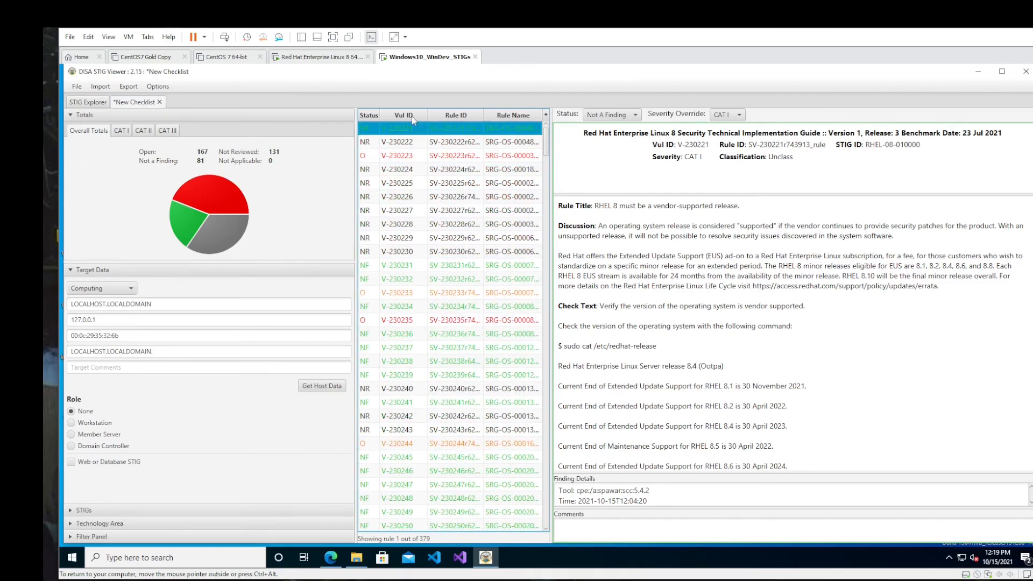
{"action": "left_click", "coordinate": [369, 116]}
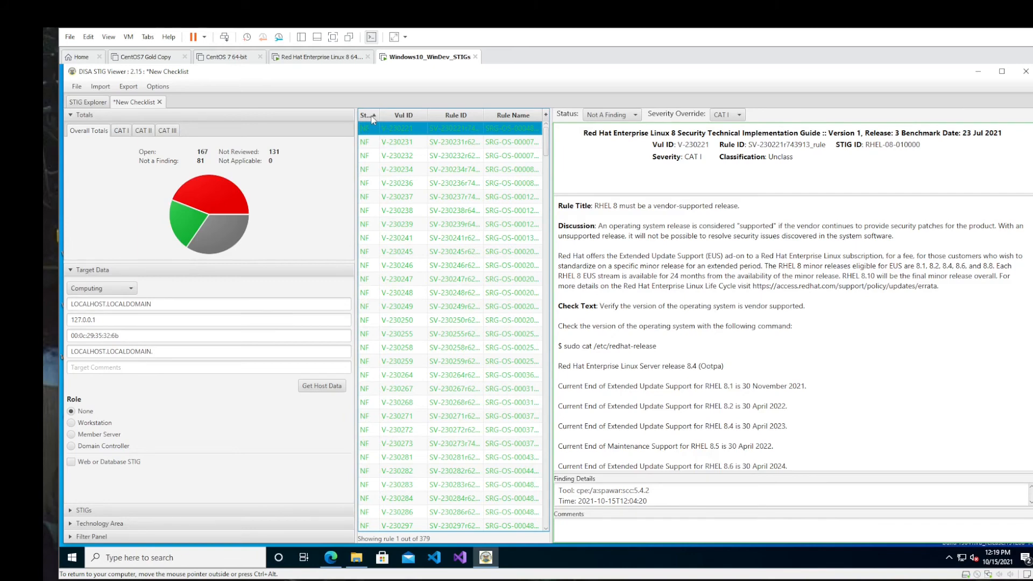
{"action": "scroll", "coordinate": [546, 231], "scroll_direction": "down", "scroll_amount": 1}
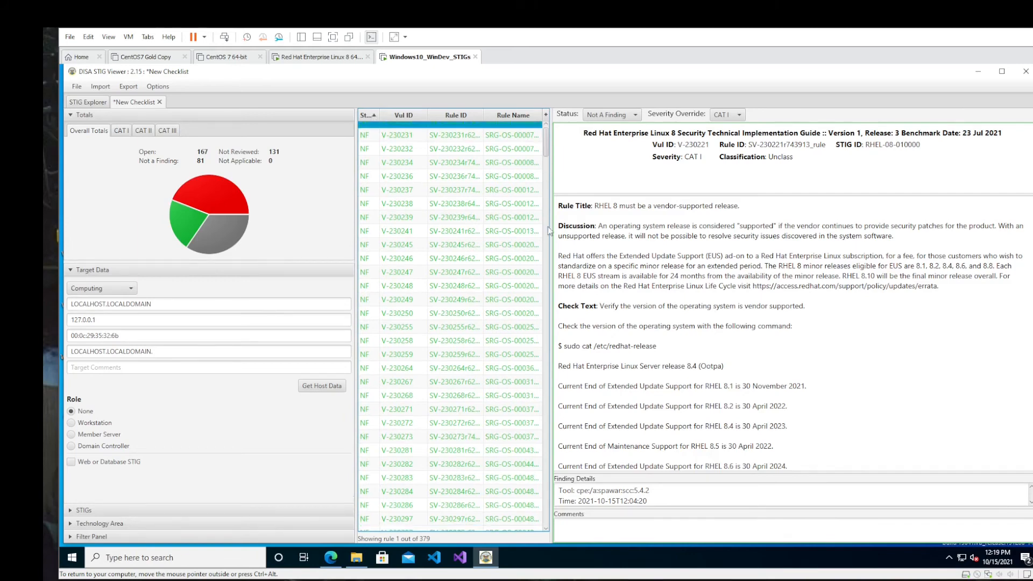
{"action": "scroll", "coordinate": [549, 438], "scroll_direction": "down", "scroll_amount": 20}
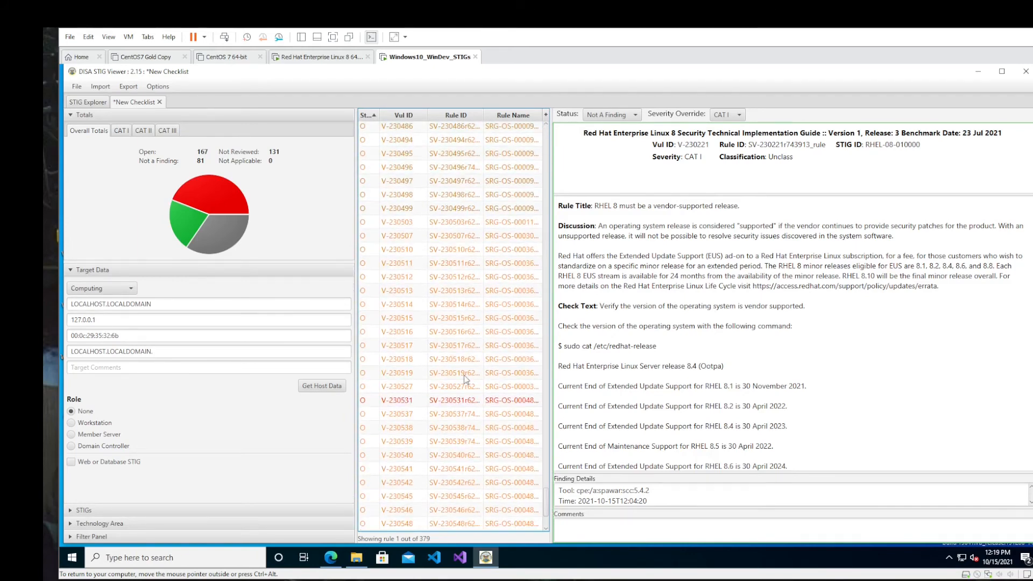
{"action": "scroll", "coordinate": [466, 292], "scroll_direction": "up", "scroll_amount": 4}
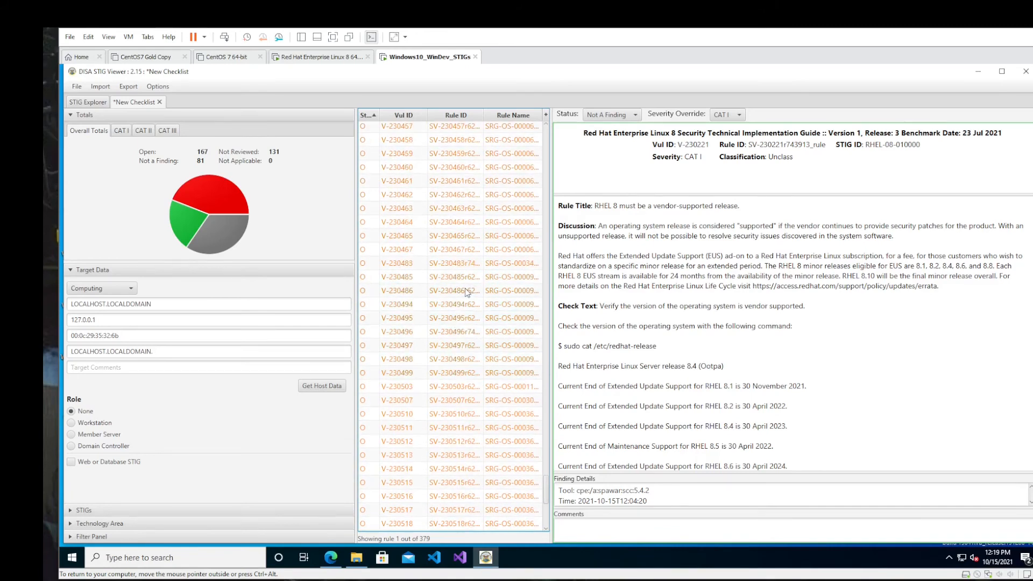
{"action": "scroll", "coordinate": [467, 292], "scroll_direction": "up", "scroll_amount": 1}
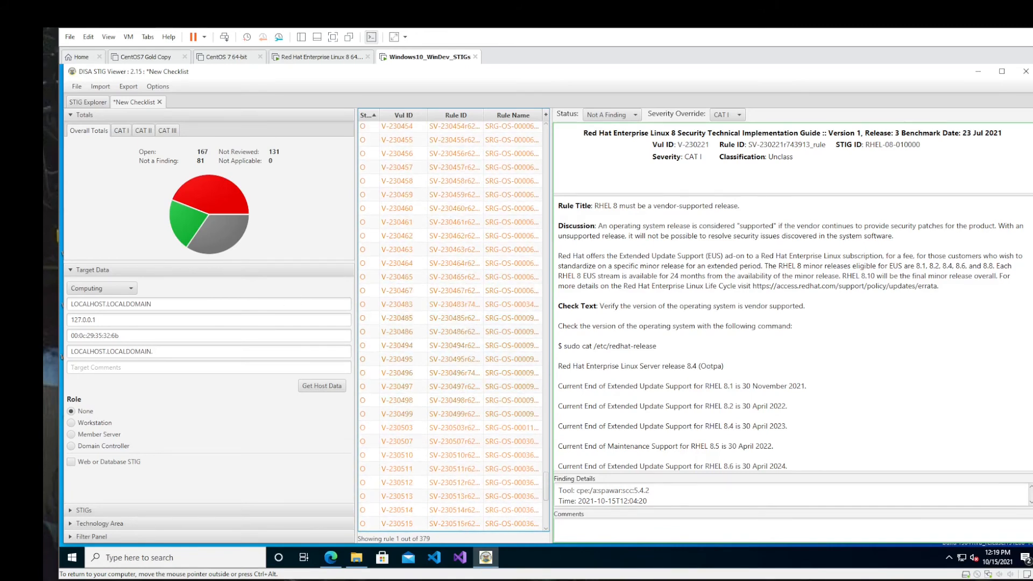
- View the CAT I, CAT II and CAT III totals one after another and return to the overall totals
{"action": "left_click", "coordinate": [119, 132]}
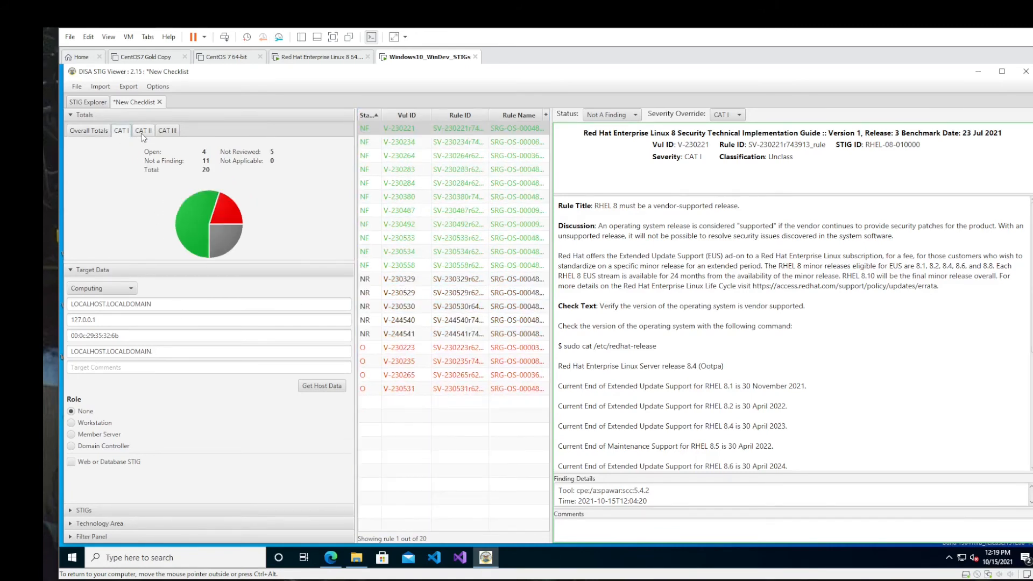
{"action": "left_click", "coordinate": [143, 132]}
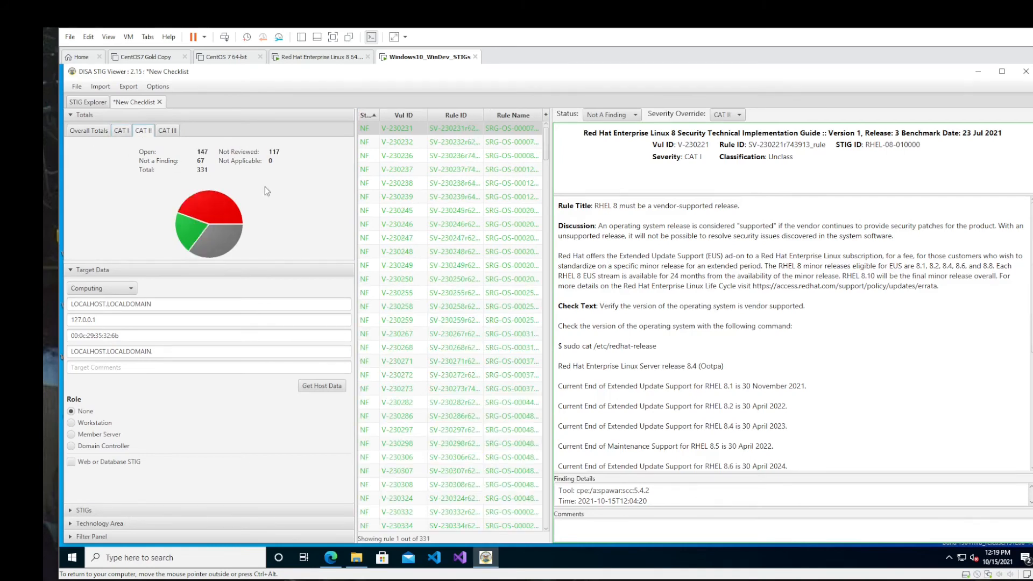
{"action": "left_click", "coordinate": [167, 130]}
{"action": "left_click", "coordinate": [89, 131]}
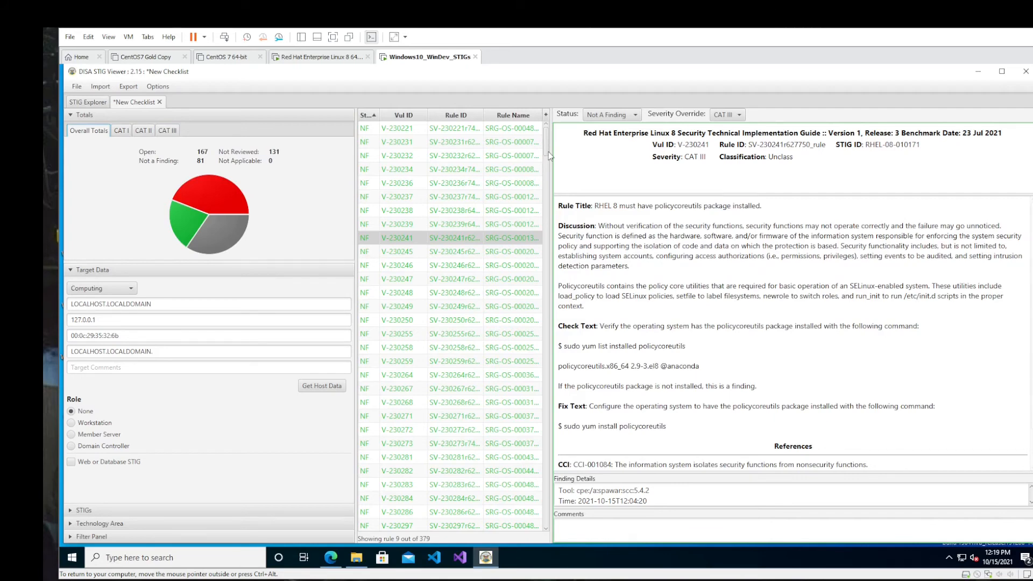
- Open the details of open rule V-230416, enlarge its Finding Details and Comments areas, and read its discussion text
{"action": "left_click_drag", "start_coordinate": [547, 151], "coordinate": [551, 410]}
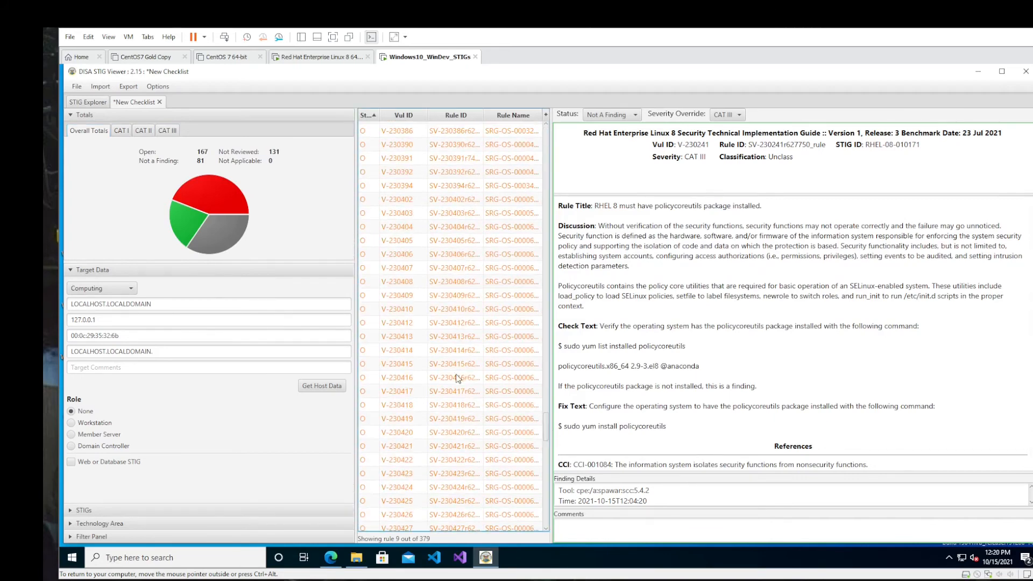
{"action": "left_click", "coordinate": [457, 377]}
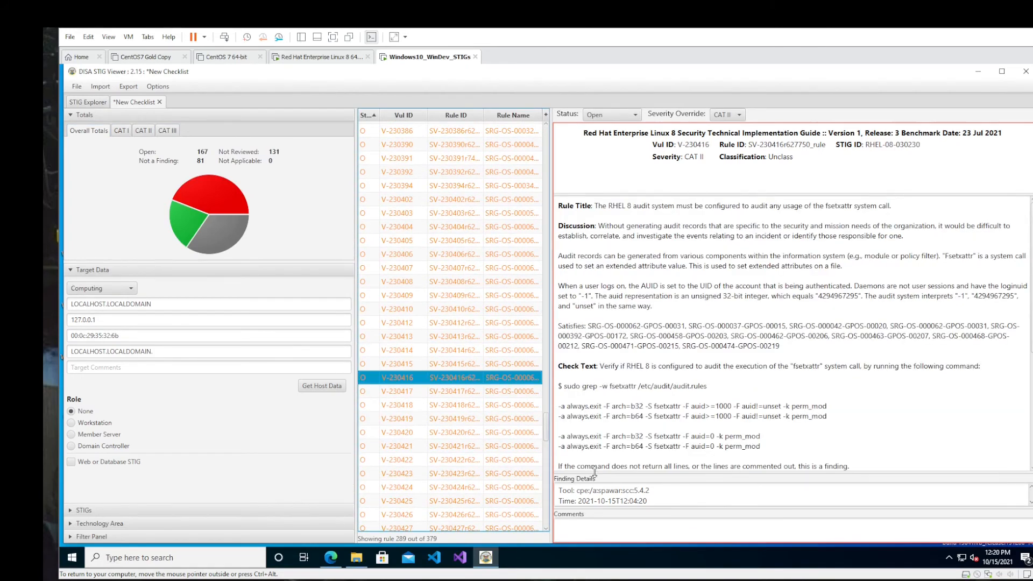
{"action": "left_click_drag", "start_coordinate": [594, 473], "coordinate": [600, 389]}
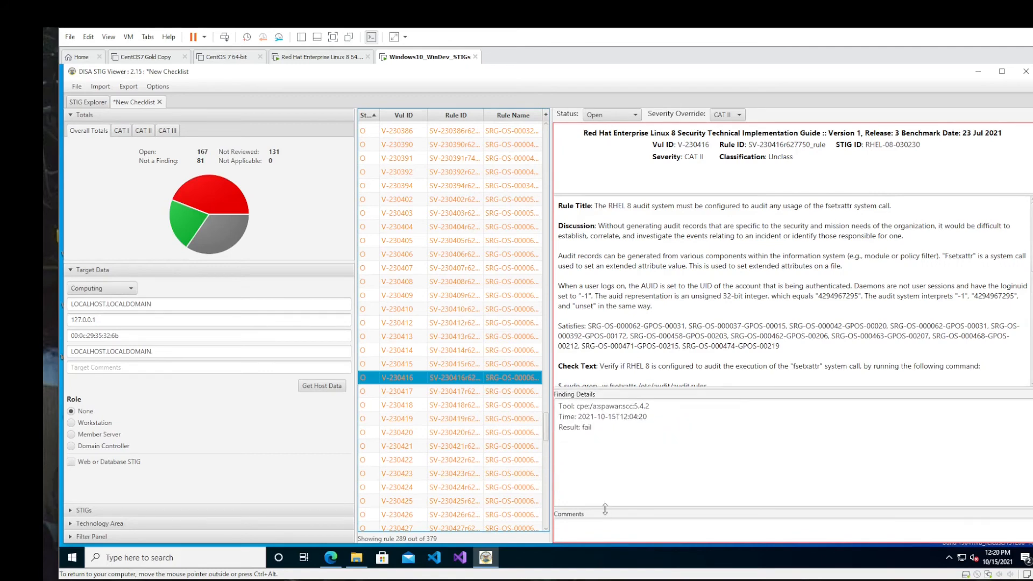
{"action": "left_click_drag", "start_coordinate": [605, 509], "coordinate": [611, 452]}
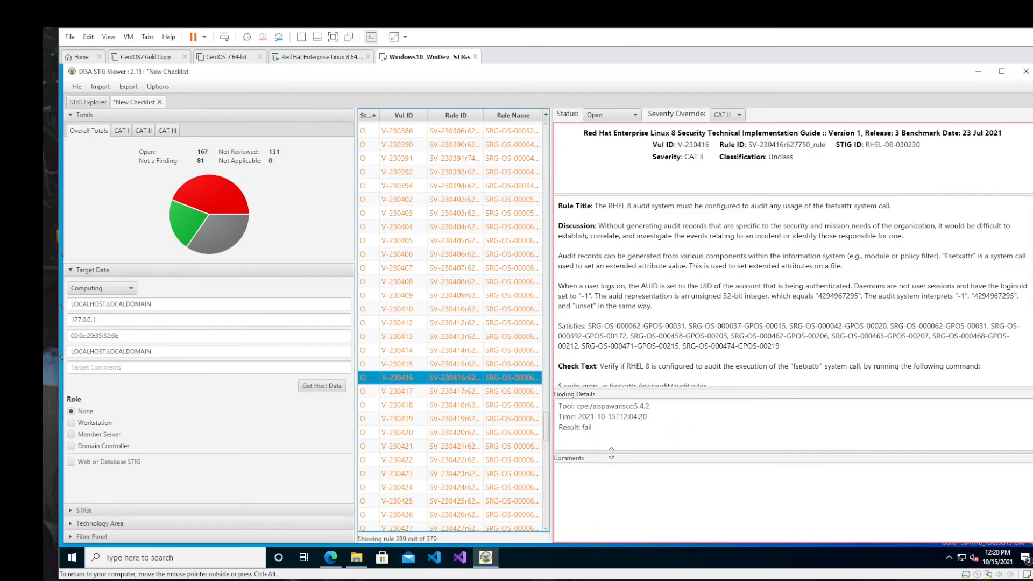
{"action": "left_click", "coordinate": [635, 492]}
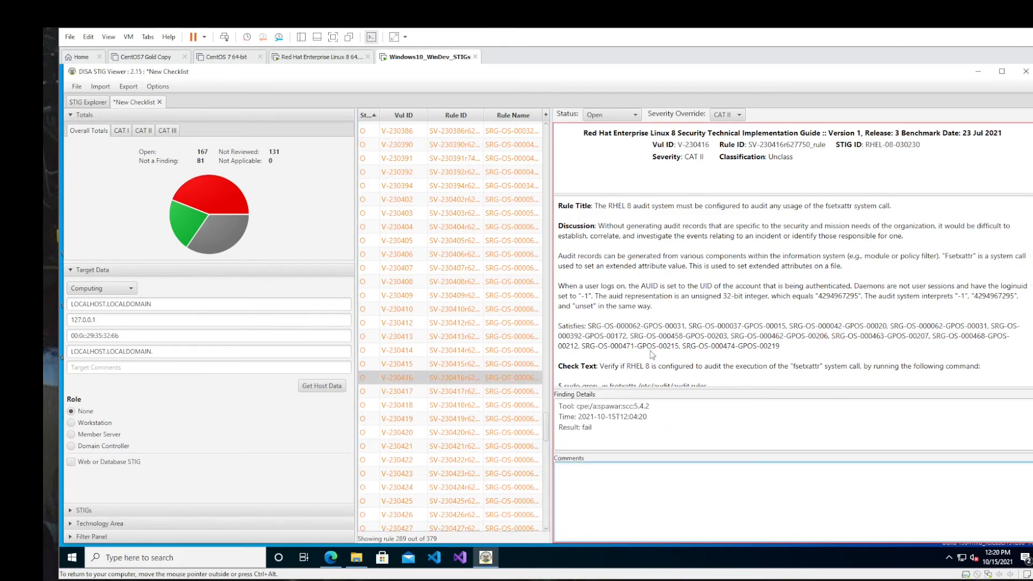
{"action": "left_click_drag", "start_coordinate": [593, 285], "coordinate": [651, 306]}
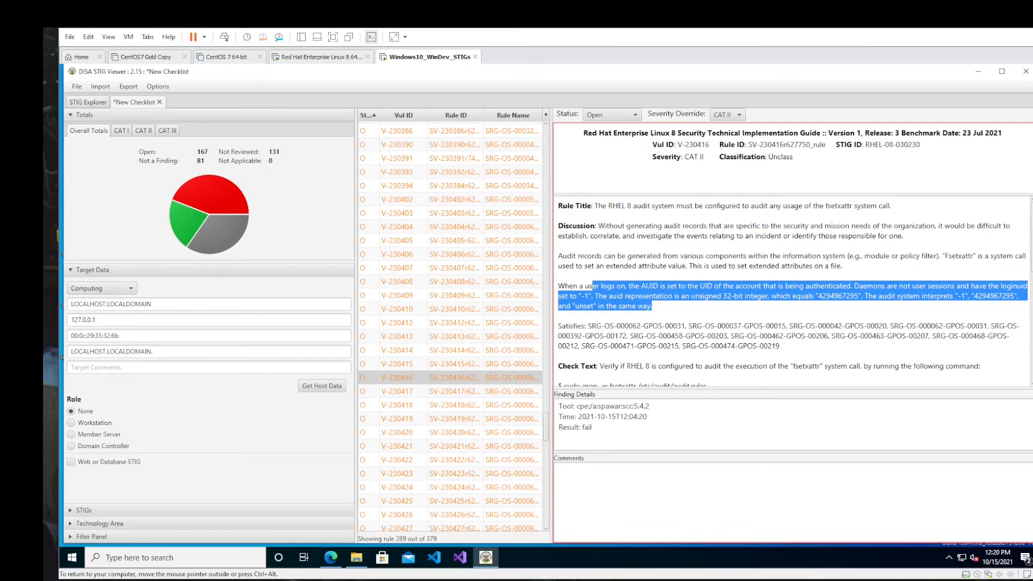
{"action": "left_click", "coordinate": [667, 311]}
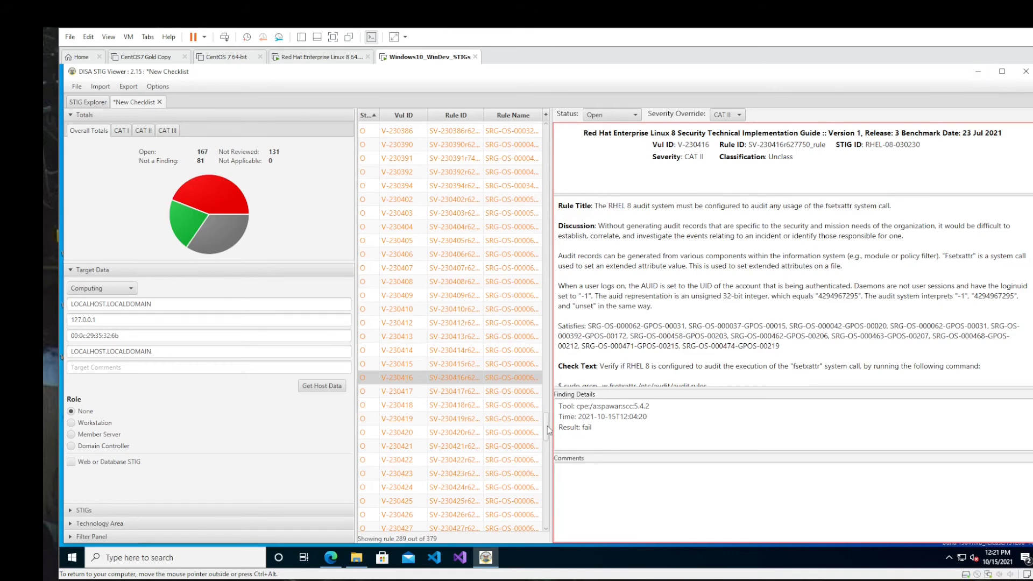
- Look back through the status-sorted list from the open rules past the not-reviewed ones to the first rules
{"action": "left_click_drag", "start_coordinate": [546, 430], "coordinate": [554, 391]}
{"action": "left_click_drag", "start_coordinate": [558, 340], "coordinate": [545, 369]}
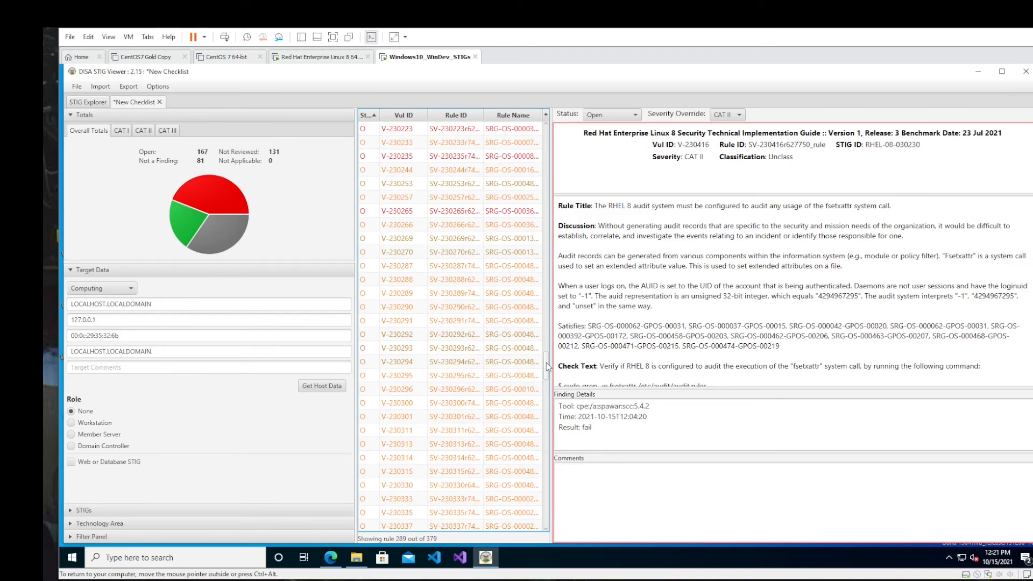
{"action": "left_click_drag", "start_coordinate": [548, 366], "coordinate": [543, 258]}
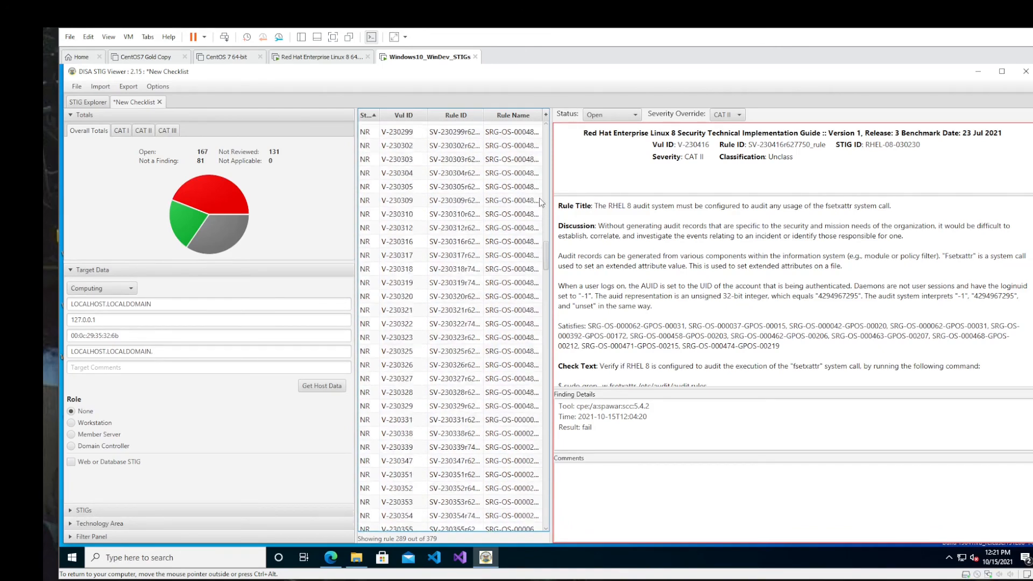
{"action": "left_click_drag", "start_coordinate": [541, 203], "coordinate": [545, 141]}
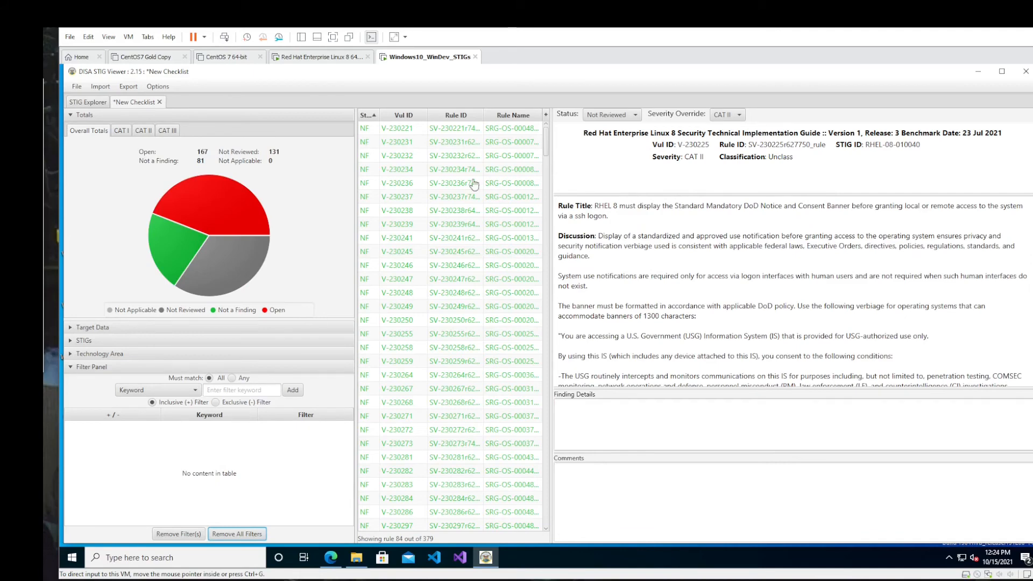
- Filter the checklist by the inclusive keyword ssh and review the details of rules V-230296 and V-230558
{"action": "left_click_drag", "start_coordinate": [547, 146], "coordinate": [547, 406]}
{"action": "left_click", "coordinate": [239, 390]}
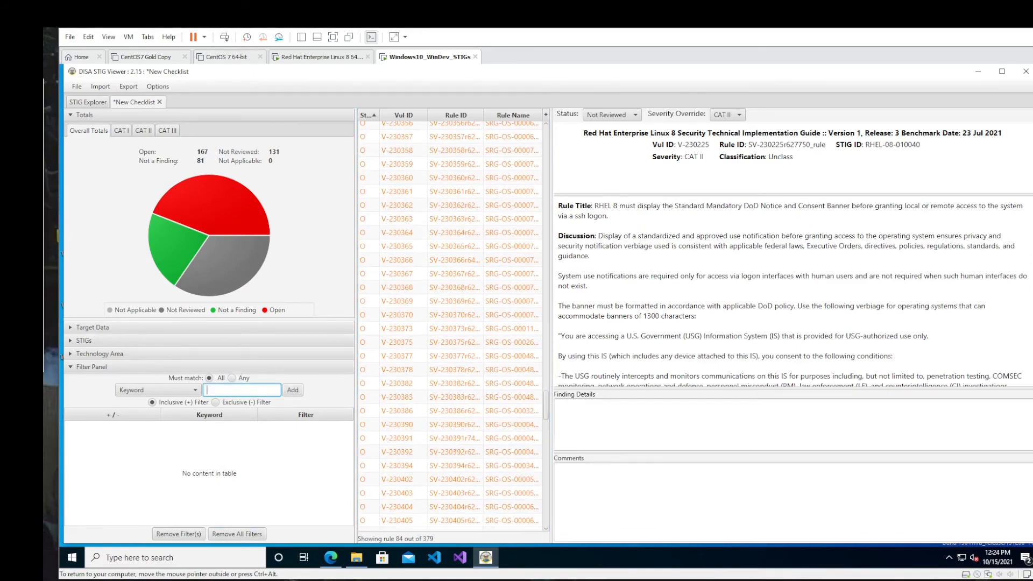
{"action": "type", "text": "ssh"}
{"action": "key", "text": "Return"}
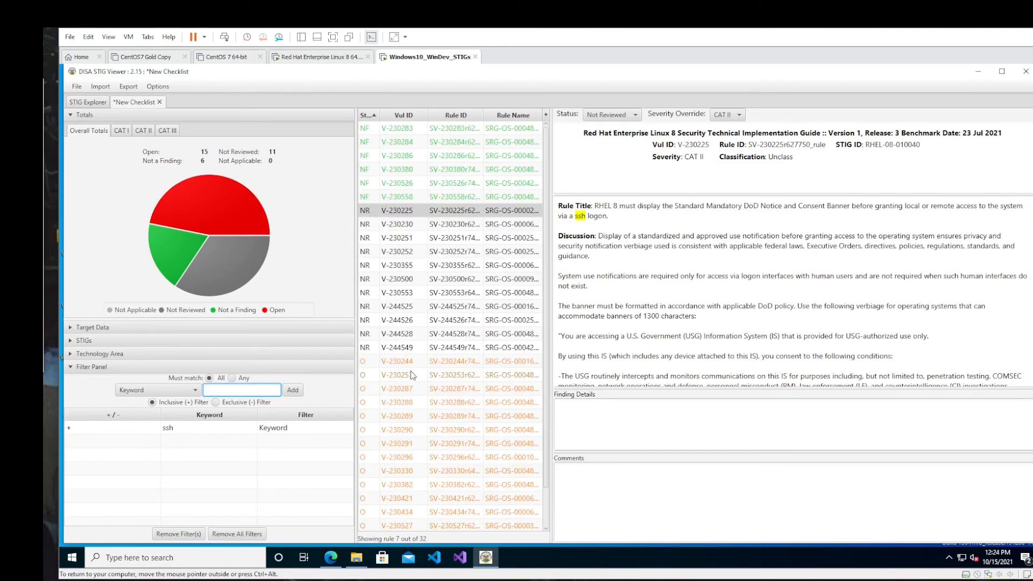
{"action": "left_click", "coordinate": [412, 459]}
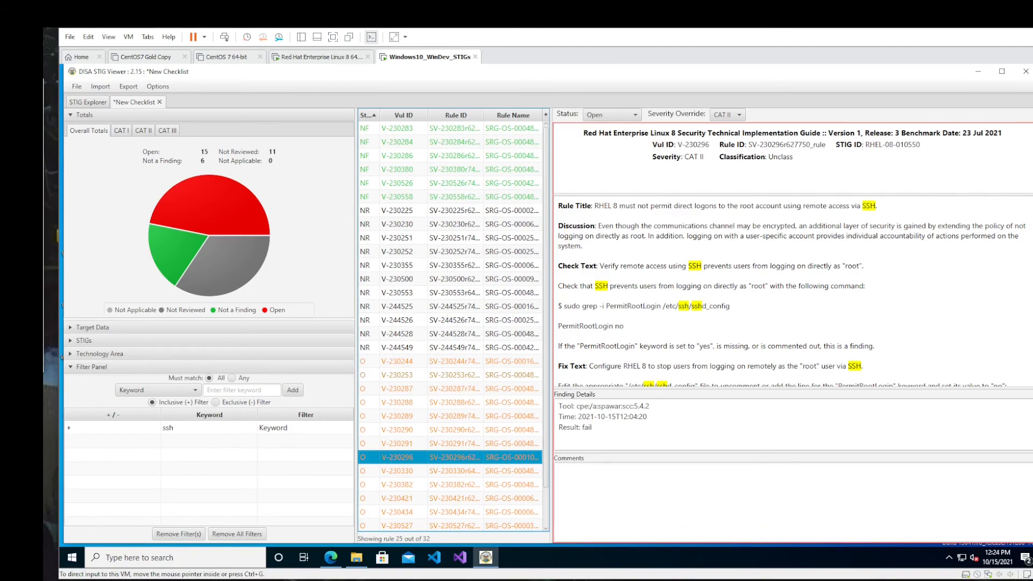
{"action": "left_click", "coordinate": [410, 198]}
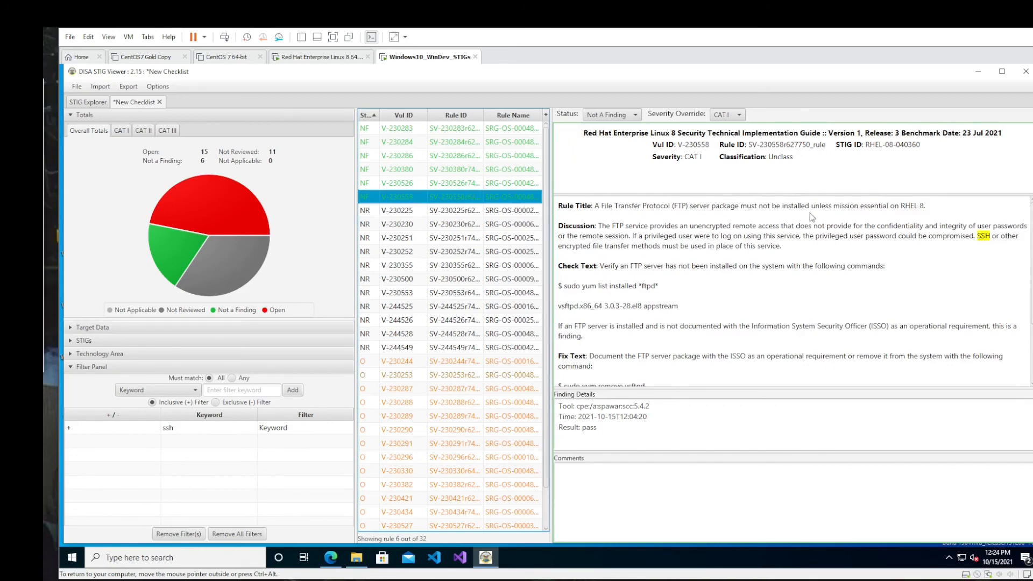
- Review the details of the not-reviewed ssh rules V-230225 and V-230230
{"action": "left_click", "coordinate": [412, 215]}
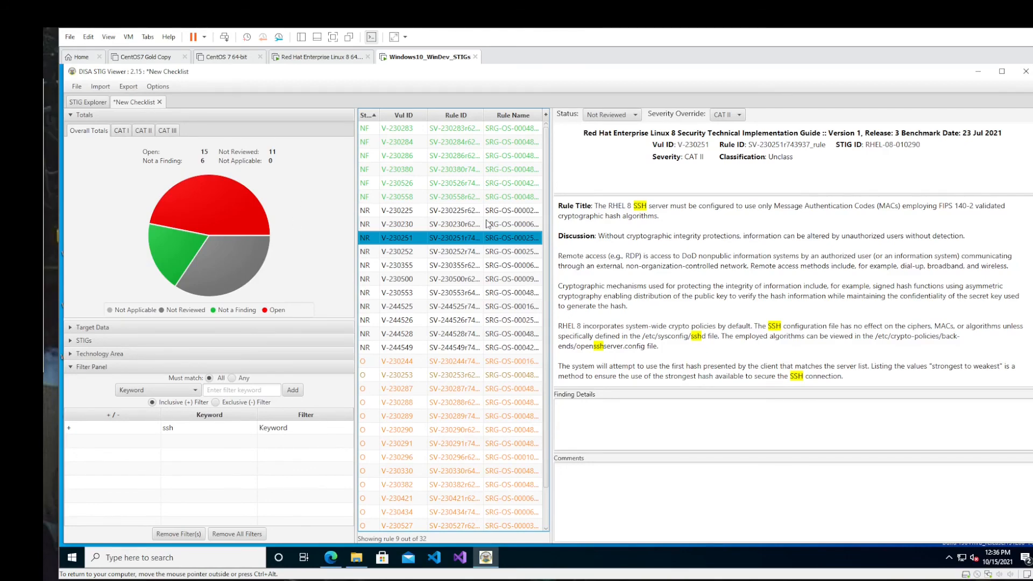
{"action": "scroll", "coordinate": [494, 317], "scroll_direction": "down", "scroll_amount": 2}
{"action": "scroll", "coordinate": [479, 324], "scroll_direction": "up", "scroll_amount": 2}
{"action": "left_click", "coordinate": [390, 225]}
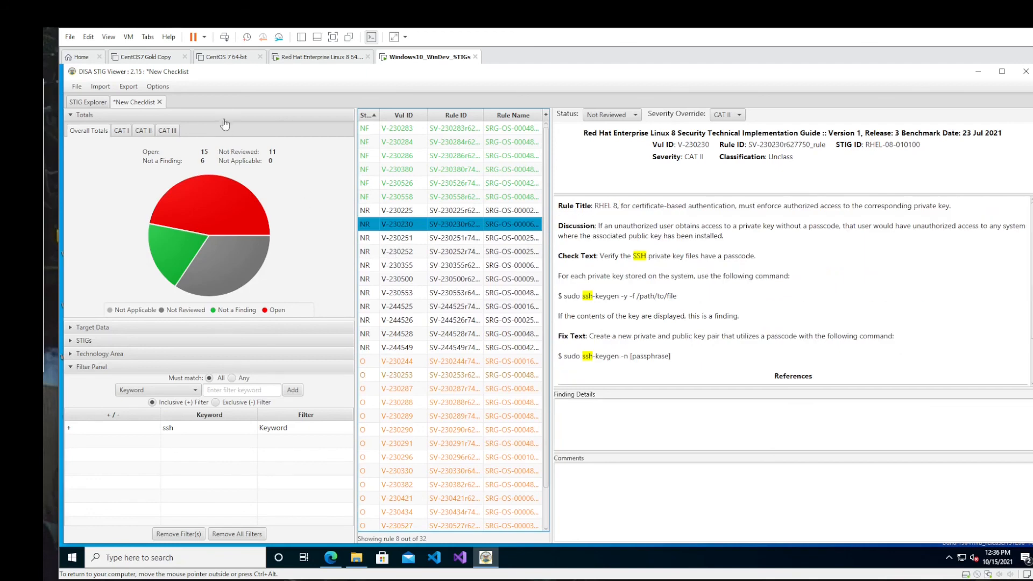
- Close the current checklist without saving and create a new one from only the Red Hat Enterprise Linux 8 STIG version 001.002
{"action": "left_click", "coordinate": [160, 103]}
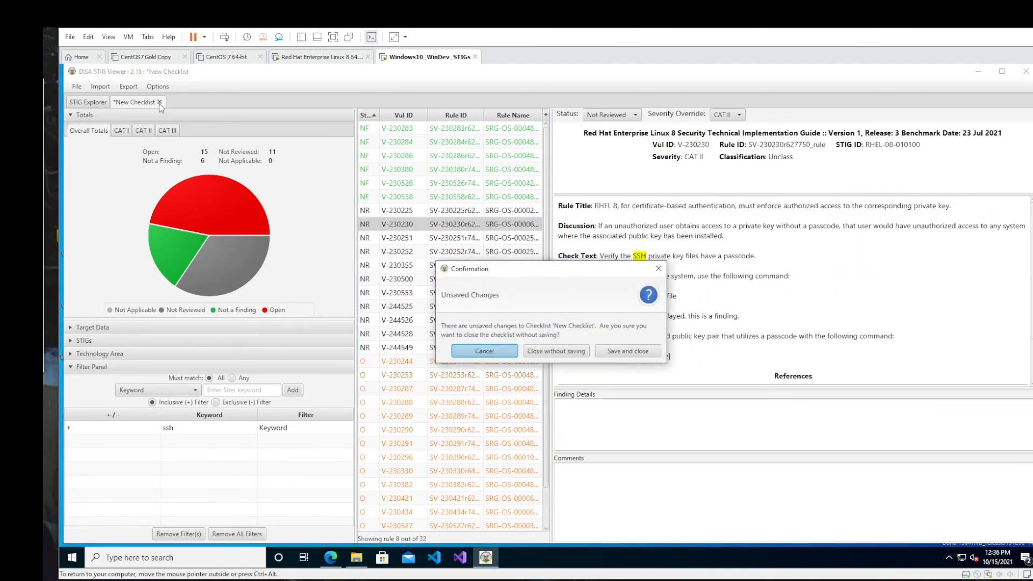
{"action": "left_click", "coordinate": [537, 352]}
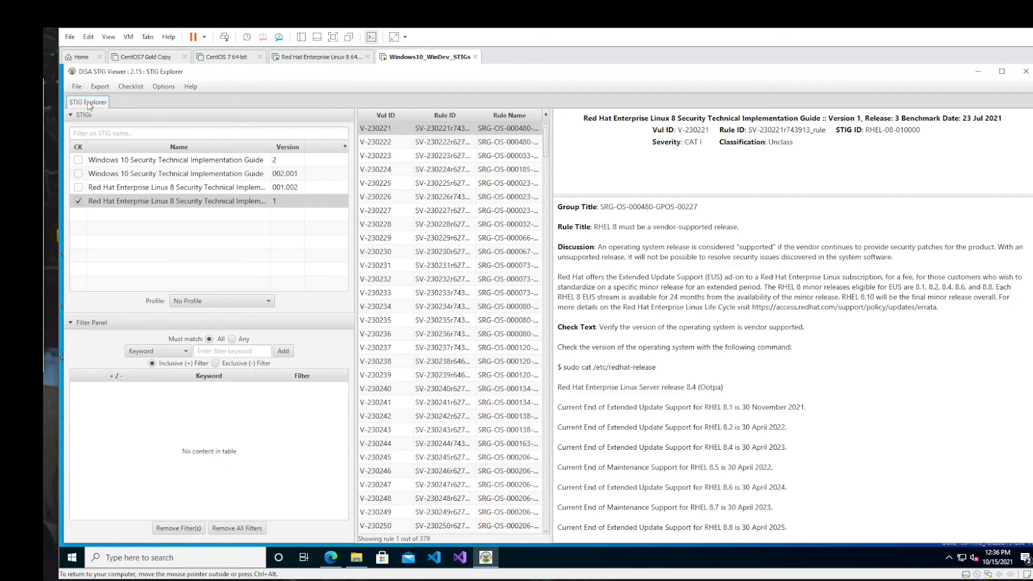
{"action": "left_click", "coordinate": [78, 201]}
{"action": "left_click", "coordinate": [78, 187]}
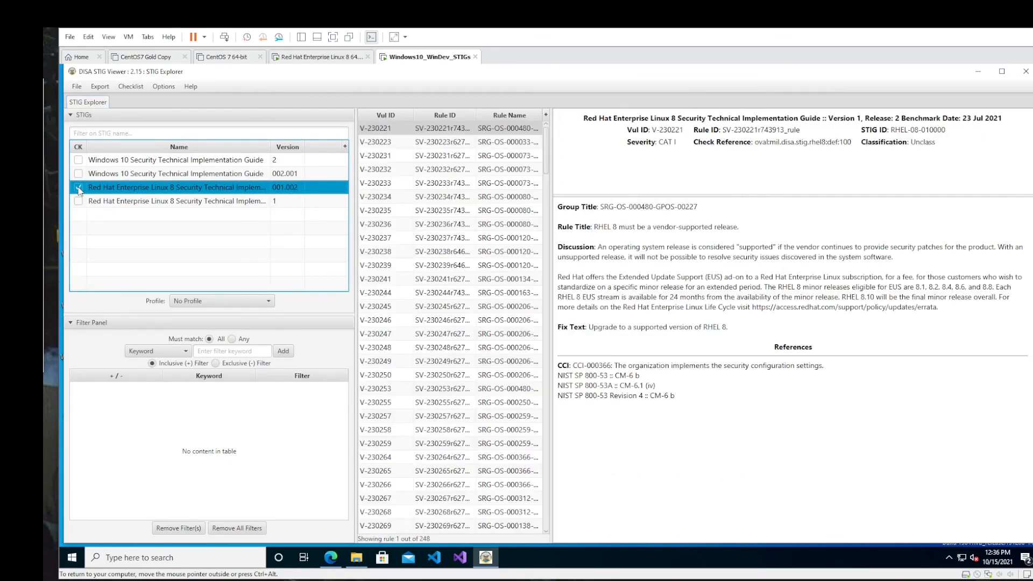
{"action": "left_click", "coordinate": [130, 87]}
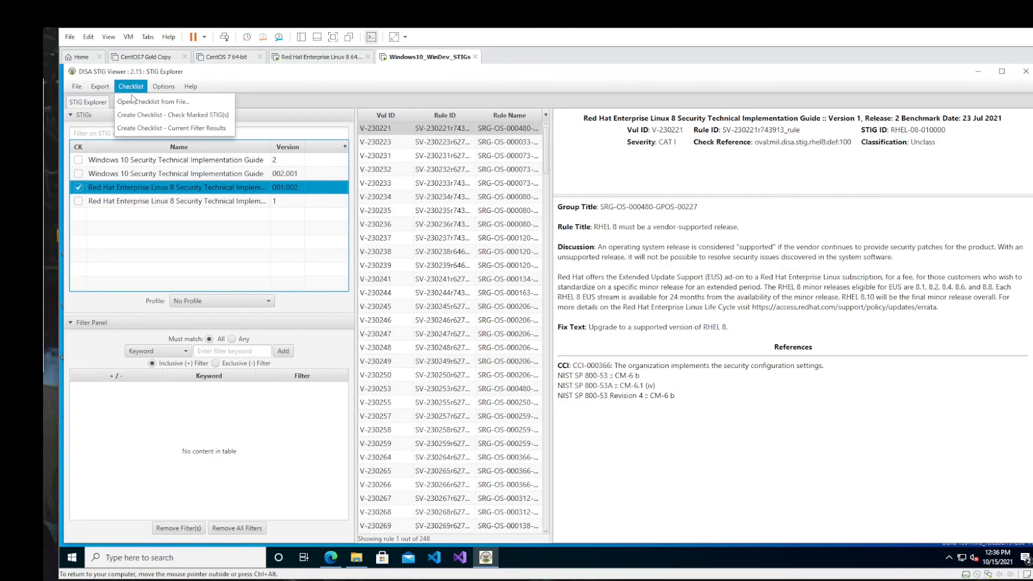
{"action": "left_click", "coordinate": [143, 115]}
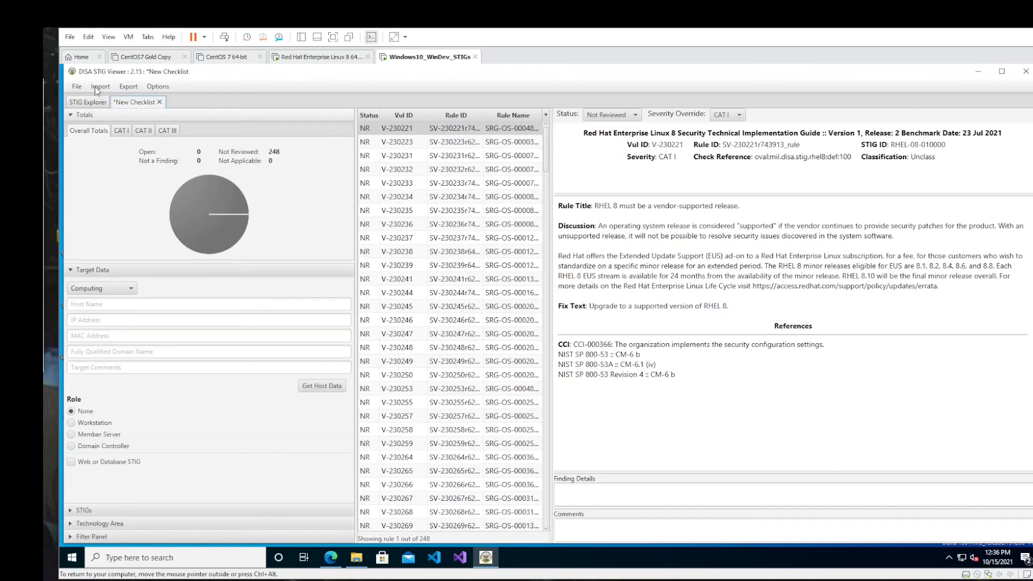
- Import the XCCDF-Results RHEL_8_STIG file from scan session 2021-10-15_115936 into the new checklist and look through its rule statuses
{"action": "left_click", "coordinate": [77, 87]}
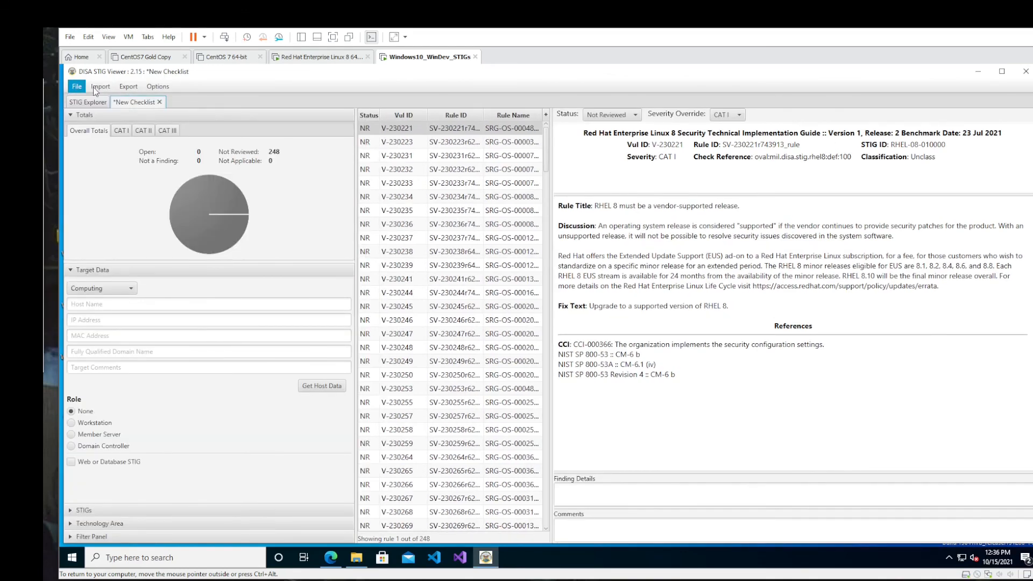
{"action": "left_click", "coordinate": [93, 89]}
{"action": "left_click", "coordinate": [94, 89]}
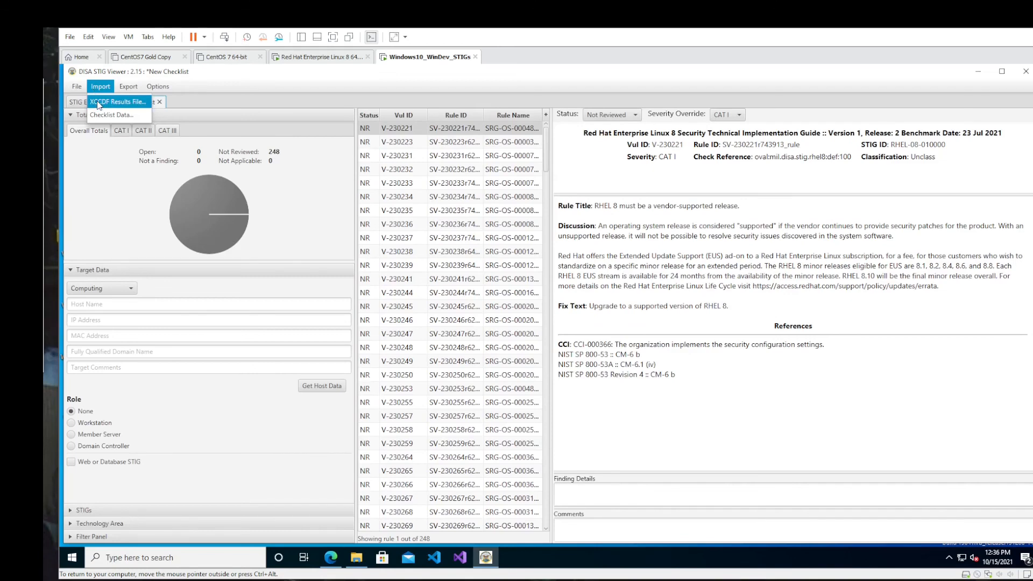
{"action": "left_click", "coordinate": [97, 102]}
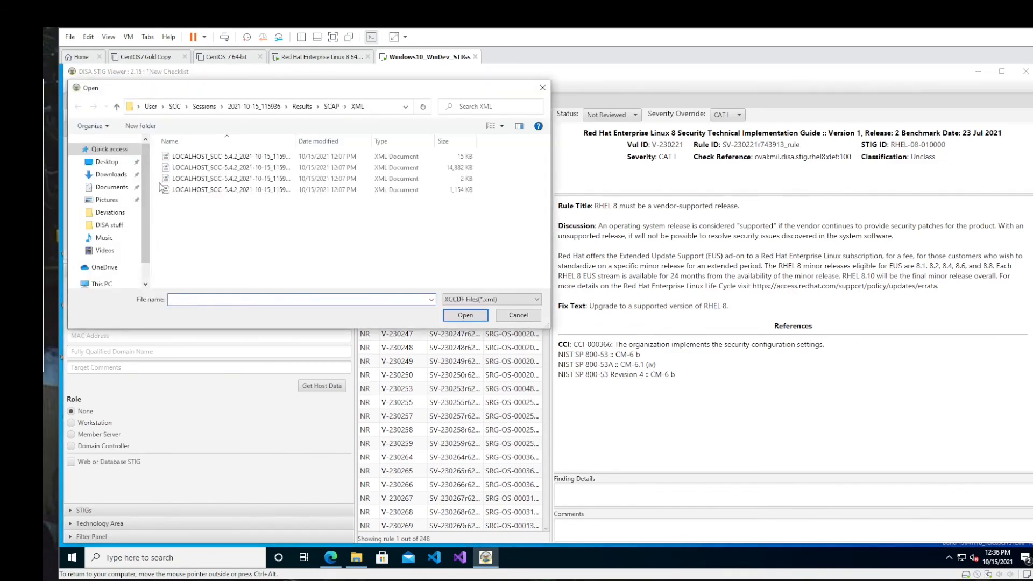
{"action": "double_click", "coordinate": [358, 146]}
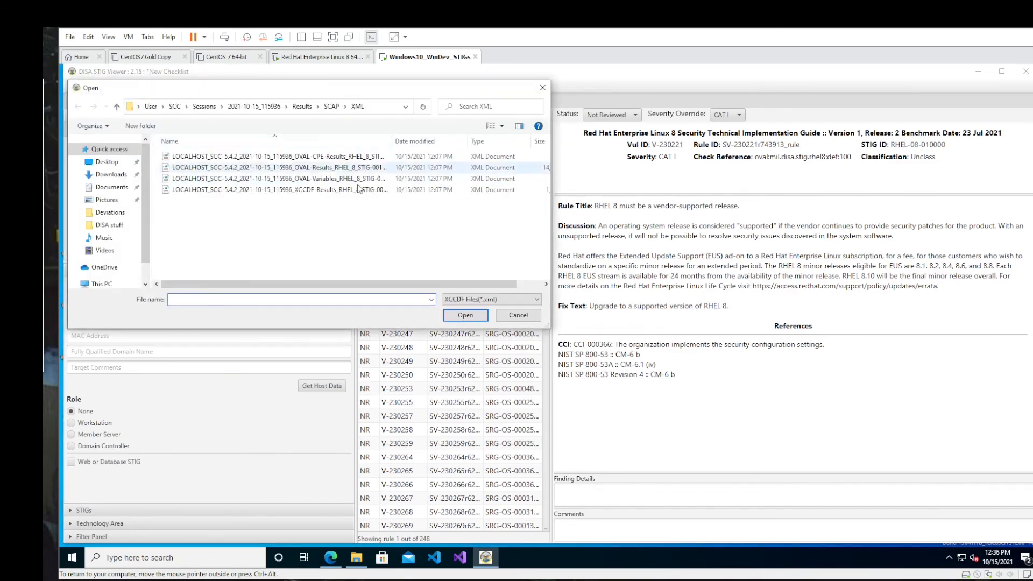
{"action": "left_click", "coordinate": [357, 190]}
{"action": "left_click", "coordinate": [460, 314]}
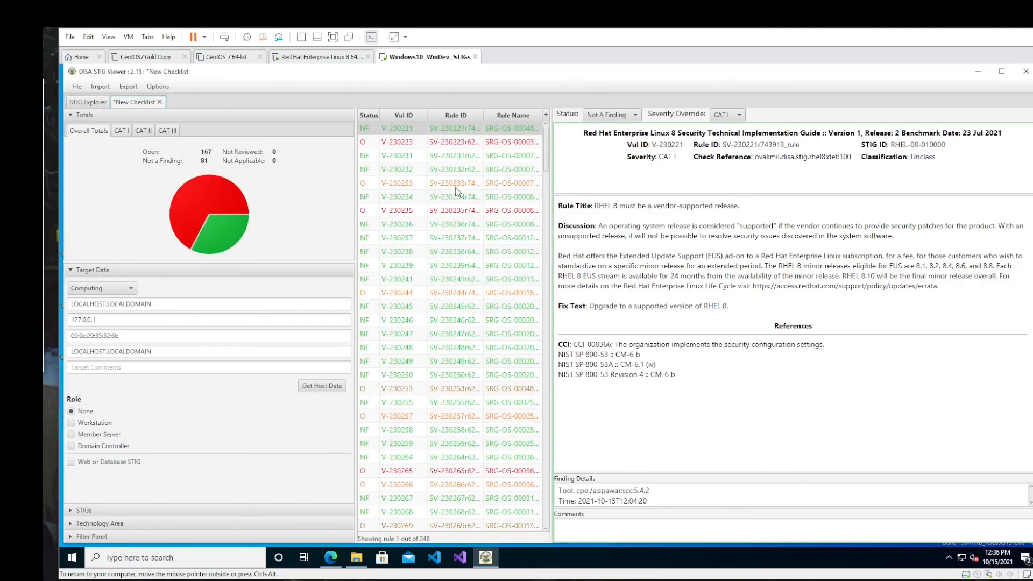
{"action": "left_click", "coordinate": [546, 180]}
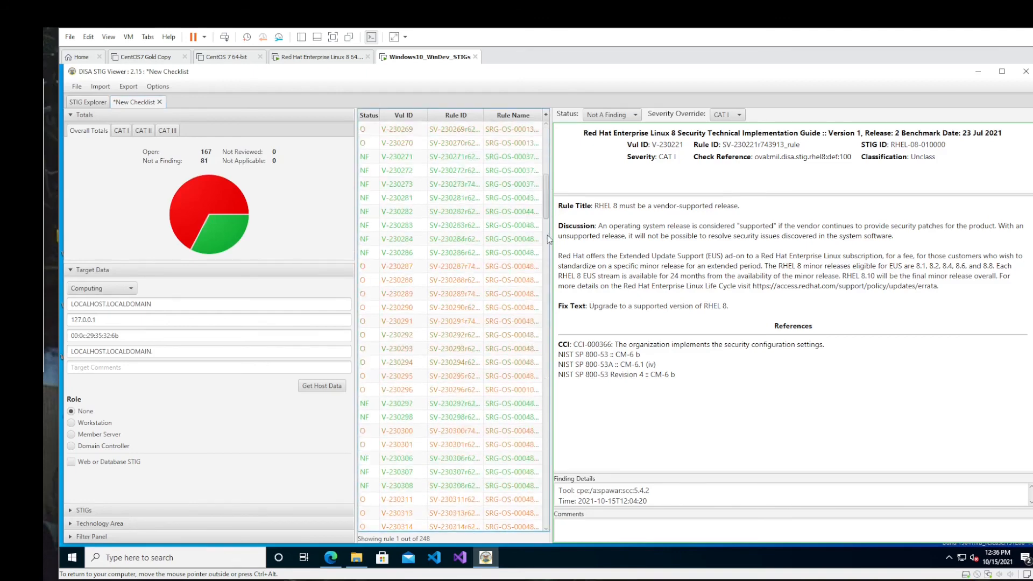
{"action": "left_click_drag", "start_coordinate": [548, 237], "coordinate": [547, 142]}
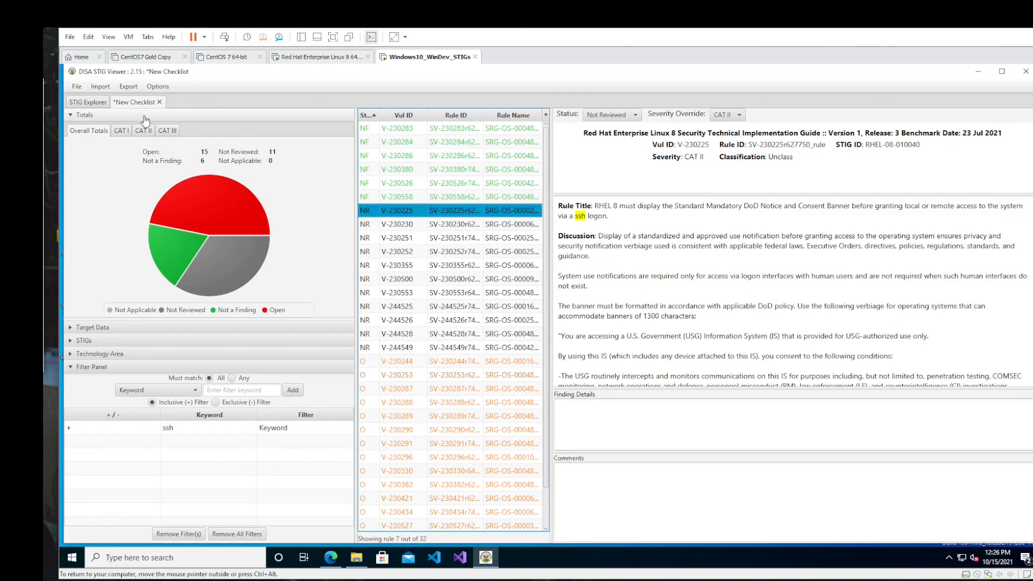
- Show the details of not-reviewed rule V-230251 in the ssh-filtered checklist
{"action": "left_click", "coordinate": [465, 241]}
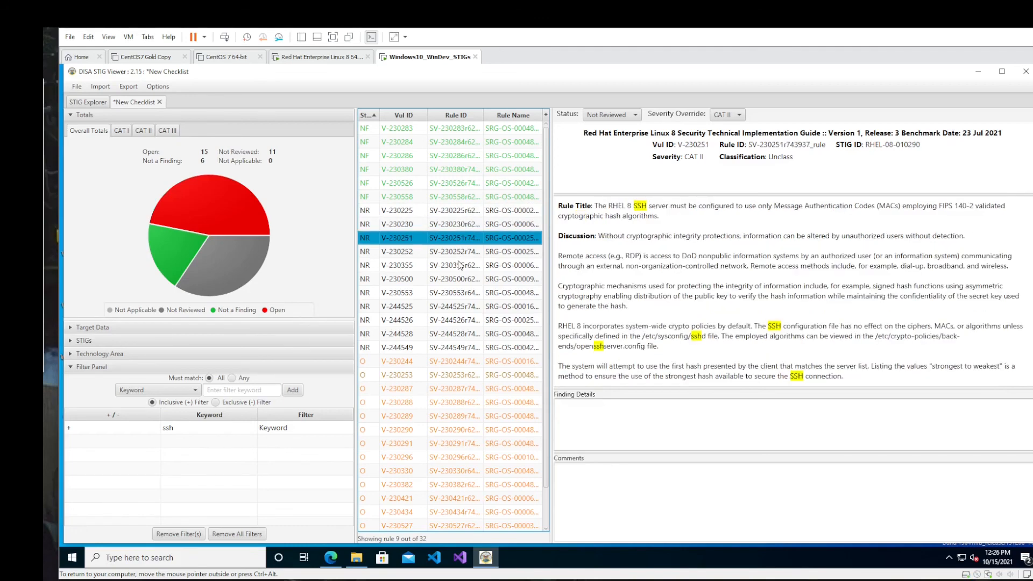